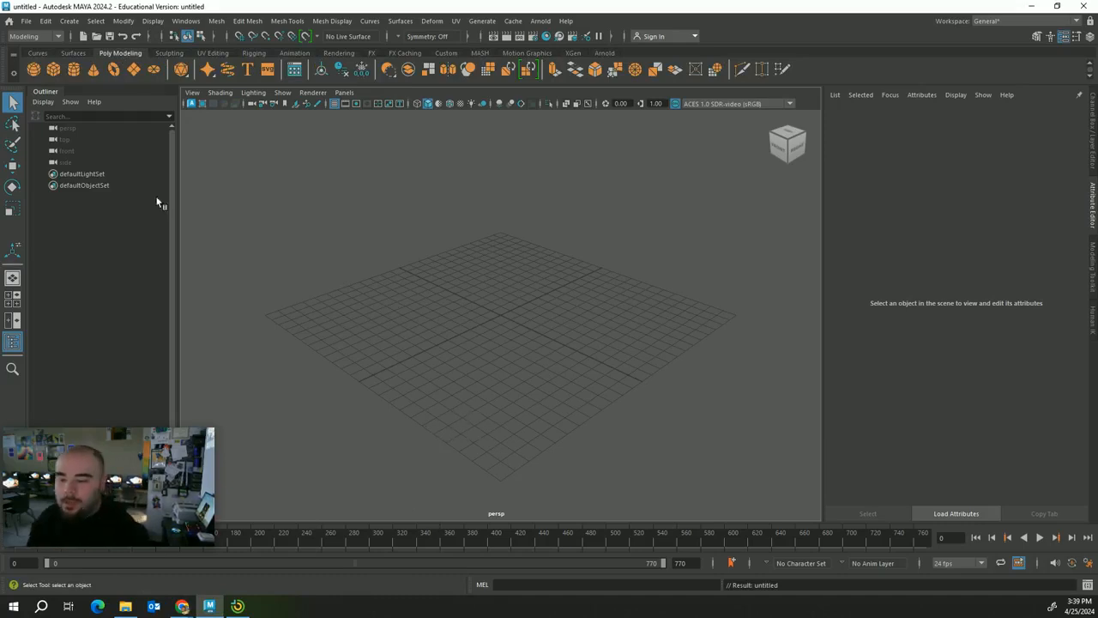
Create a polygon cube and raise it straight up so that it floats well above the grid.
left_click(52, 72)
scroll(523, 355, "up", 6)
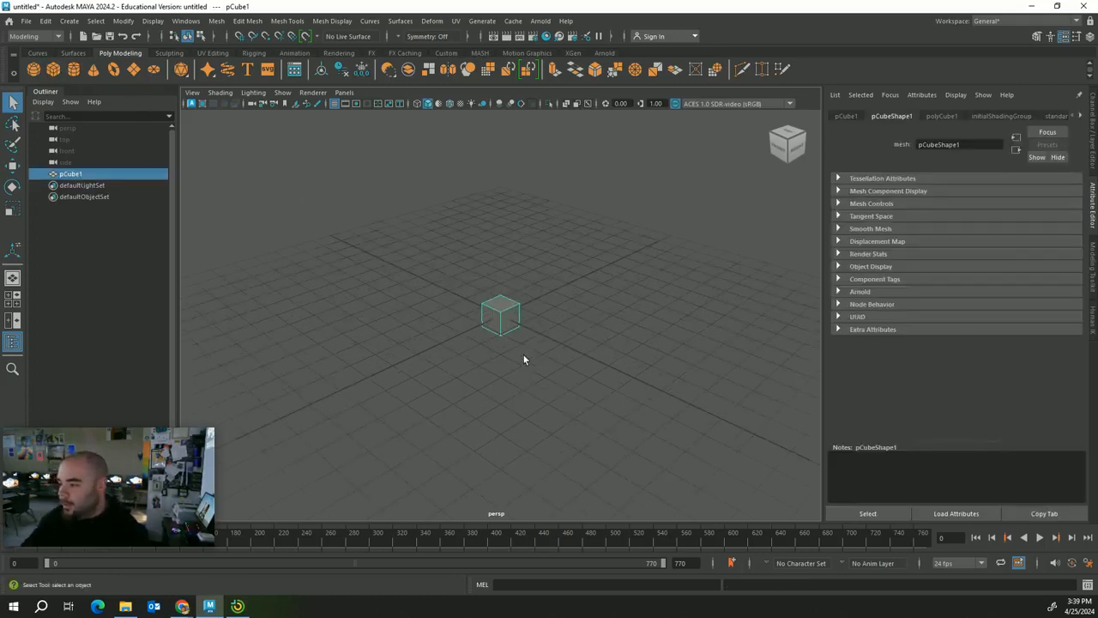
left_click_drag(465, 401, 498, 394, "alt")
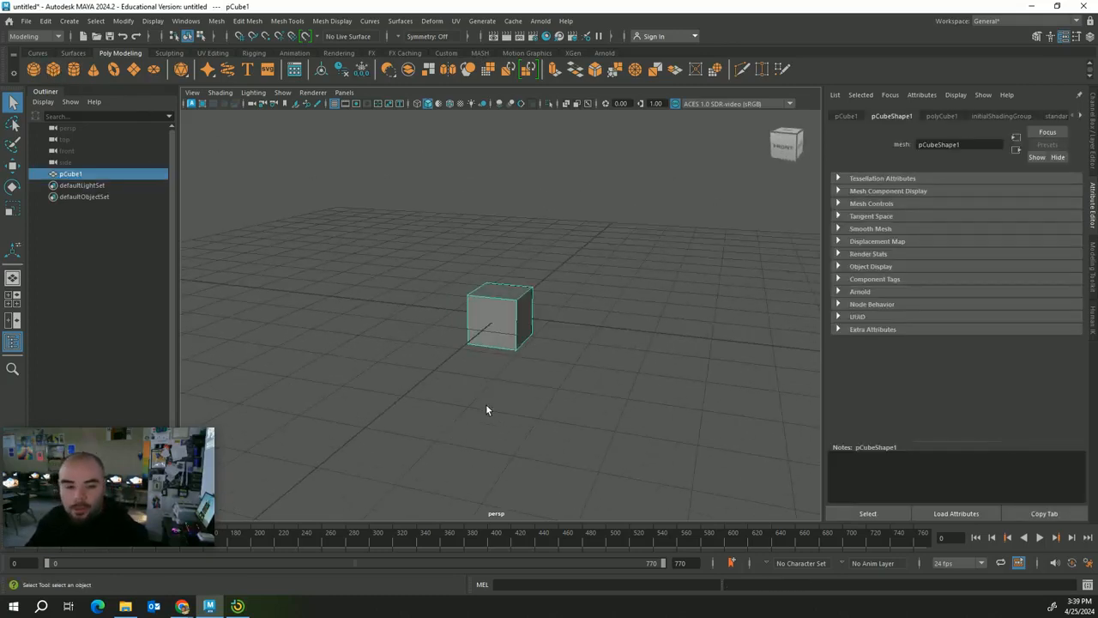
key("w")
left_click_drag(502, 266, 507, 182)
left_click_drag(568, 299, 468, 309, "alt")
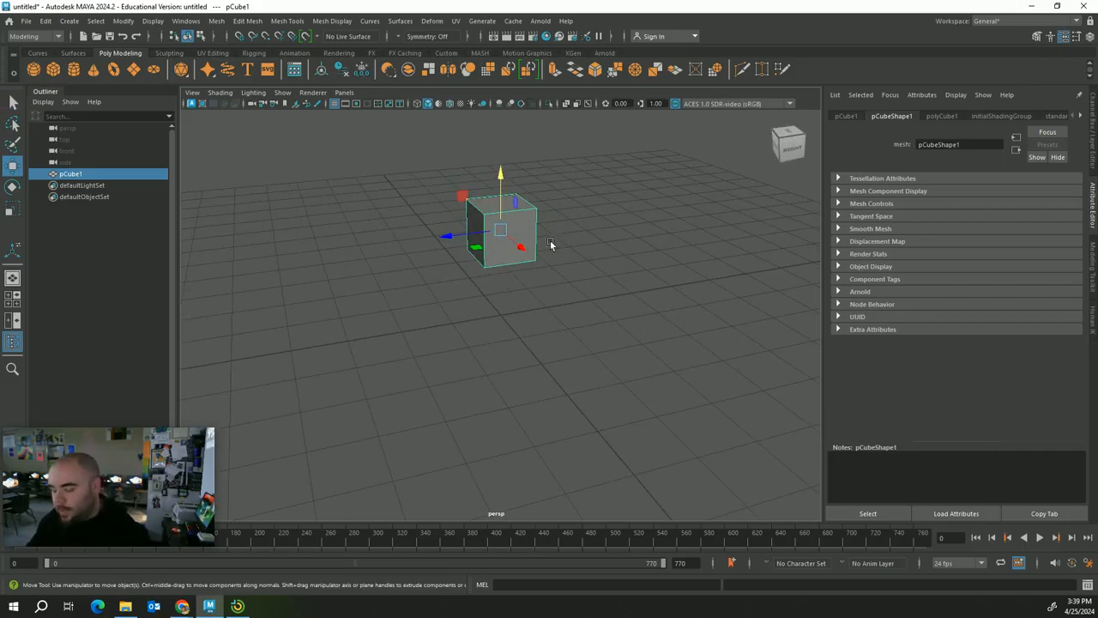
left_click_drag(502, 186, 500, 142)
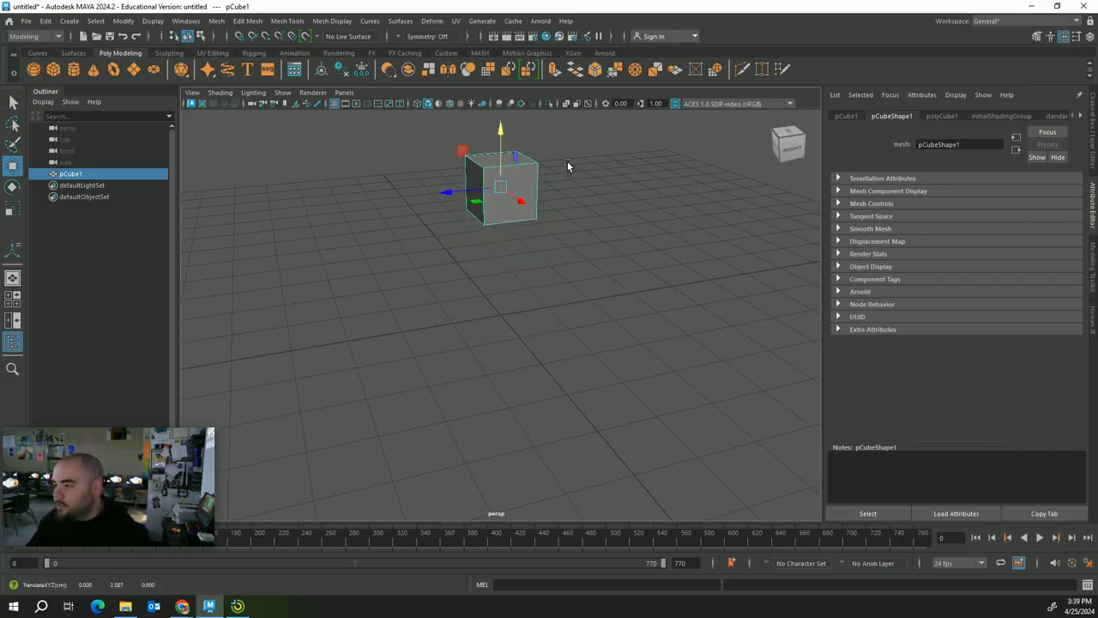
left_click_drag(573, 170, 467, 368, "alt")
scroll(476, 313, "up", 4)
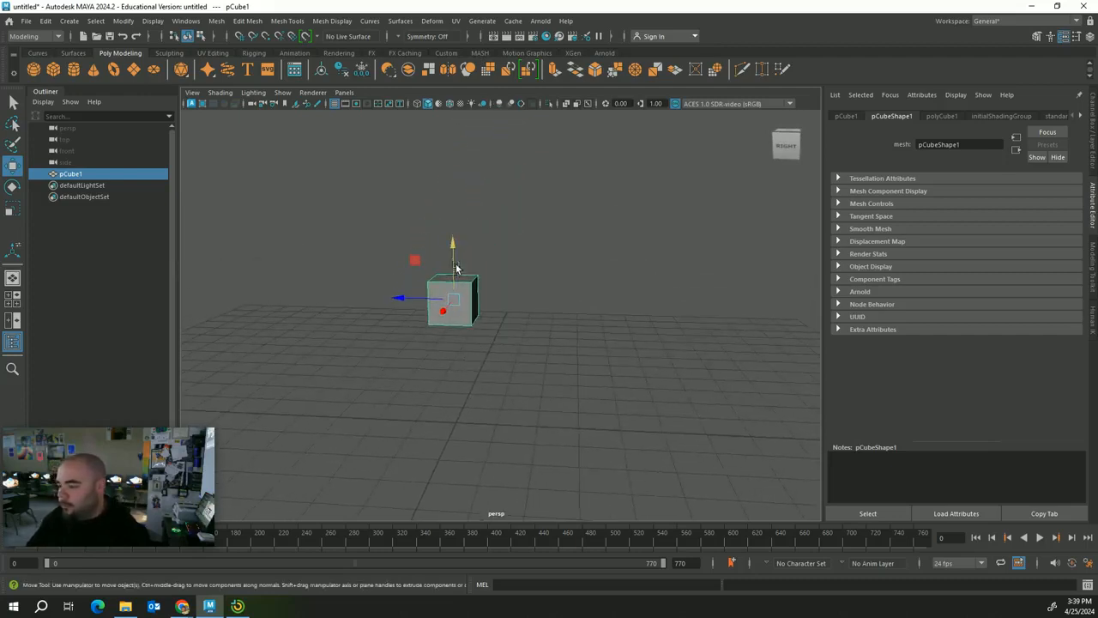
left_click_drag(456, 252, 458, 246)
left_click_drag(539, 320, 568, 307, "alt")
Insert two vertical edge loops that divide the cube's front face into three columns.
left_click(289, 24)
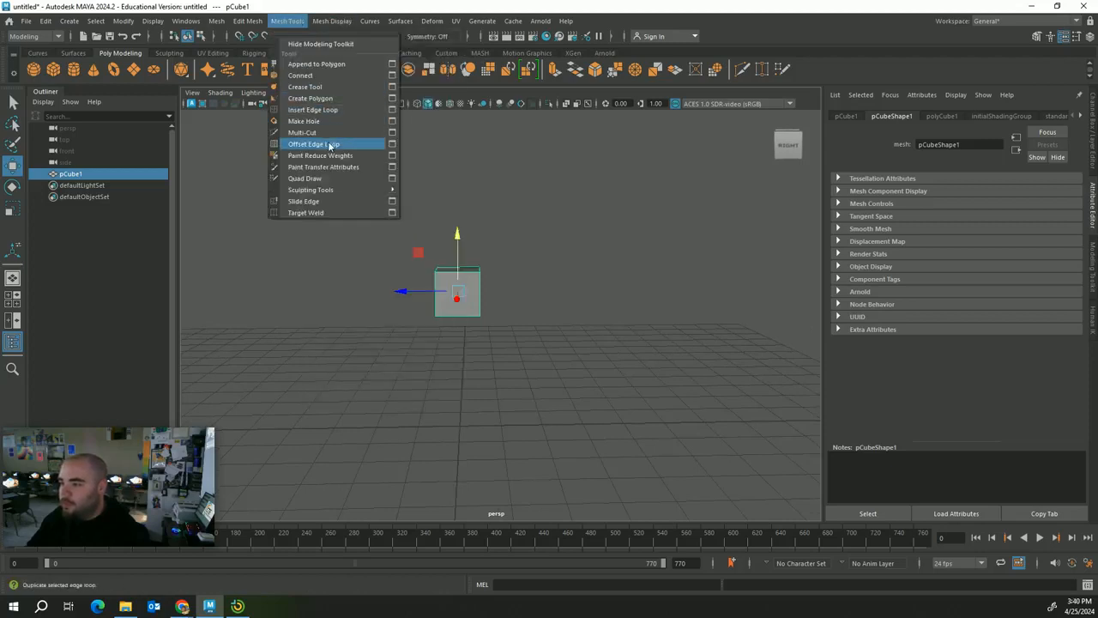
left_click(322, 110)
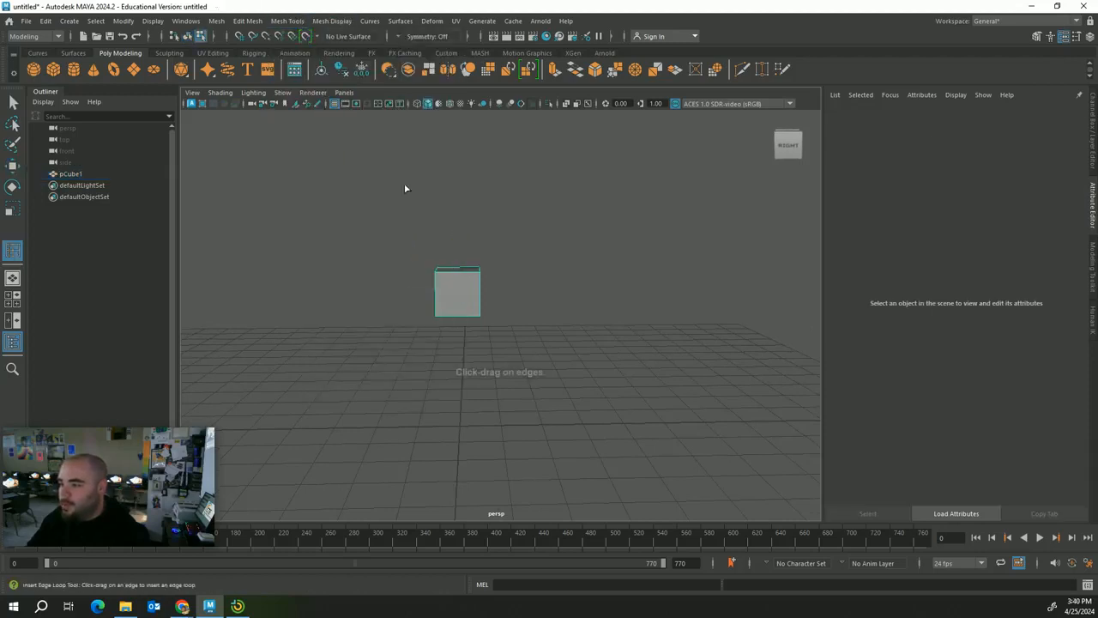
left_click(448, 271)
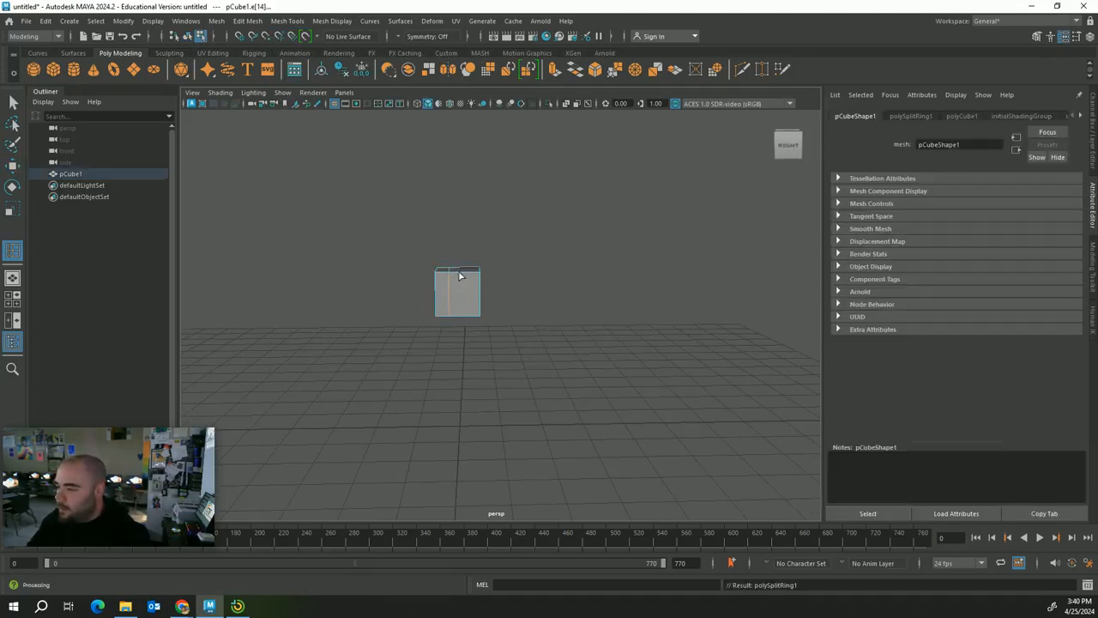
left_click(467, 272)
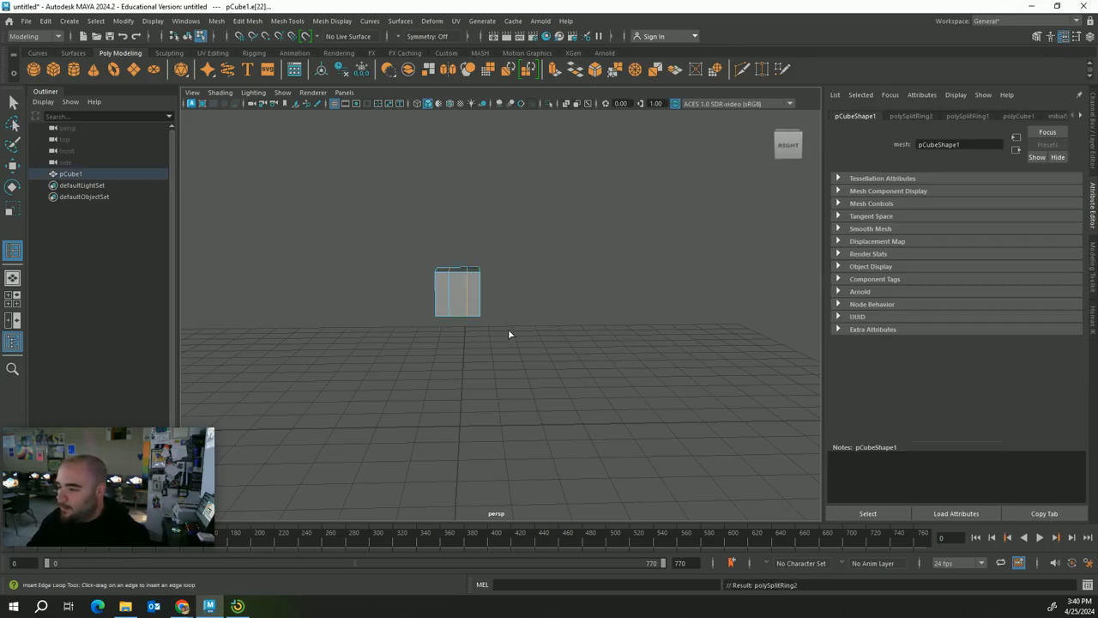
Insert a horizontal edge loop around the cube, about a third of the way down from its top.
scroll(509, 333, "up", 3)
left_click_drag(485, 285, 398, 286, "alt")
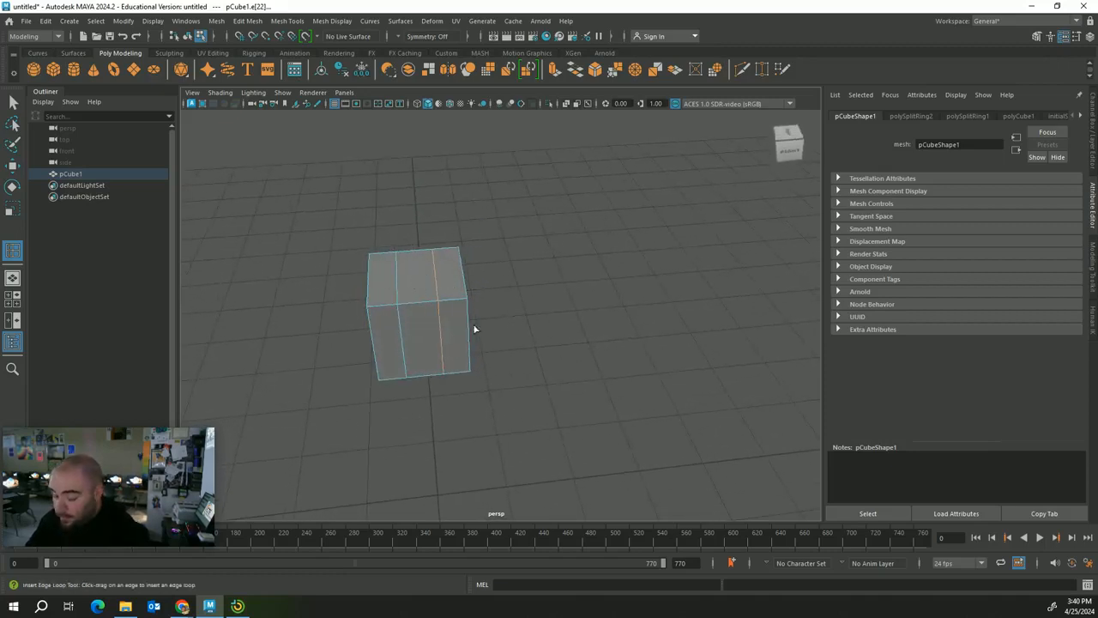
left_click_drag(515, 338, 461, 298, "alt")
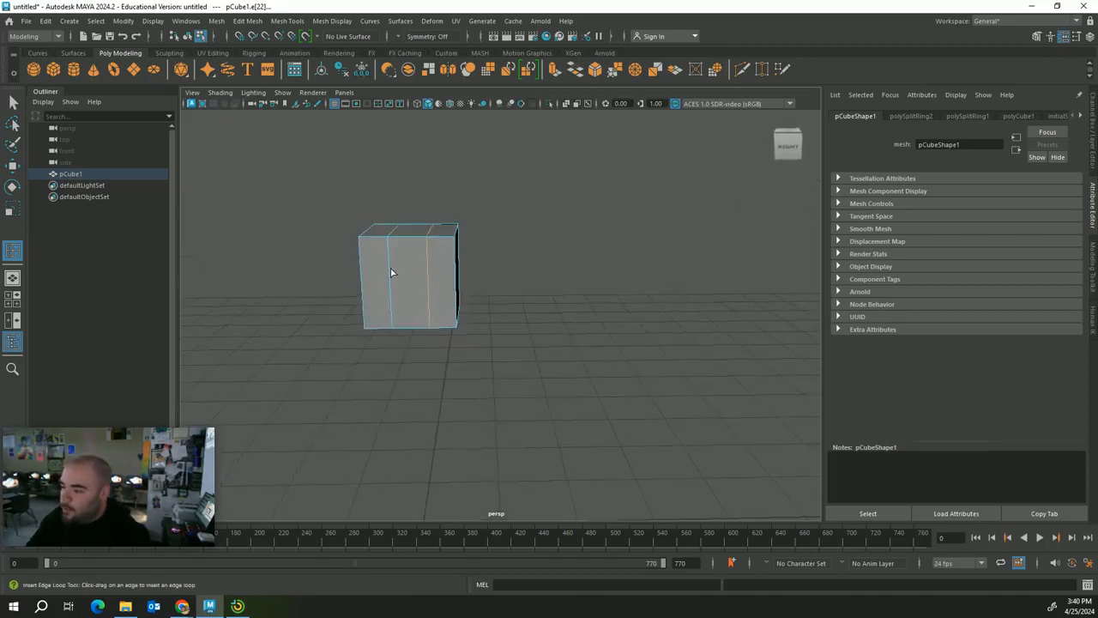
left_click_drag(391, 273, 381, 258, "alt")
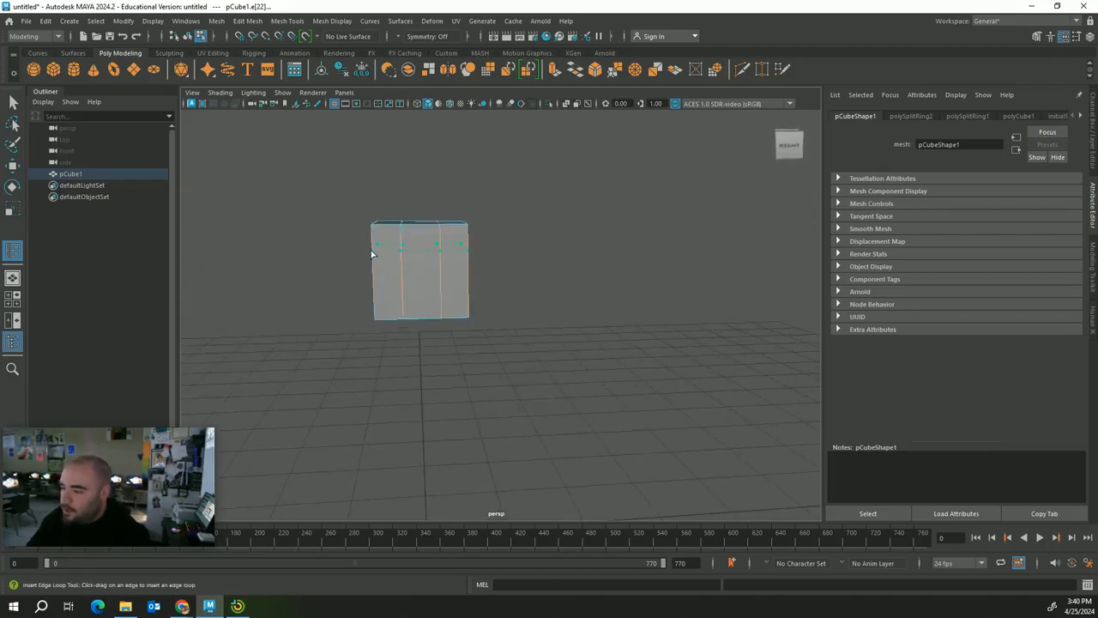
left_click(373, 261)
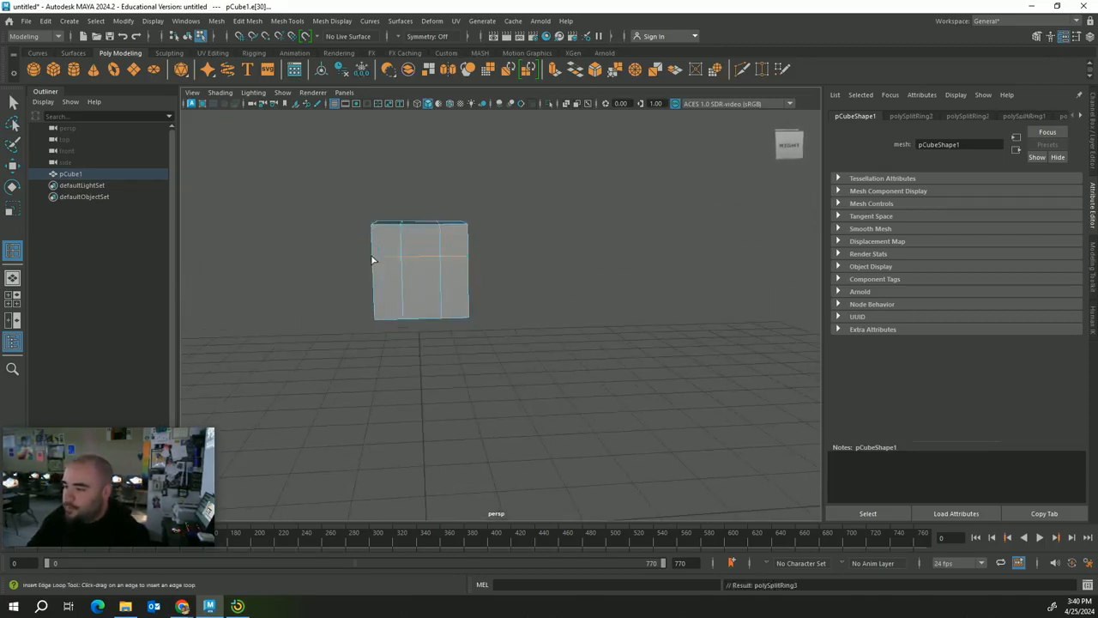
Select all three bottom faces of the cube and extrude them downward about half a unit.
left_click_drag(372, 257, 394, 249, "alt")
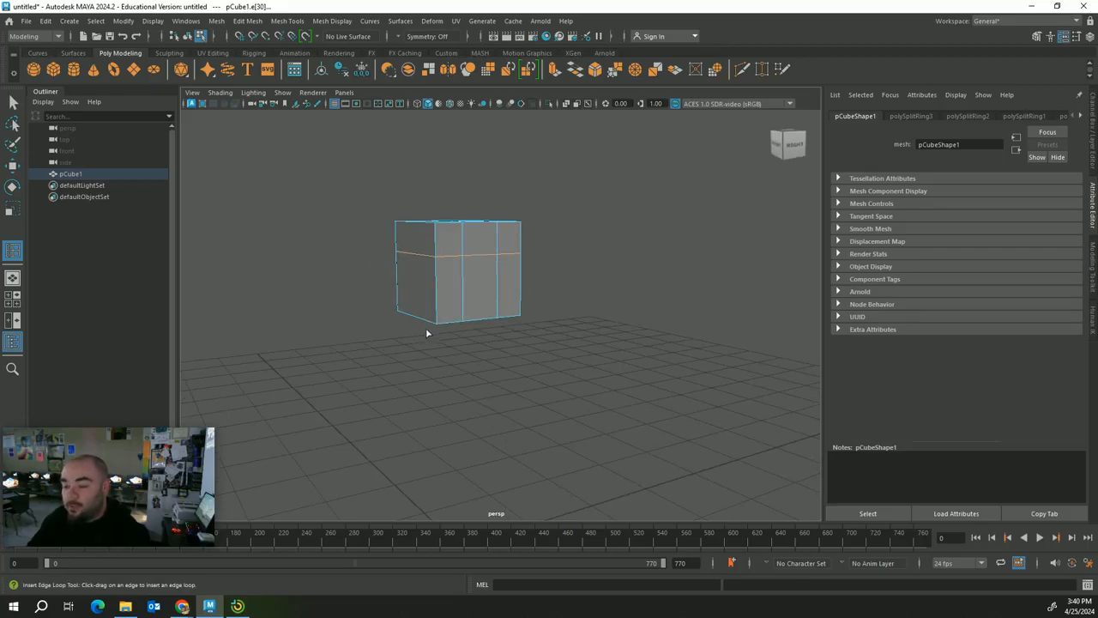
left_click_drag(427, 333, 504, 289, "alt")
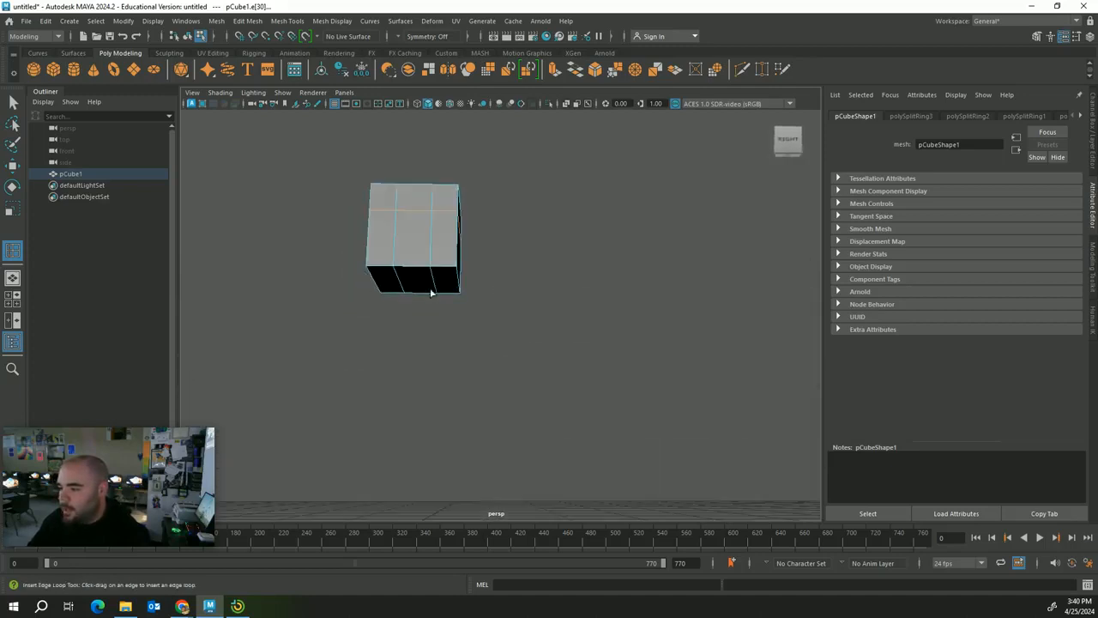
left_click_drag(439, 309, 411, 278, "alt")
left_click_drag(441, 354, 472, 366, "alt")
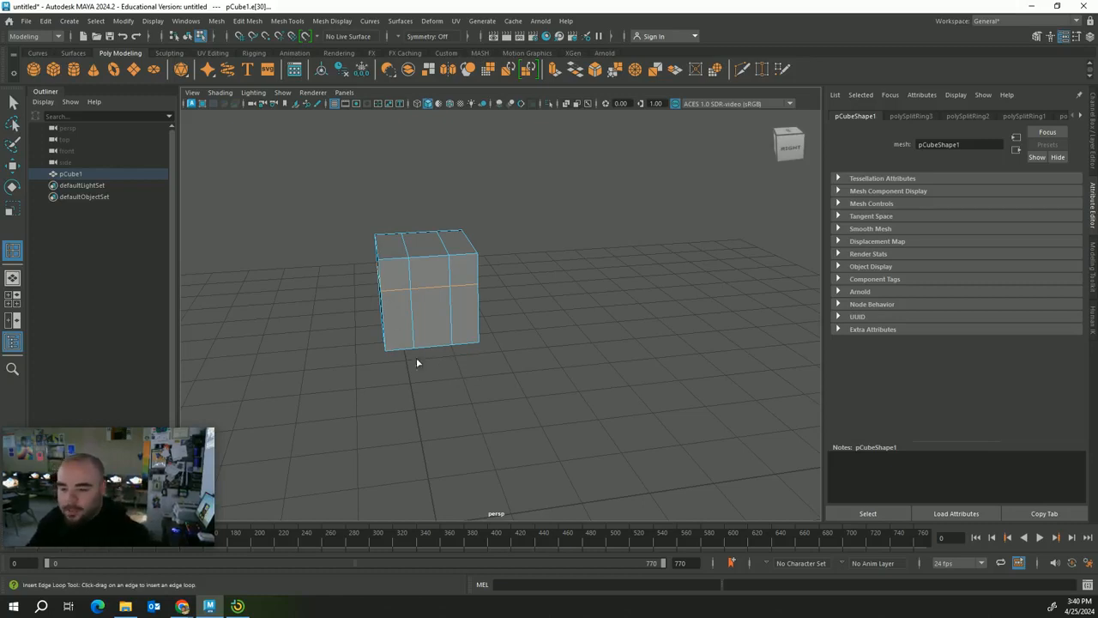
left_click(14, 104)
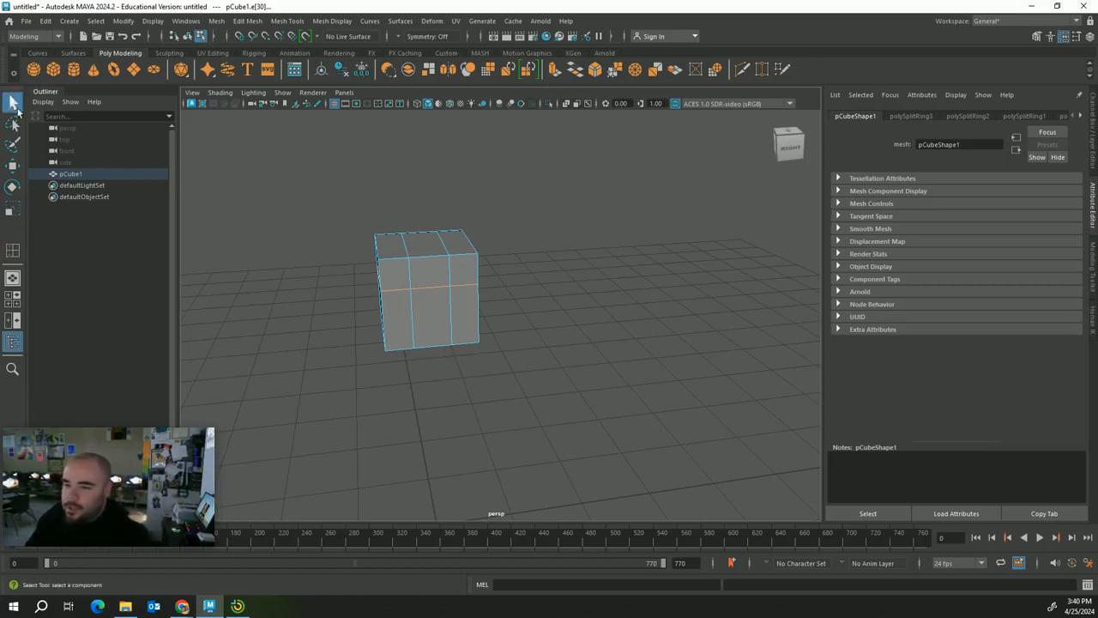
left_click_drag(571, 375, 565, 355, "alt")
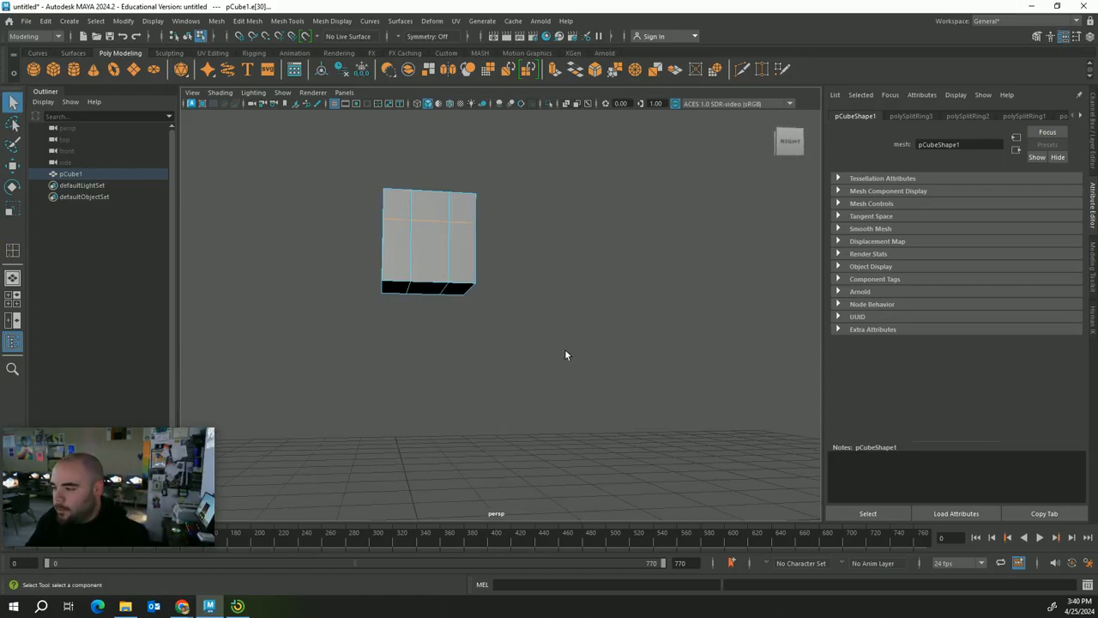
mouse_move(391, 286)
right_mouse_down()
mouse_move(398, 266)
mouse_move(390, 297)
right_mouse_up()
left_click(395, 291)
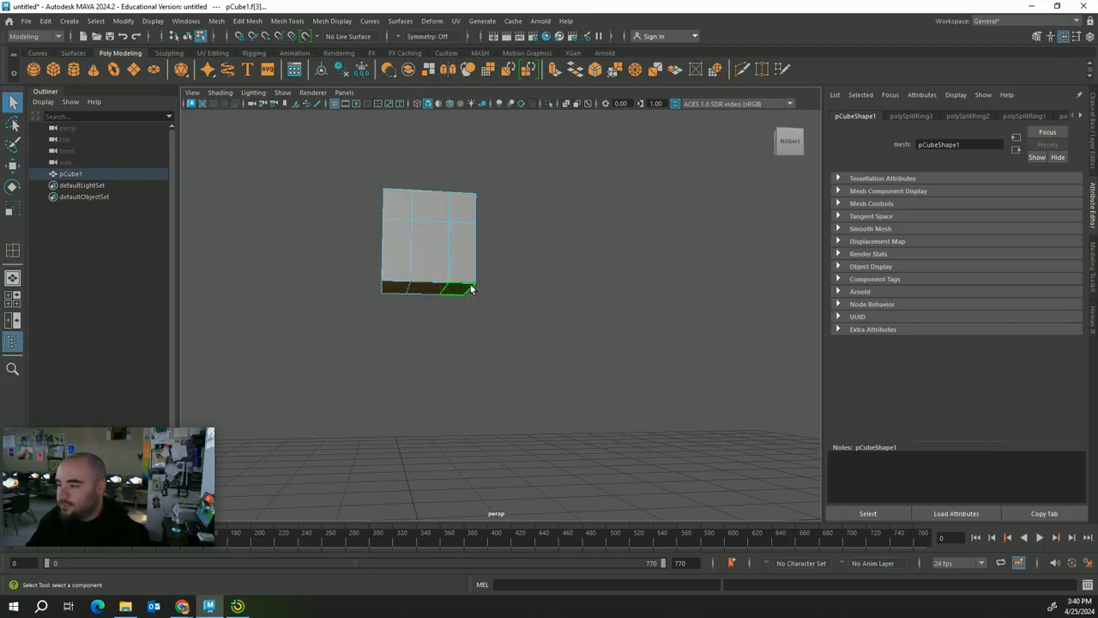
key("w")
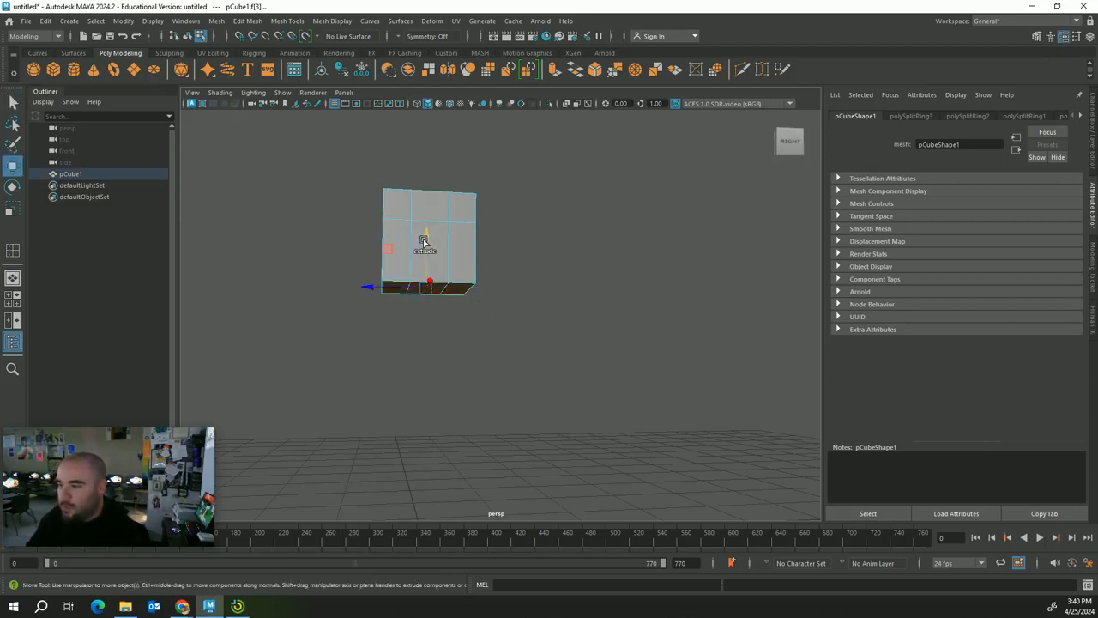
left_click_drag(423, 243, 421, 281, "shift")
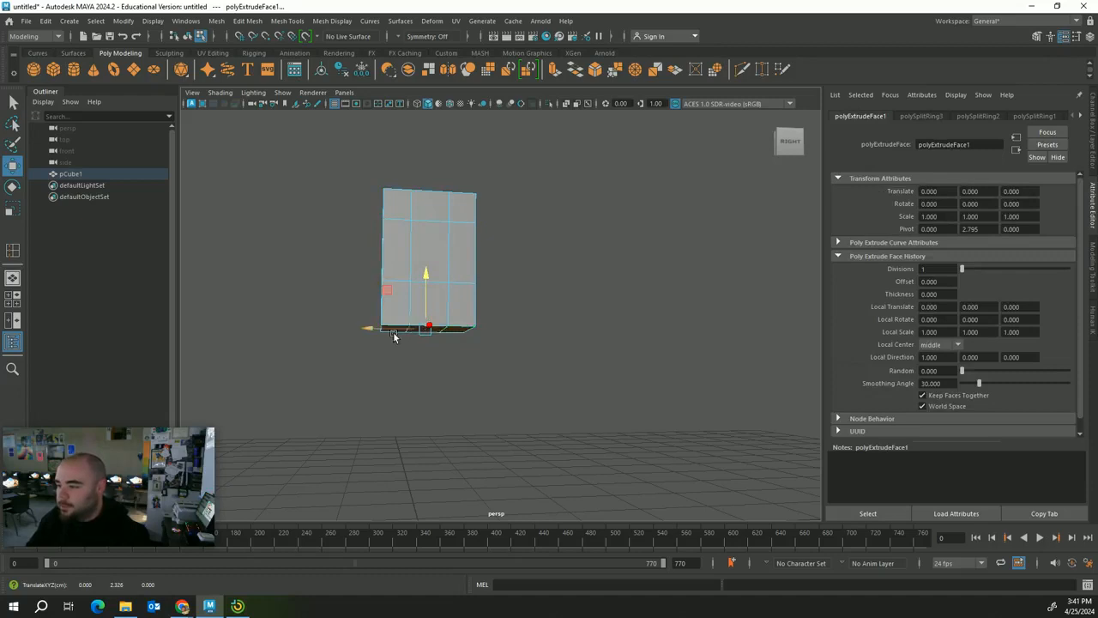
Extrude the two outer bottom faces downward to start two legs, leaving the middle face in place.
left_click(416, 380)
left_click(397, 329)
right_click_drag(399, 331, 497, 367, "alt")
left_click_drag(498, 367, 446, 321, "alt")
left_click(434, 324)
left_click(262, 326, "shift")
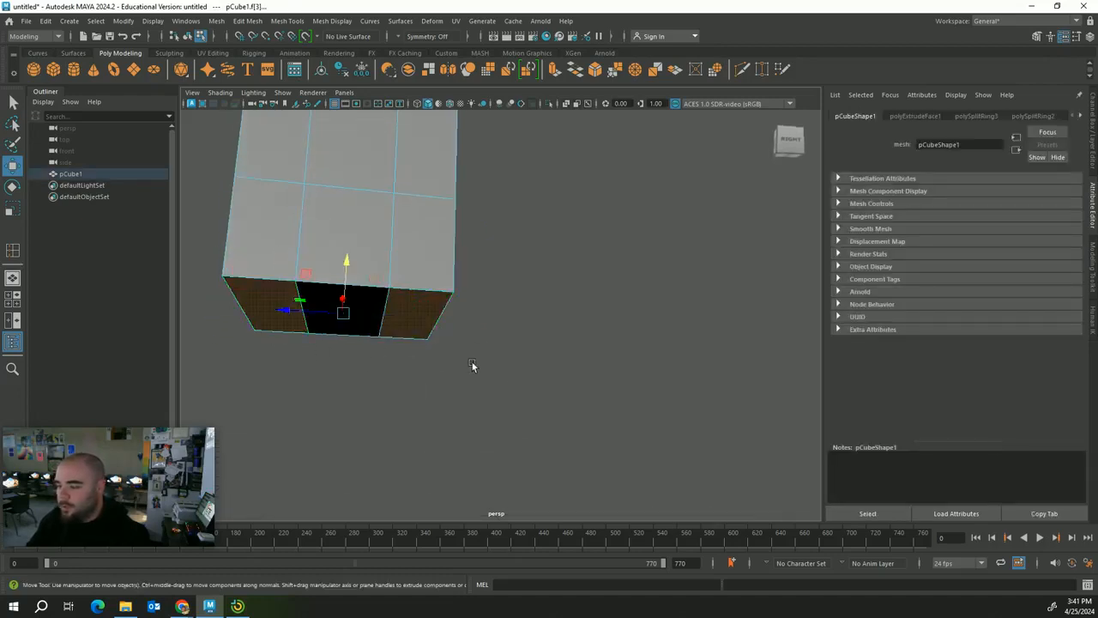
left_click_drag(473, 368, 427, 373, "alt")
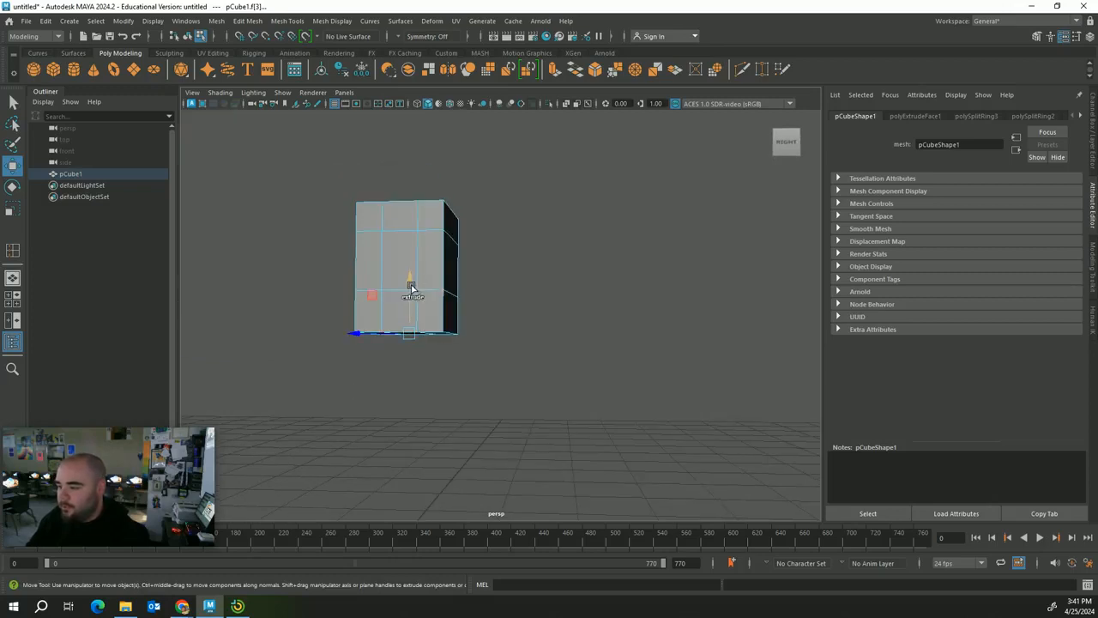
left_click_drag(411, 300, 413, 341)
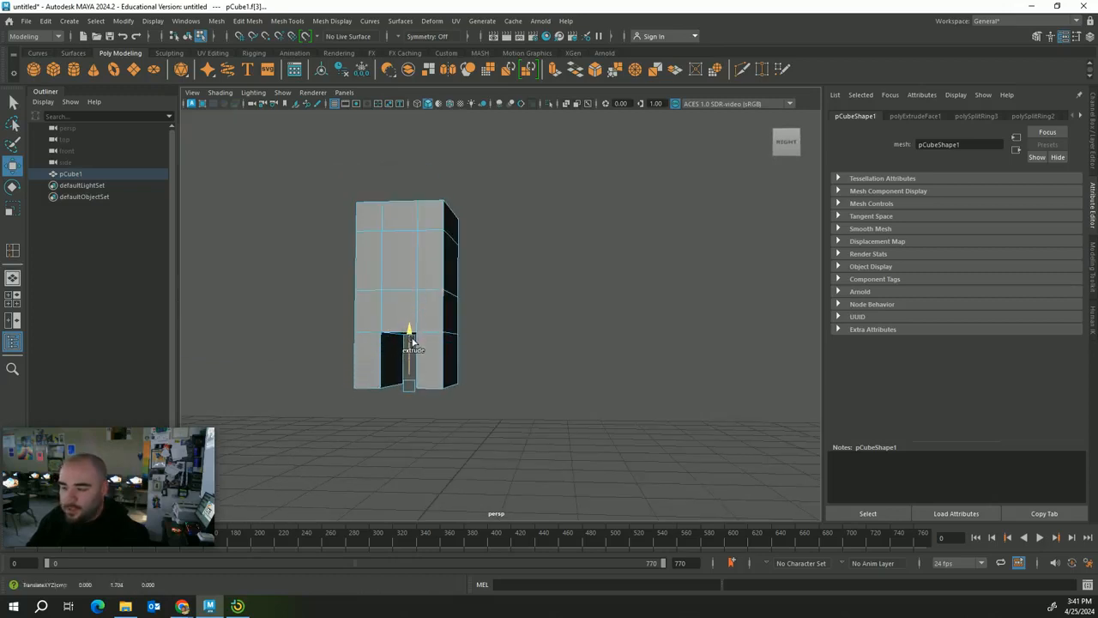
Extrude both leg ends further down, adding a long lower-leg section and a short foot section of about 0.2 units.
key("ctrl+e")
left_click_drag(481, 372, 530, 391, "alt")
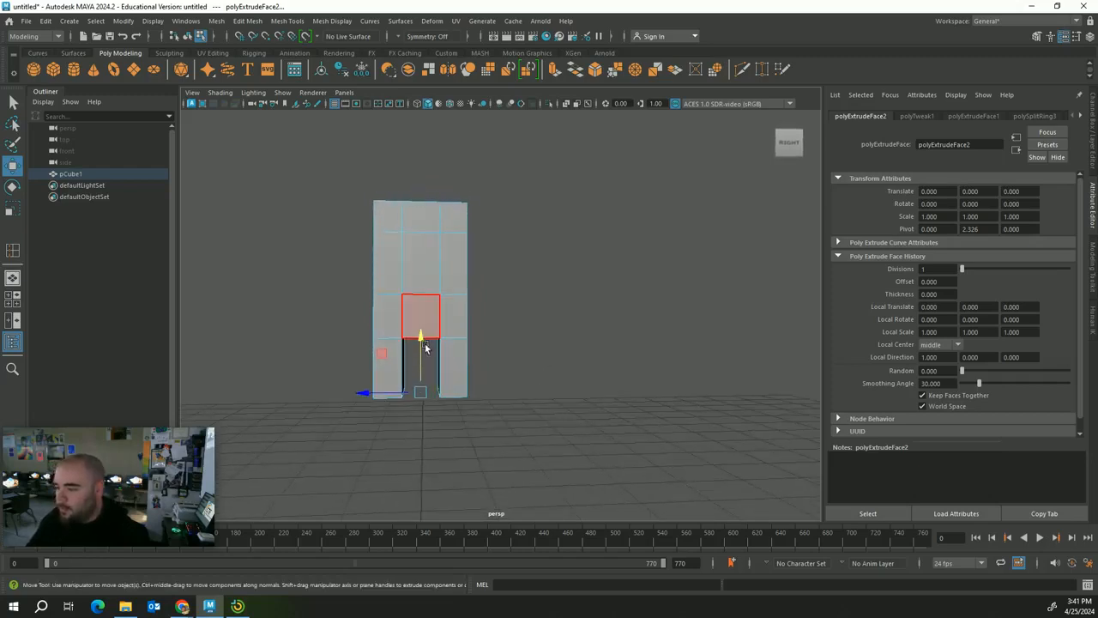
middle_click_drag(502, 409, 437, 340, "alt")
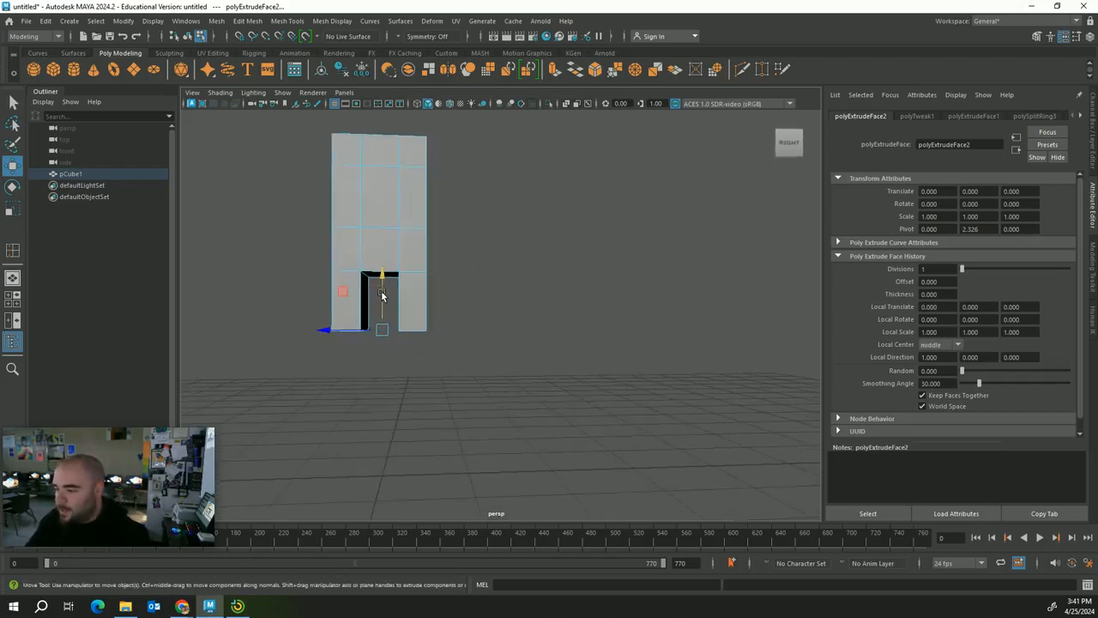
left_click_drag(378, 289, 383, 381)
key("ctrl+e")
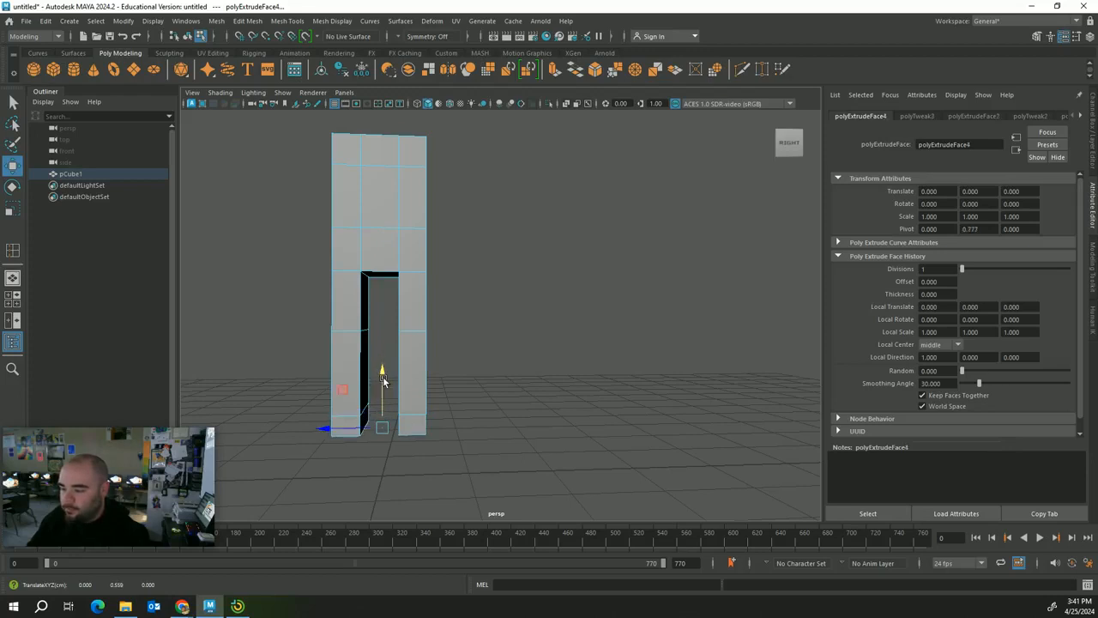
Extrude the front faces of the short bottom sections of both legs forward to form feet.
right_click_drag(346, 268, 357, 304)
left_click(353, 421)
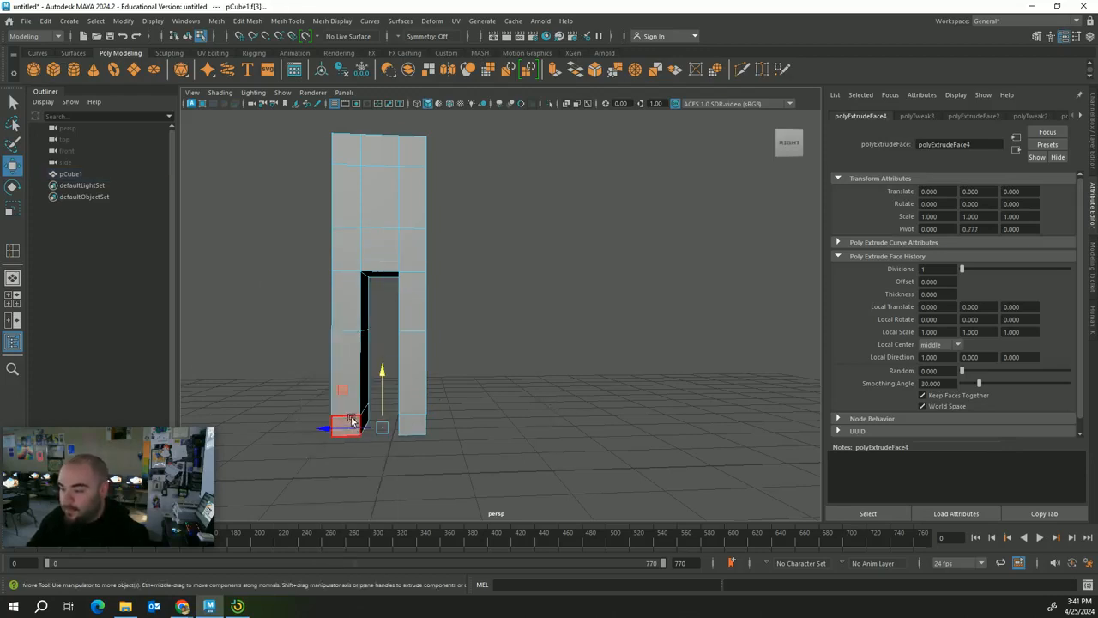
left_click_drag(355, 421, 315, 420, "alt")
left_click(385, 418)
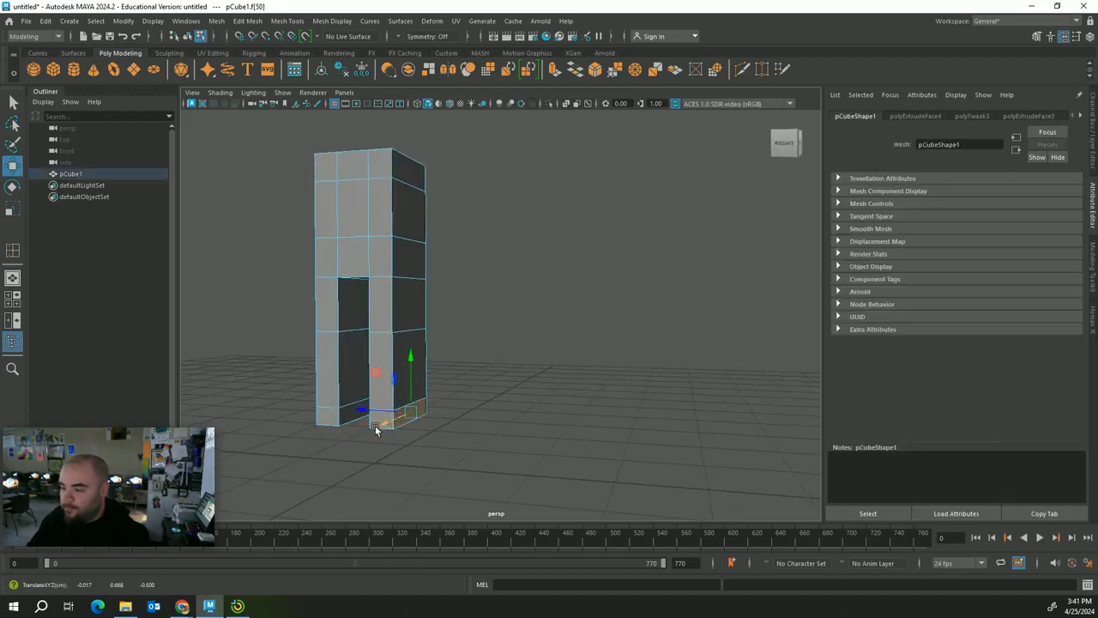
left_click(326, 420)
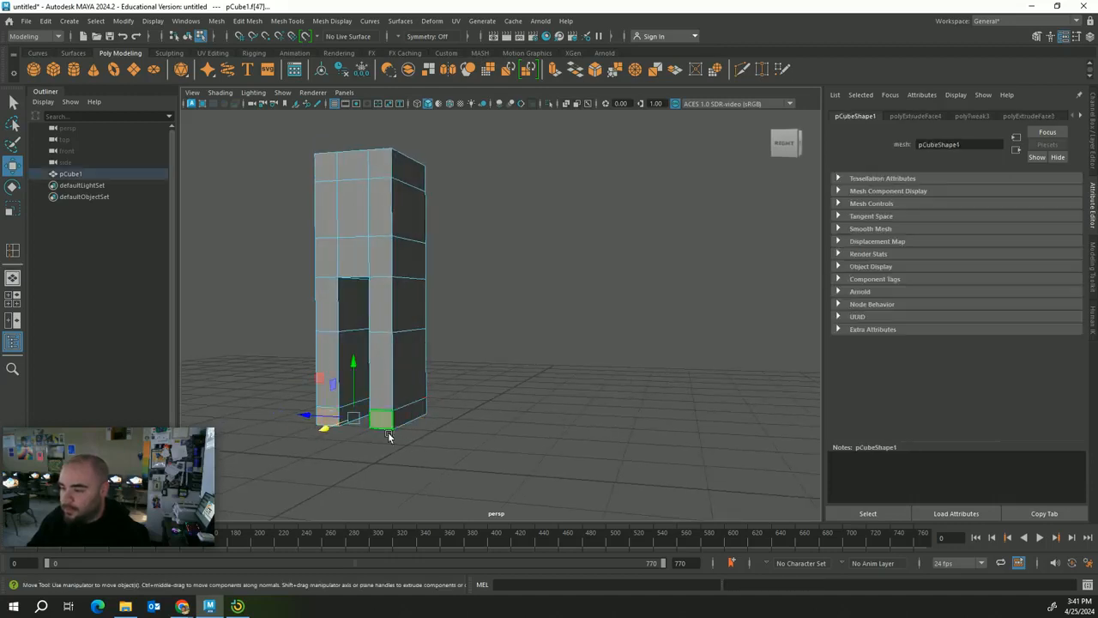
left_click_drag(388, 432, 381, 453, "alt")
left_click_drag(331, 414, 307, 427, "shift")
left_click(517, 390)
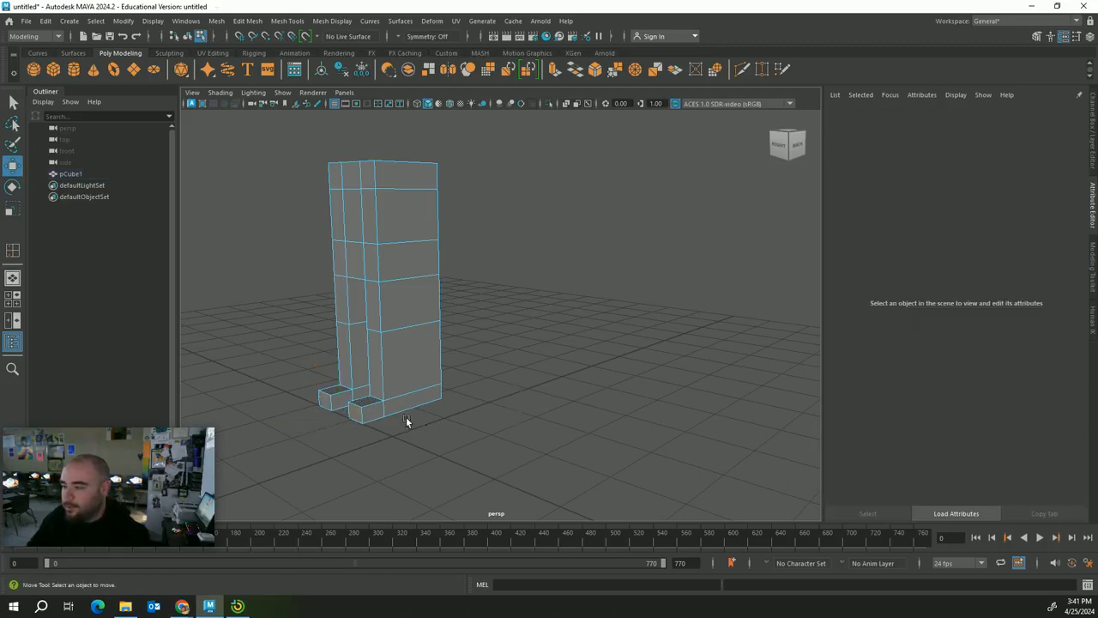
Return to object selection and scale the whole body along its front-to-back axis to about half its depth.
left_click_drag(406, 416, 396, 393, "alt")
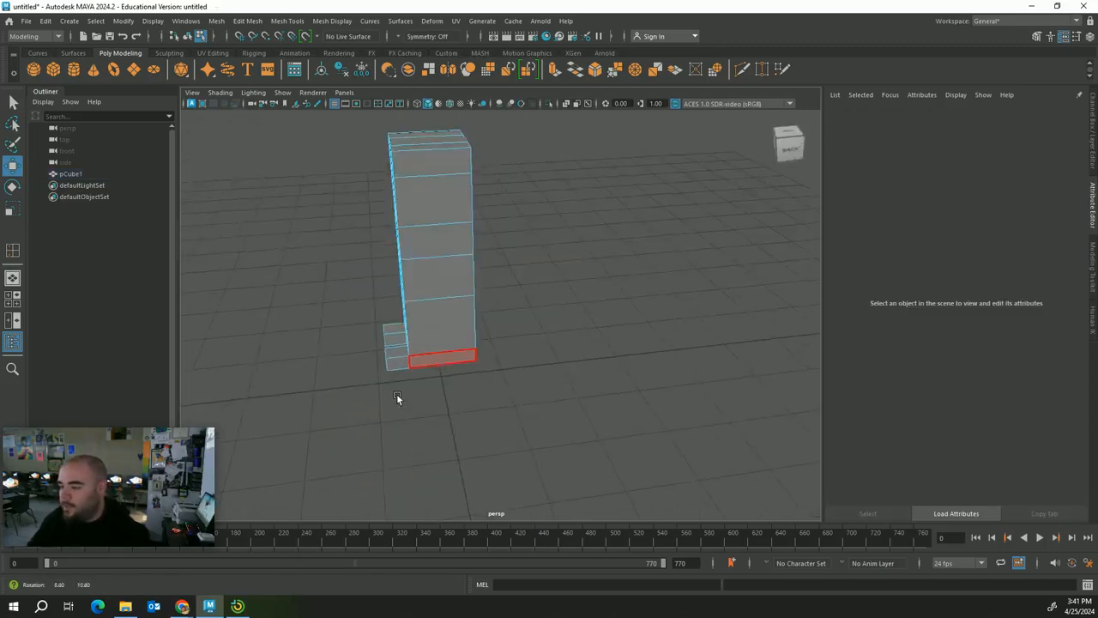
right_click(423, 281)
left_click(474, 251)
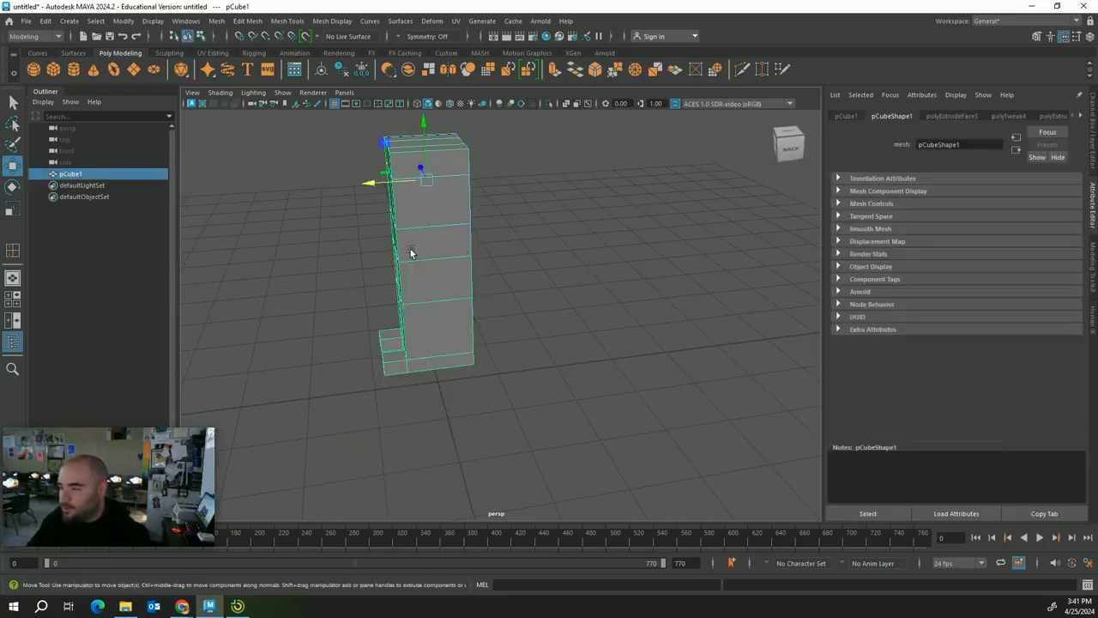
key("r")
left_click_drag(375, 188, 434, 325)
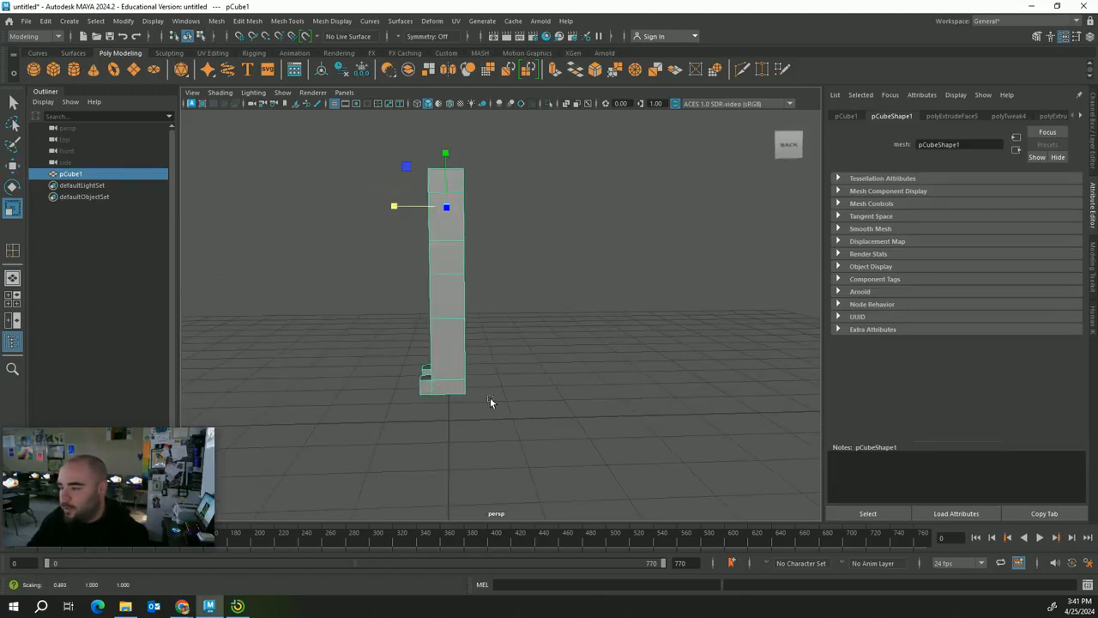
left_click_drag(391, 213, 397, 209)
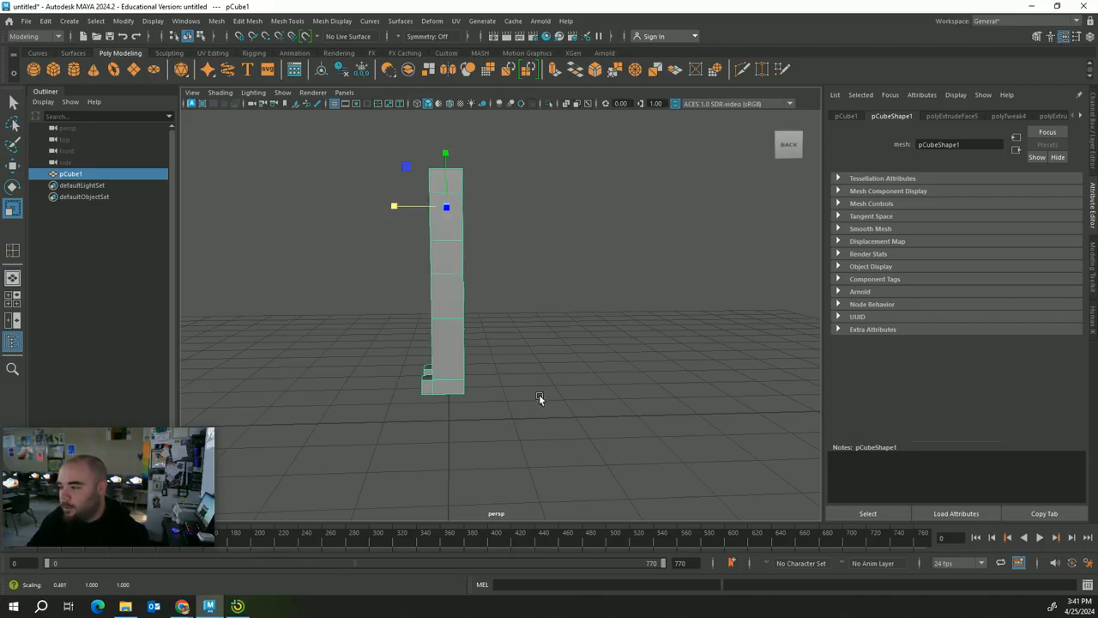
Select the front faces of both feet and move them forward to lengthen the feet.
left_click_drag(542, 400, 590, 383, "alt")
right_click_drag(392, 273, 396, 302)
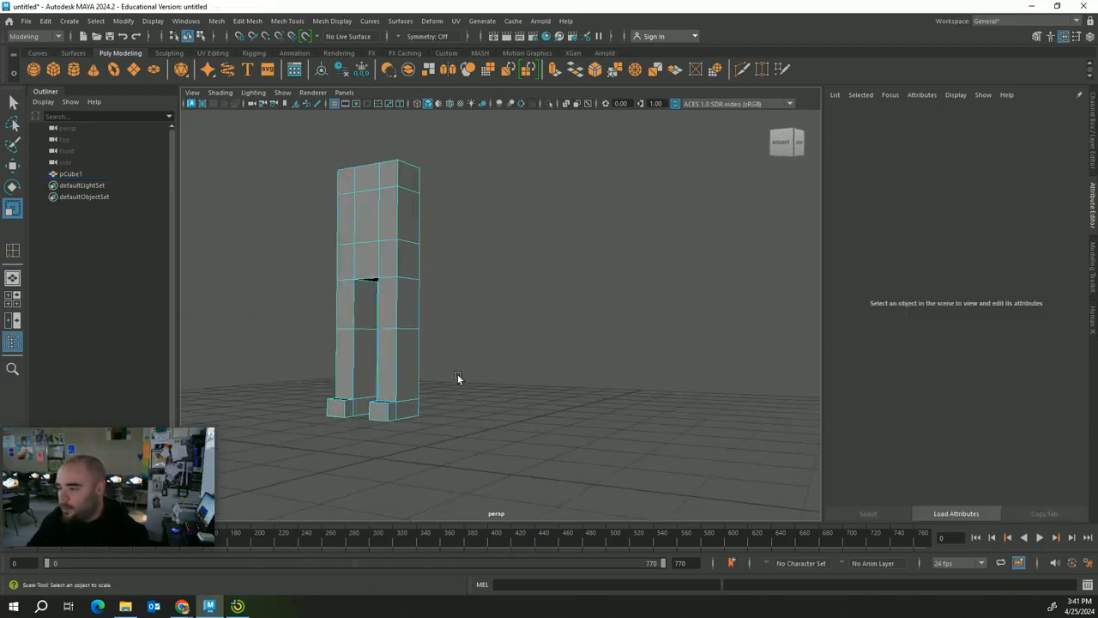
left_click_drag(457, 373, 392, 404, "alt")
left_click(355, 407)
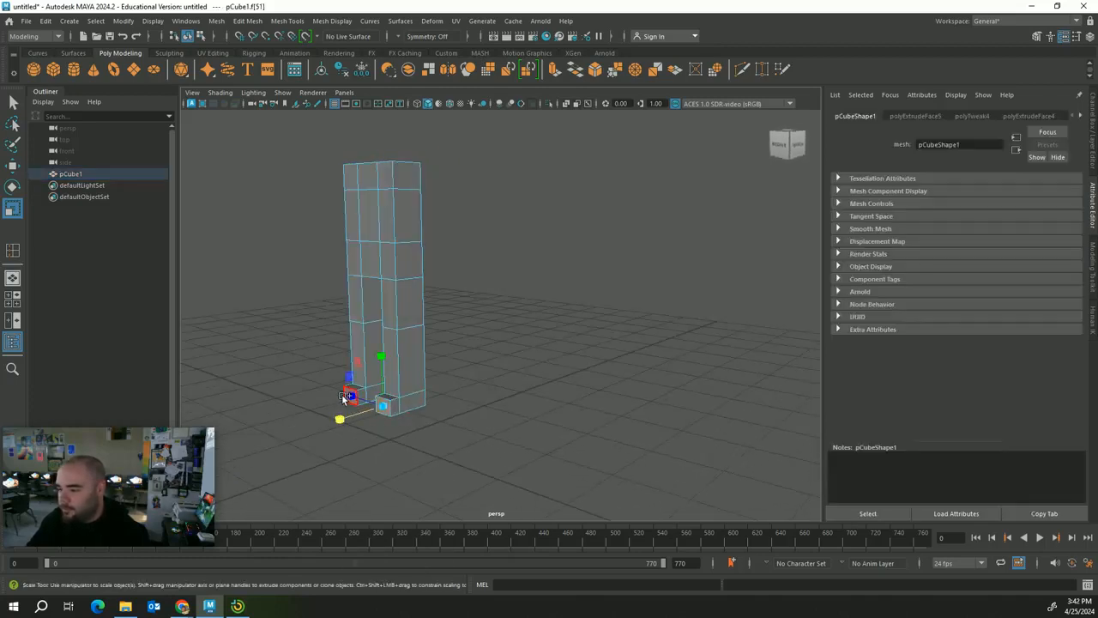
left_click(343, 400)
key("w")
left_click_drag(334, 412, 319, 421)
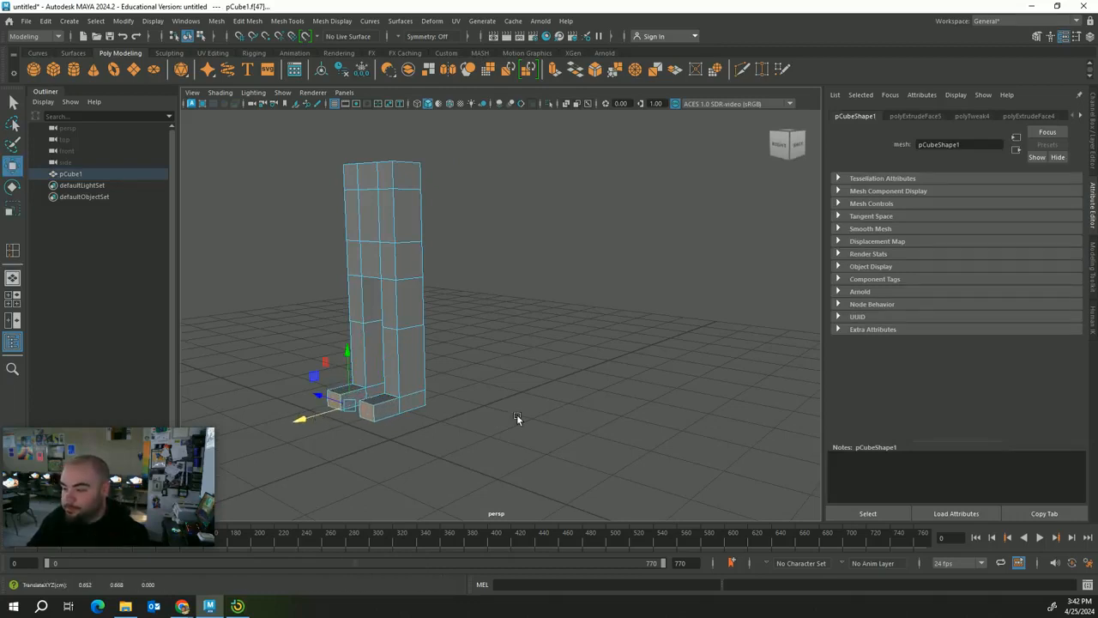
left_click(535, 424)
Extrude the upper side face of the torso outward in two arm sections of about 0.5 units each.
left_click_drag(534, 424, 543, 349, "alt")
scroll(417, 392, "up", 3)
left_click_drag(407, 374, 403, 343, "alt")
middle_click_drag(459, 302, 493, 445, "alt")
left_click_drag(492, 448, 460, 314, "alt")
left_click(441, 301)
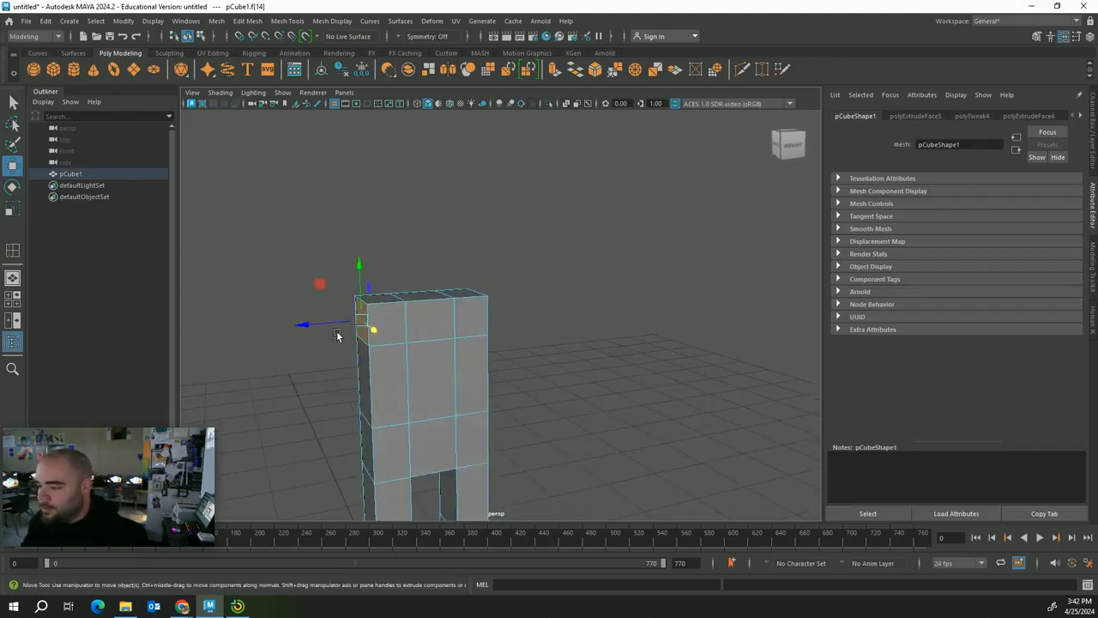
left_click_drag(386, 320, 290, 312, "alt")
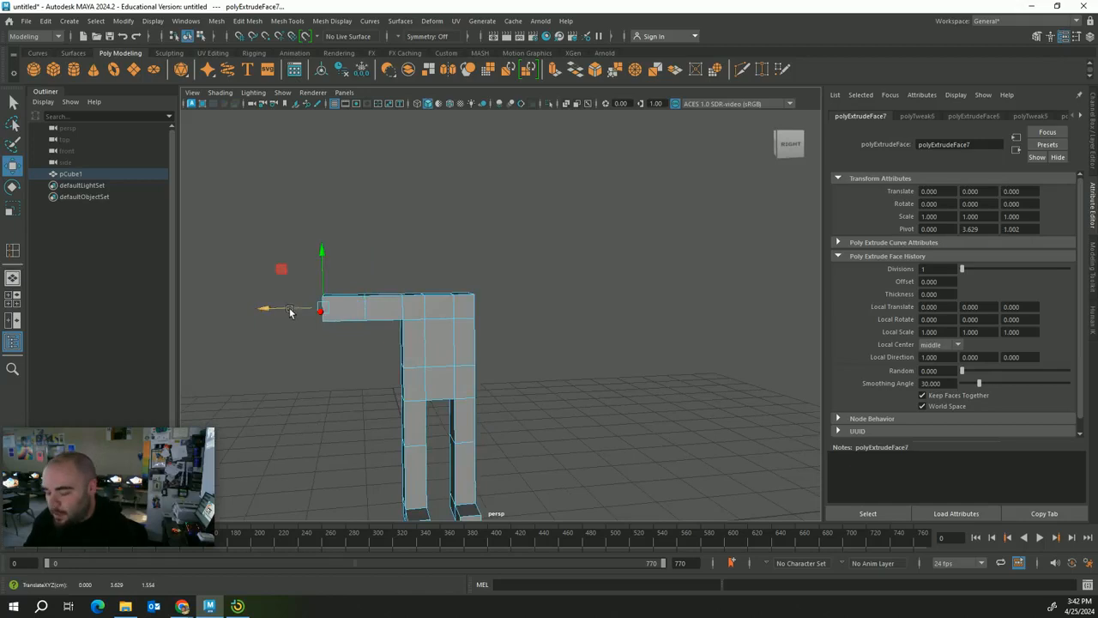
Scale the arm's end face down to taper the forearm, and extrude it about 0.25 units into a hand.
key("r")
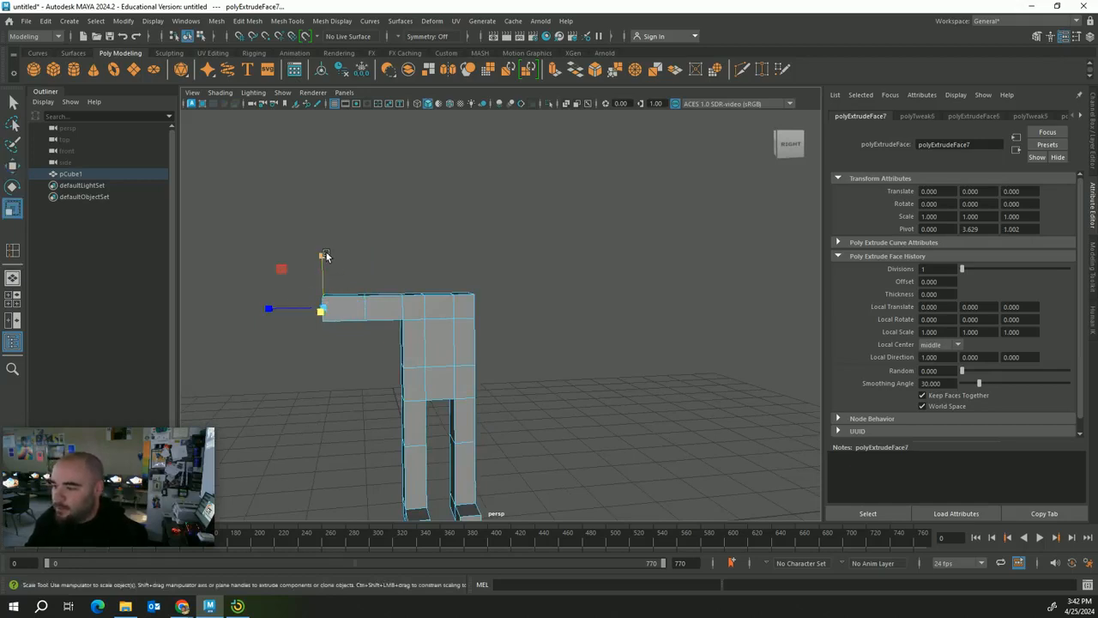
left_click_drag(326, 257, 318, 372, "alt")
key("w")
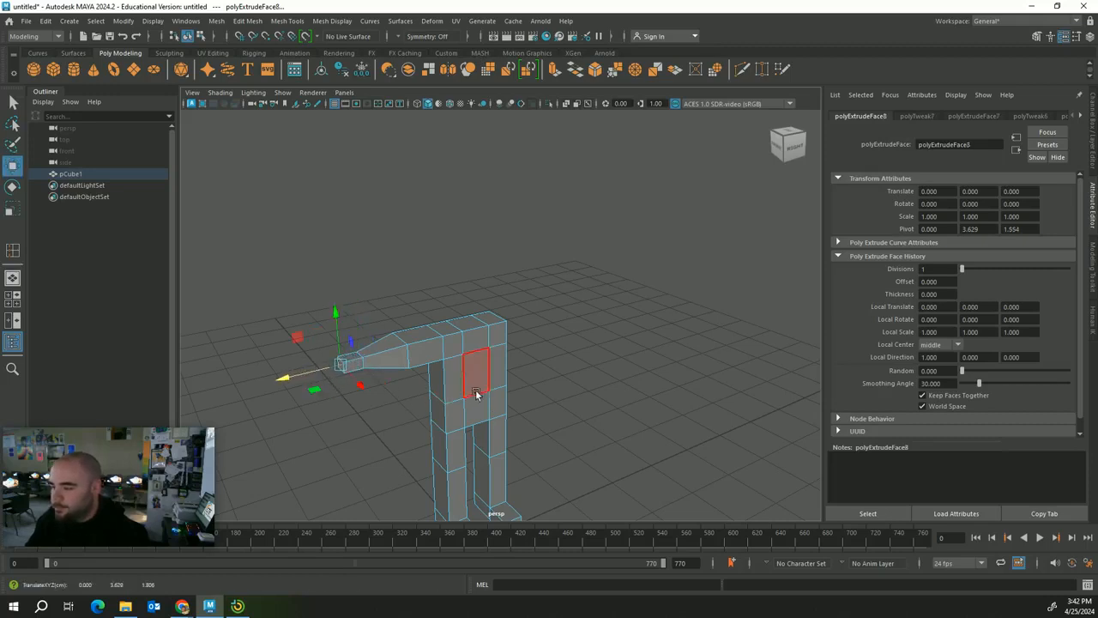
left_click_drag(477, 393, 431, 387, "alt")
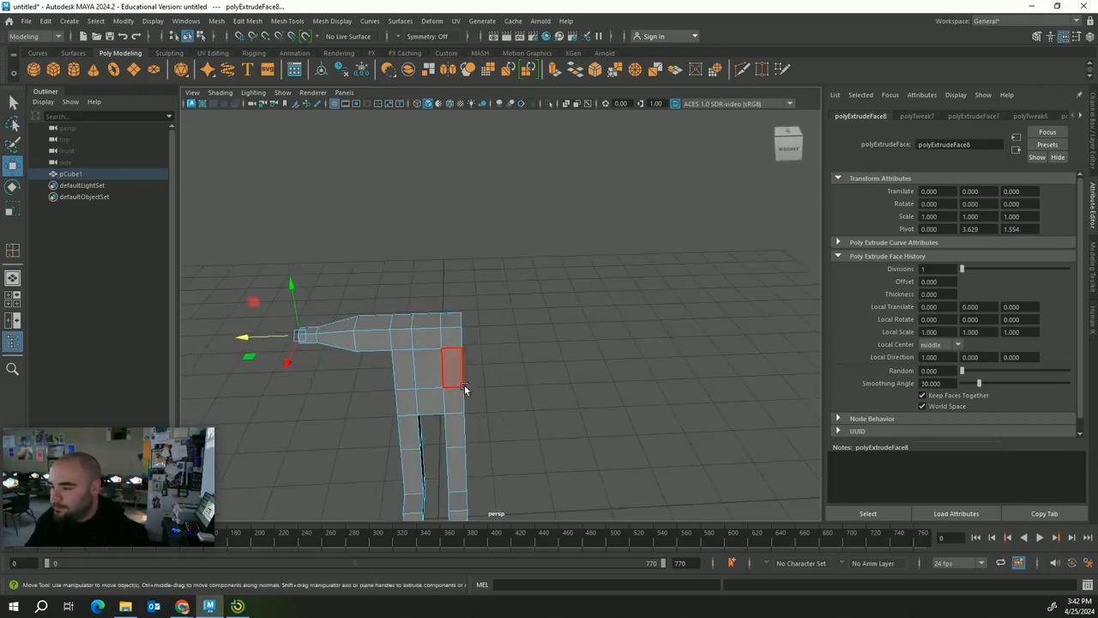
left_click(421, 326)
left_click(509, 341)
Extrude the opposite upper side face of the torso outward in two arm sections of about 0.5 units each.
left_click_drag(509, 341, 505, 304, "alt")
left_click(438, 321)
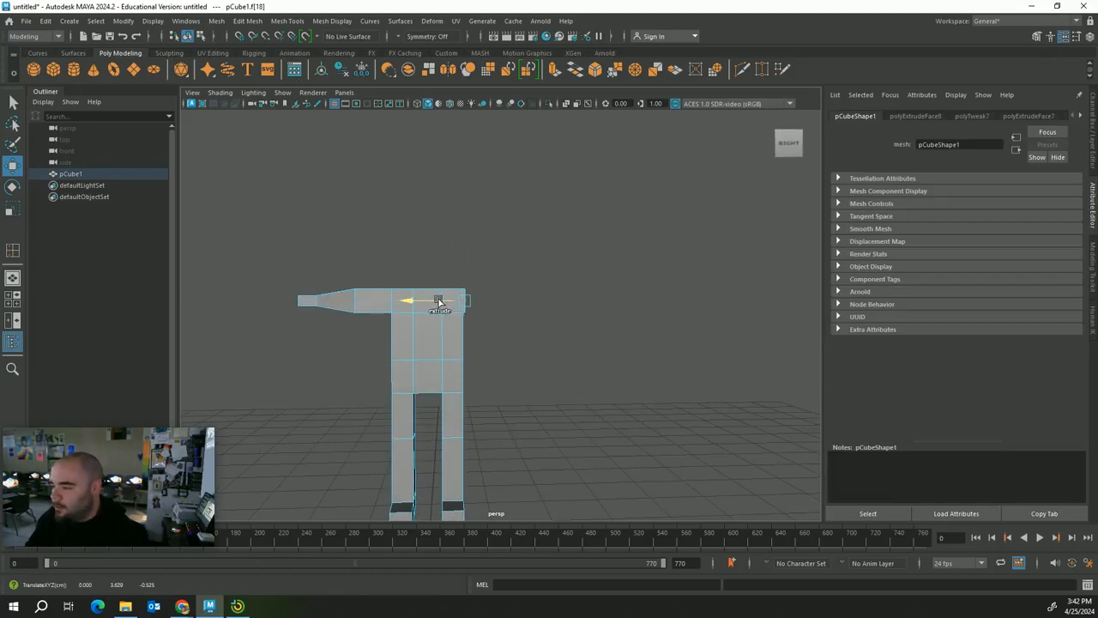
left_click_drag(439, 302, 466, 306, "shift")
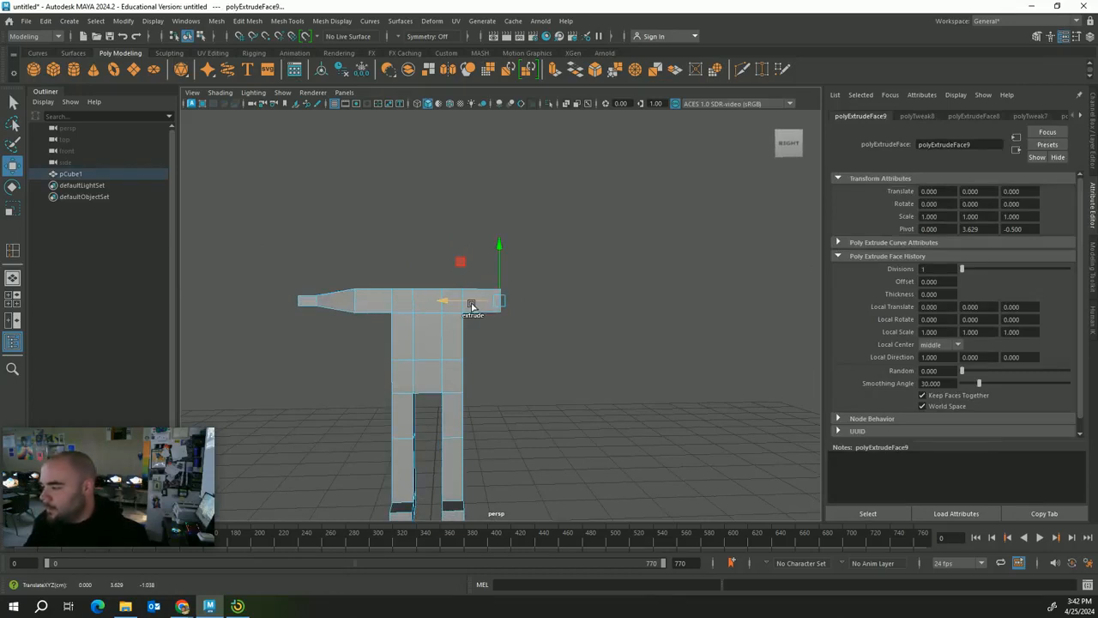
left_click_drag(472, 304, 496, 307, "shift")
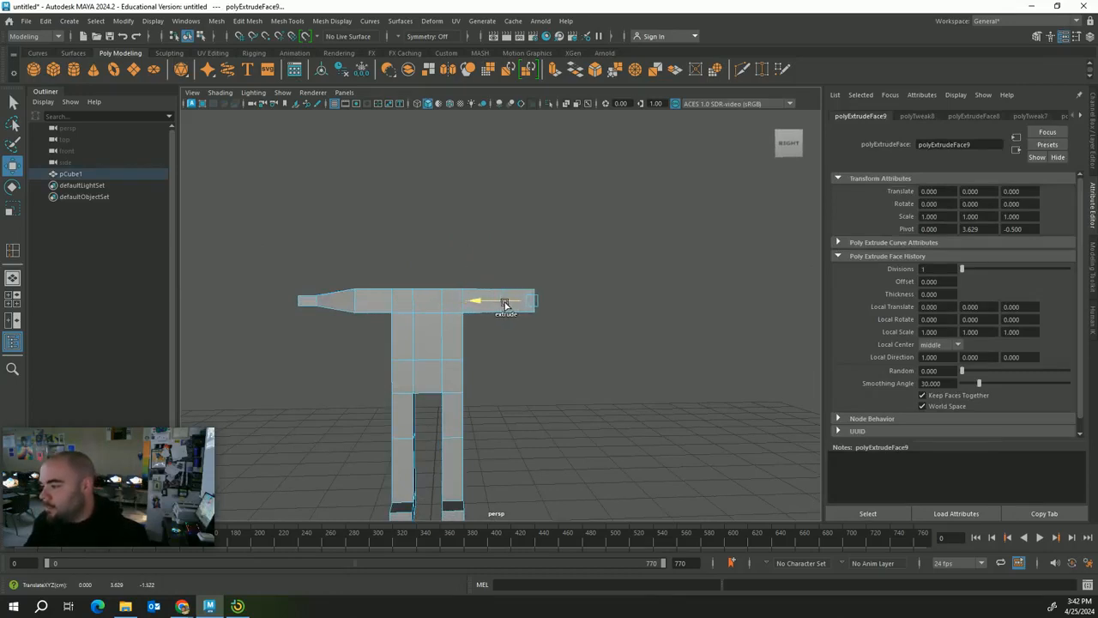
Taper the second arm by scaling its end face down, and extrude that face into a short hand matching the first.
key("ctrl+e")
key("r")
left_click_drag(532, 253, 533, 258)
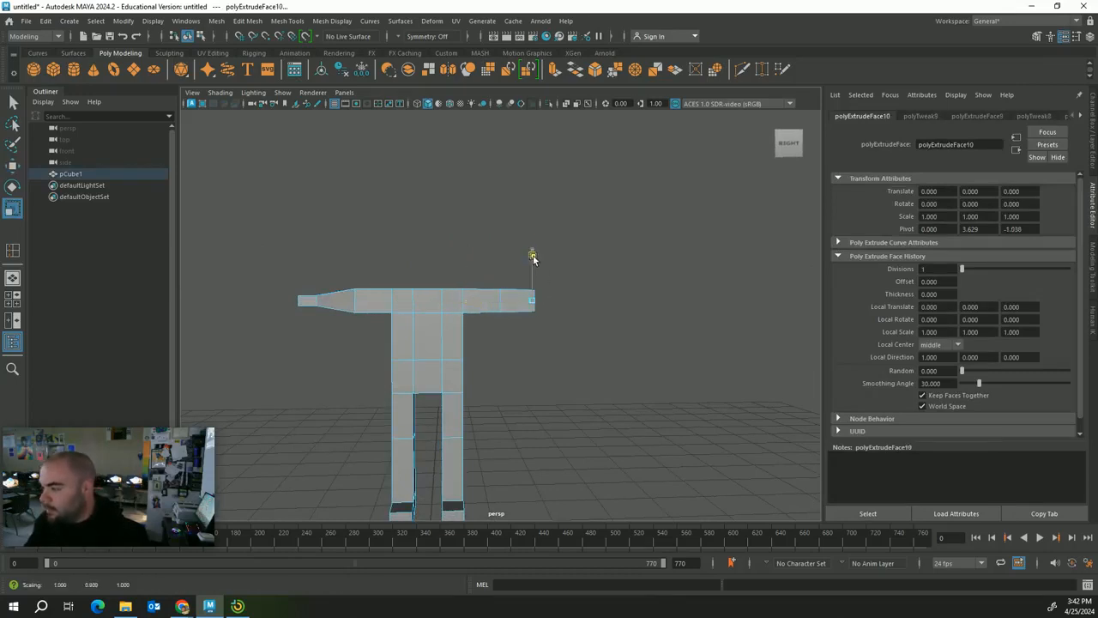
left_click_drag(581, 331, 478, 329, "alt")
key("w")
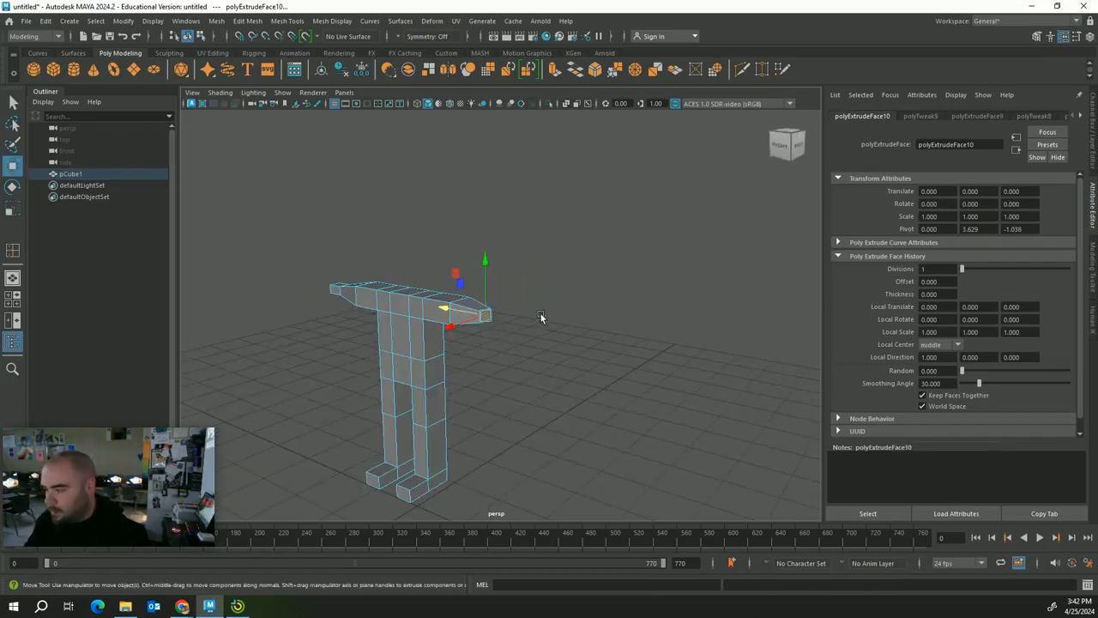
left_click_drag(542, 317, 604, 300, "alt")
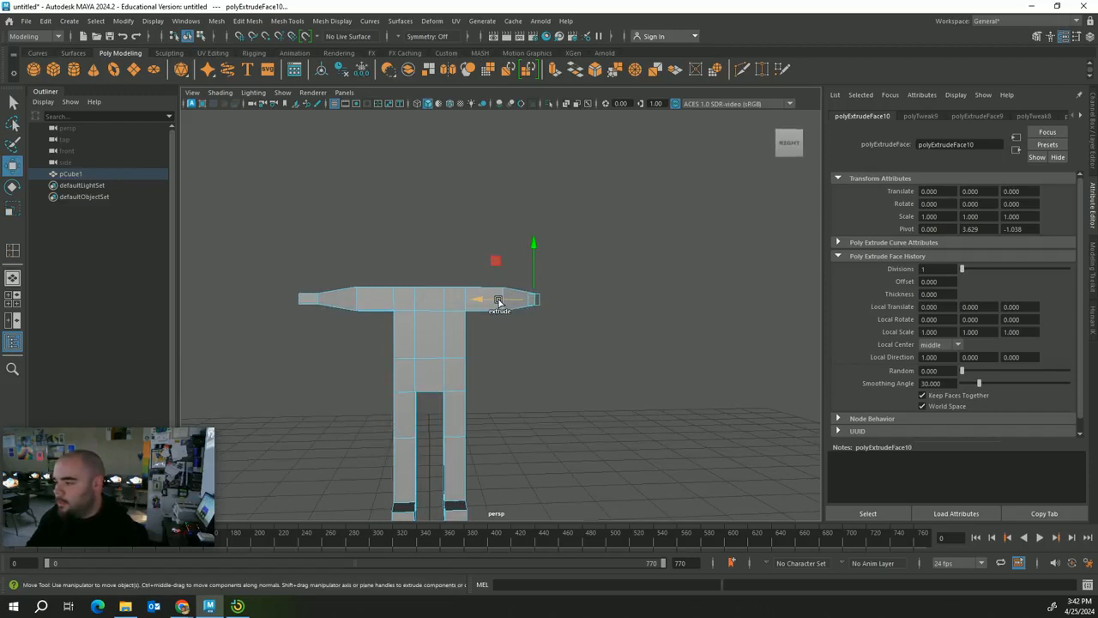
left_click_drag(499, 300, 520, 304, "shift")
left_click(558, 376)
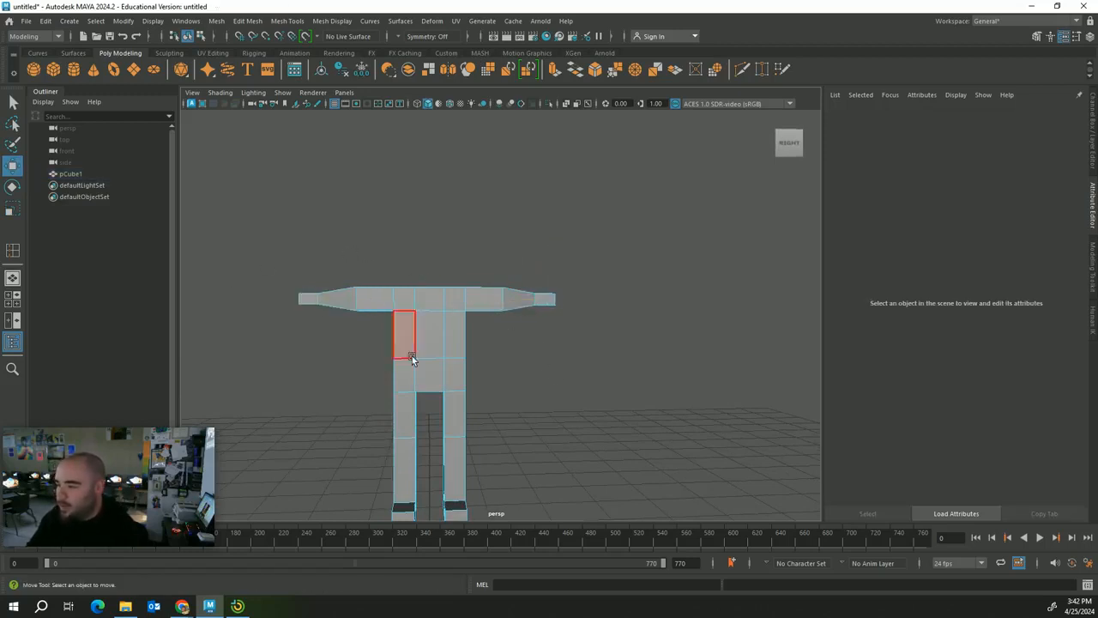
Extrude the middle face on top of the torso in place and scale it slightly inward as the neck base.
left_click_drag(391, 334, 391, 417, "alt")
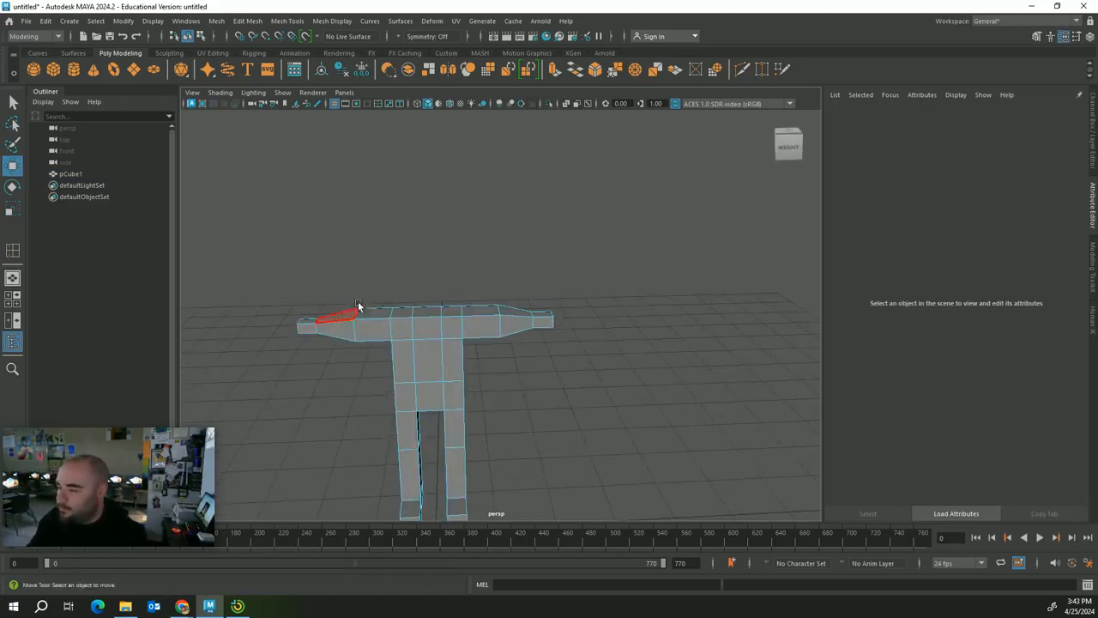
middle_click_drag(474, 391, 475, 314, "alt")
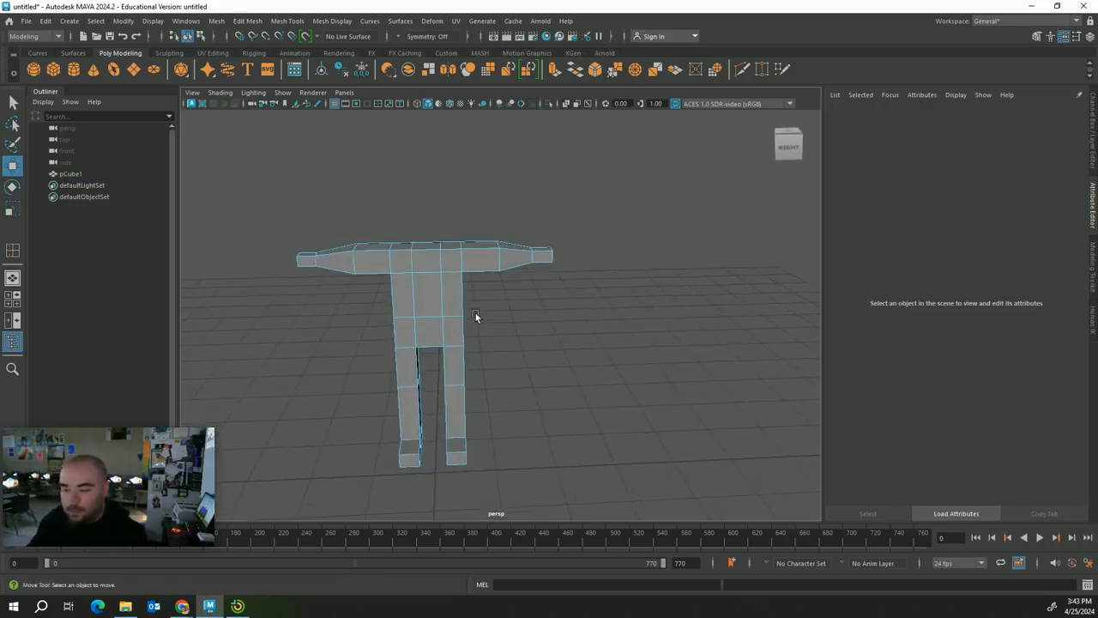
left_click(422, 253)
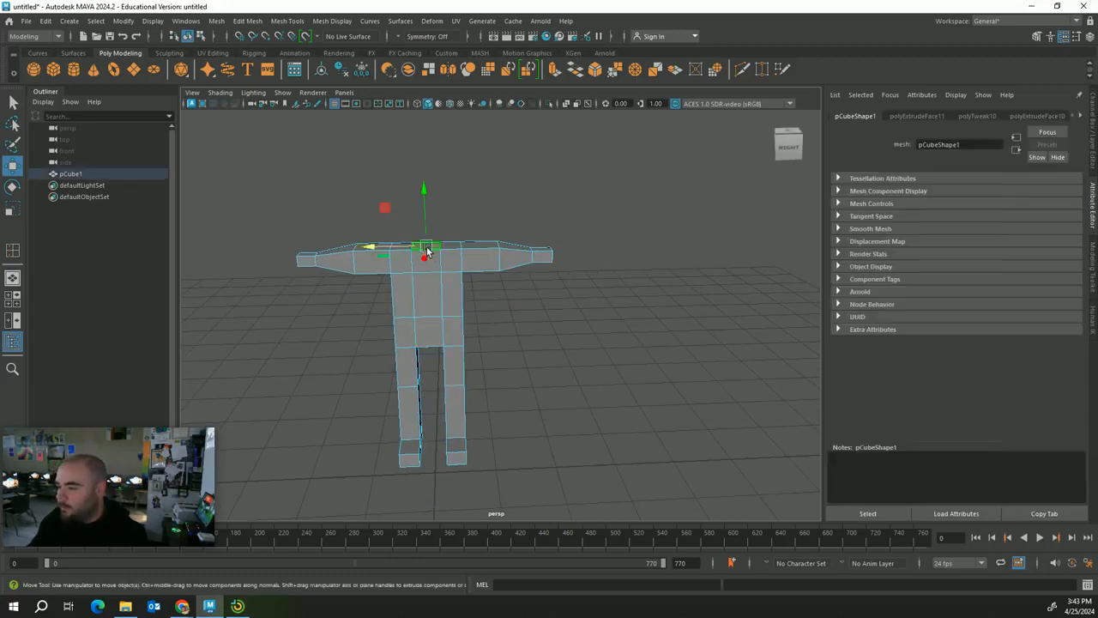
left_click_drag(422, 253, 510, 420, "alt")
scroll(510, 421, "up", 6)
middle_click_drag(410, 310, 461, 332, "alt")
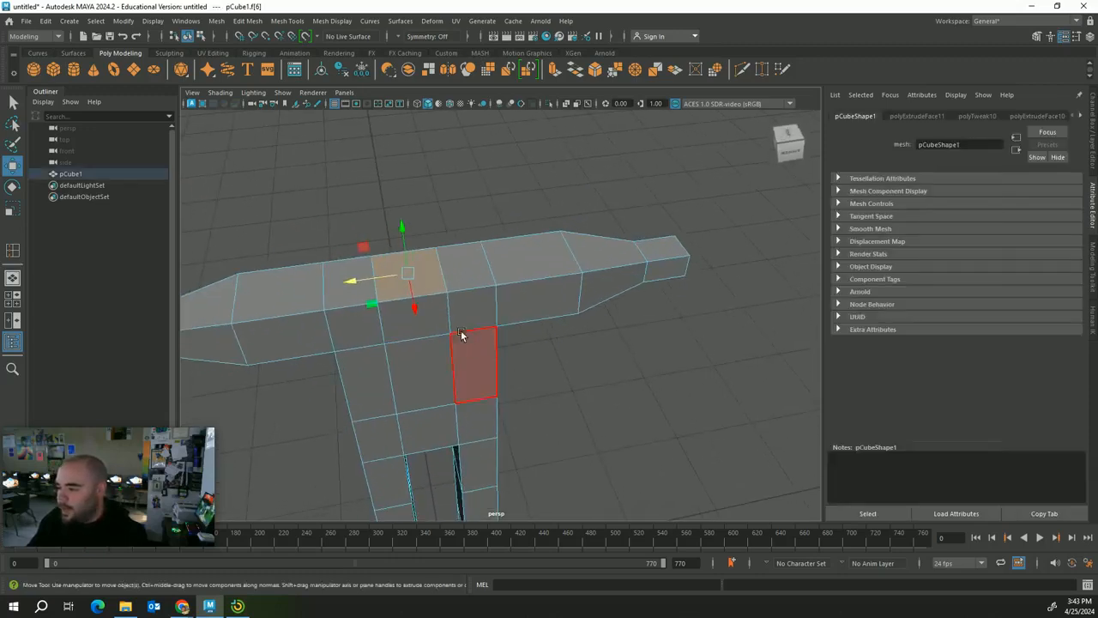
mouse_move(475, 309)
left_mouse_down("alt")
mouse_move(468, 301)
mouse_move(474, 312)
left_mouse_up("alt")
key("r")
left_click_drag(585, 370, 525, 361, "alt")
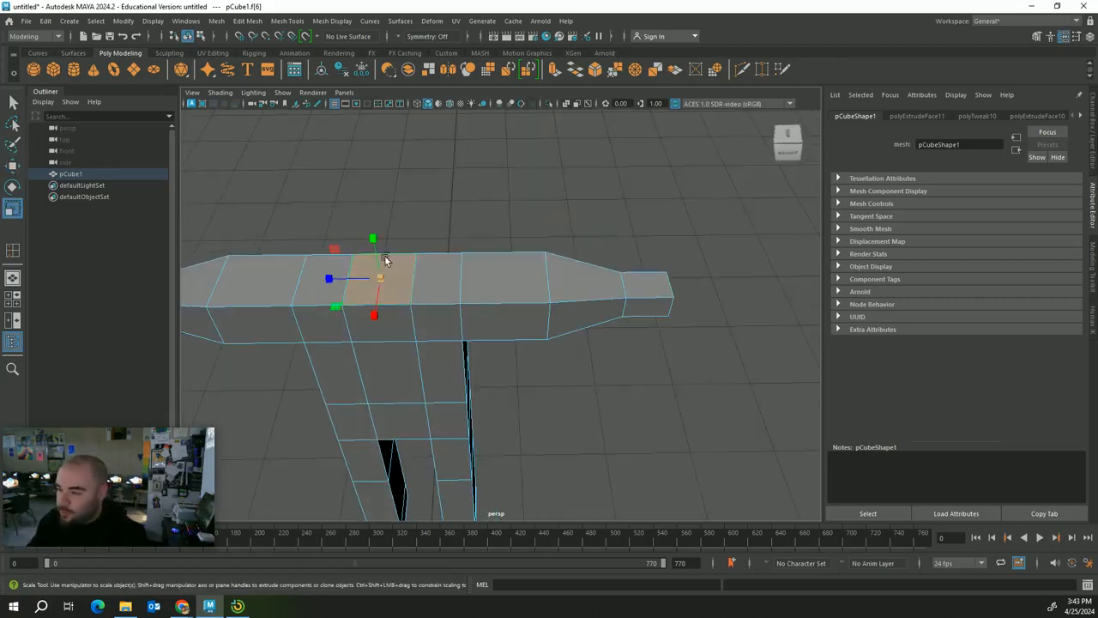
left_click_drag(381, 279, 429, 272)
Extrude the inset top face upward about 0.25 units to form the neck.
middle_click_drag(441, 305, 445, 373, "alt")
left_click_drag(445, 373, 402, 314, "alt")
key("w")
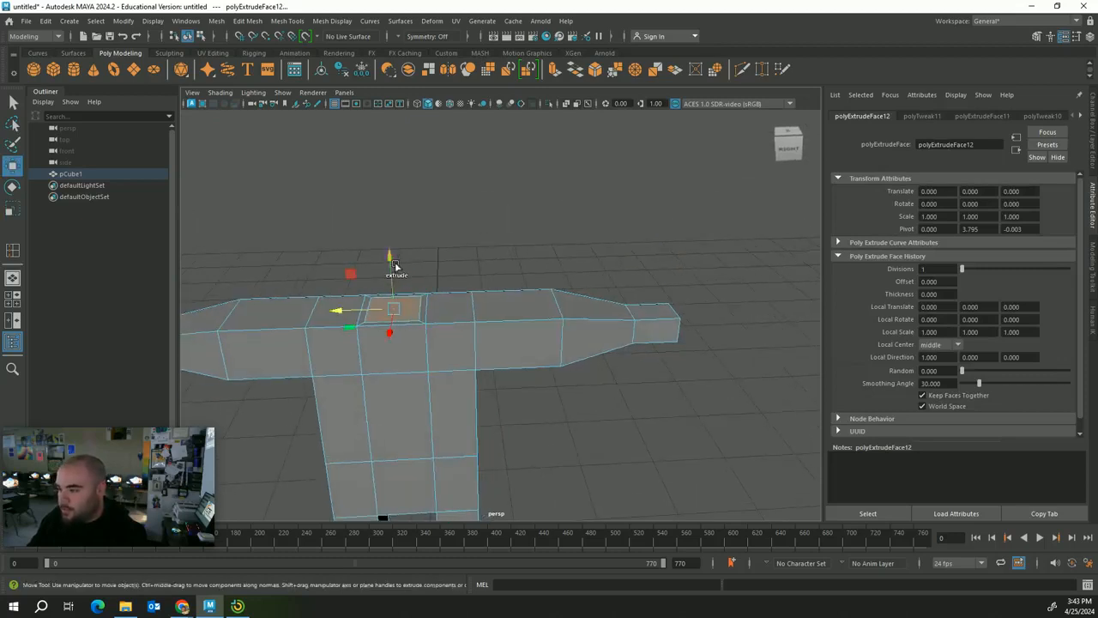
left_click_drag(389, 263, 391, 225)
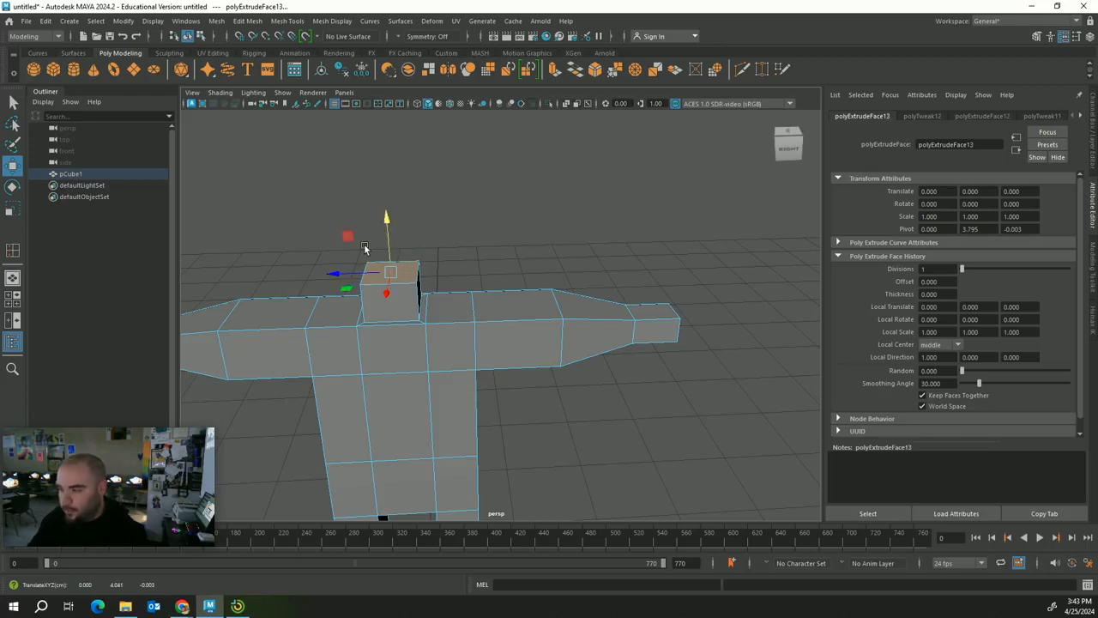
Extrude the neck's top face outward to widen it, and extrude the widened face upward into a blocky head.
key("r")
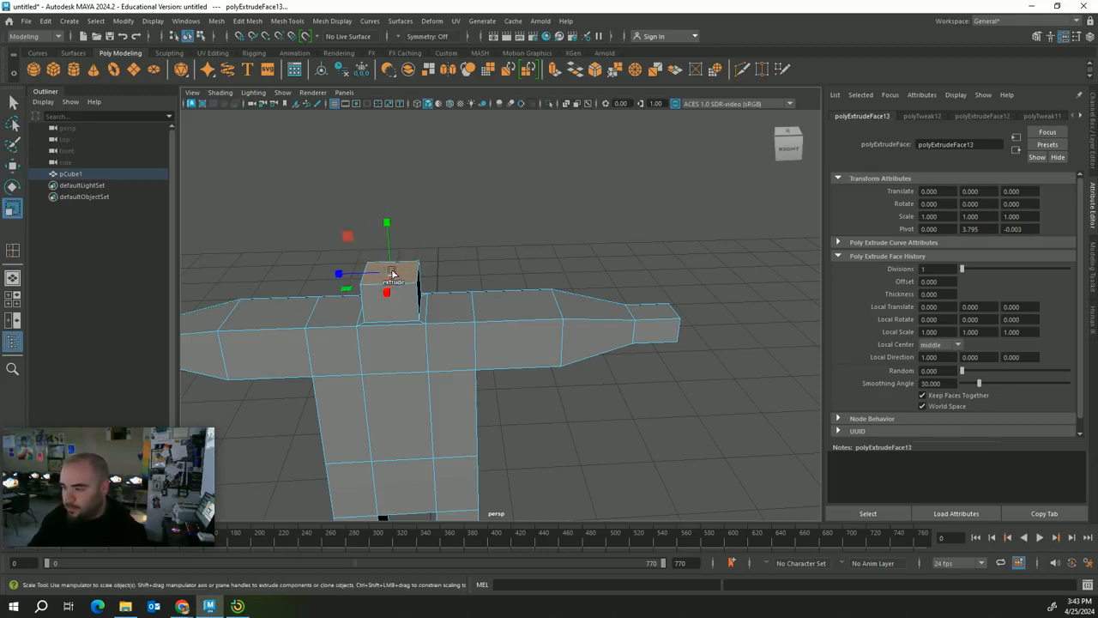
left_click_drag(392, 273, 434, 283)
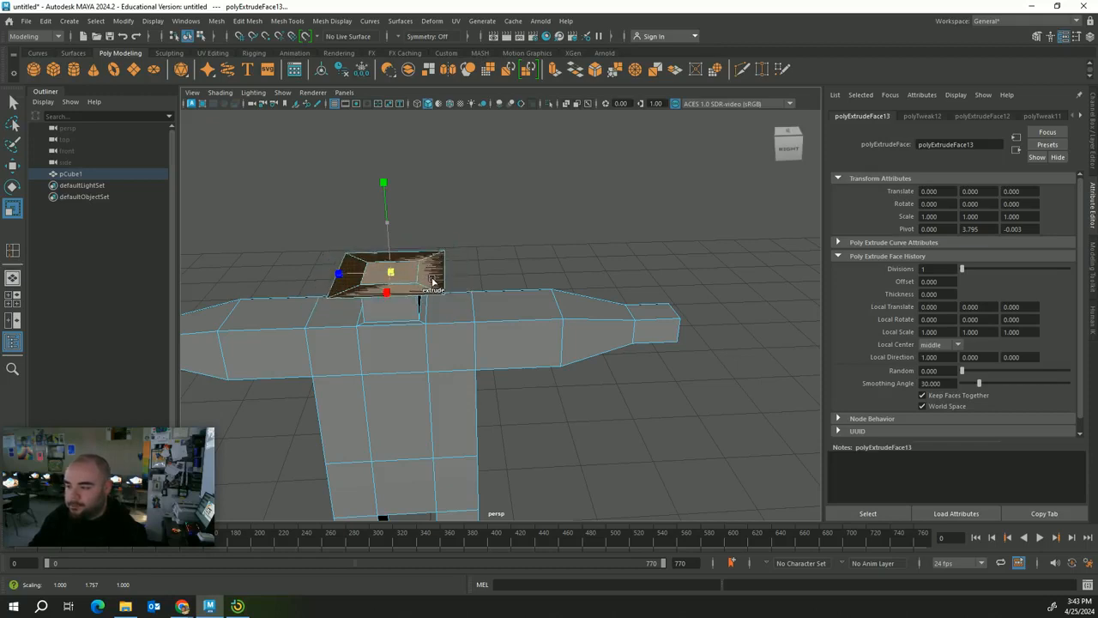
key("w")
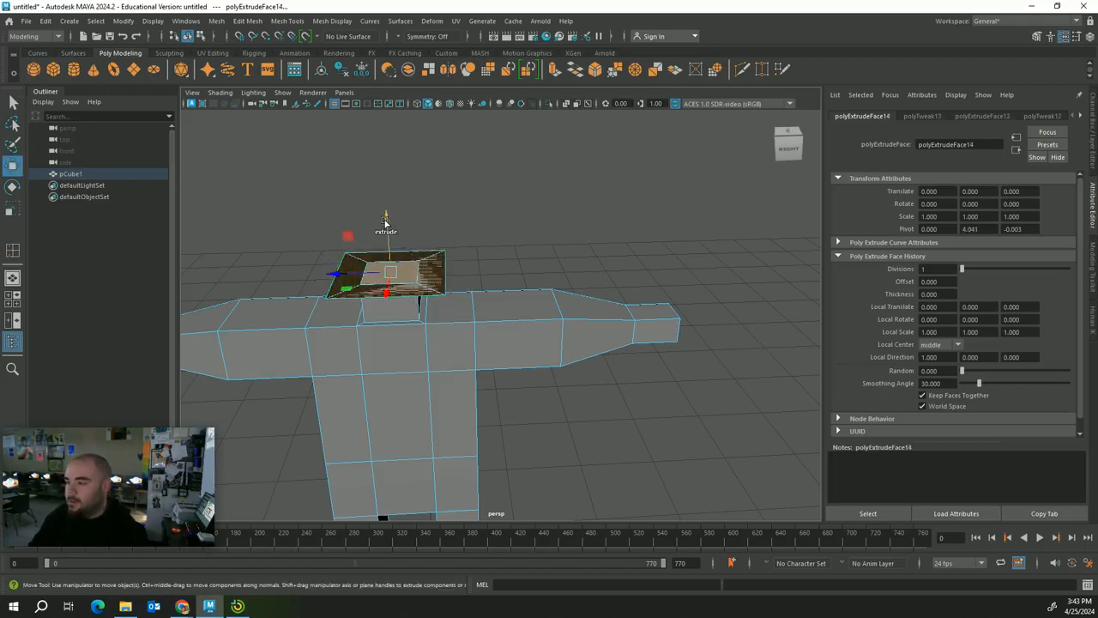
left_click_drag(385, 222, 379, 112)
left_click(549, 408)
scroll(546, 404, "down", 4)
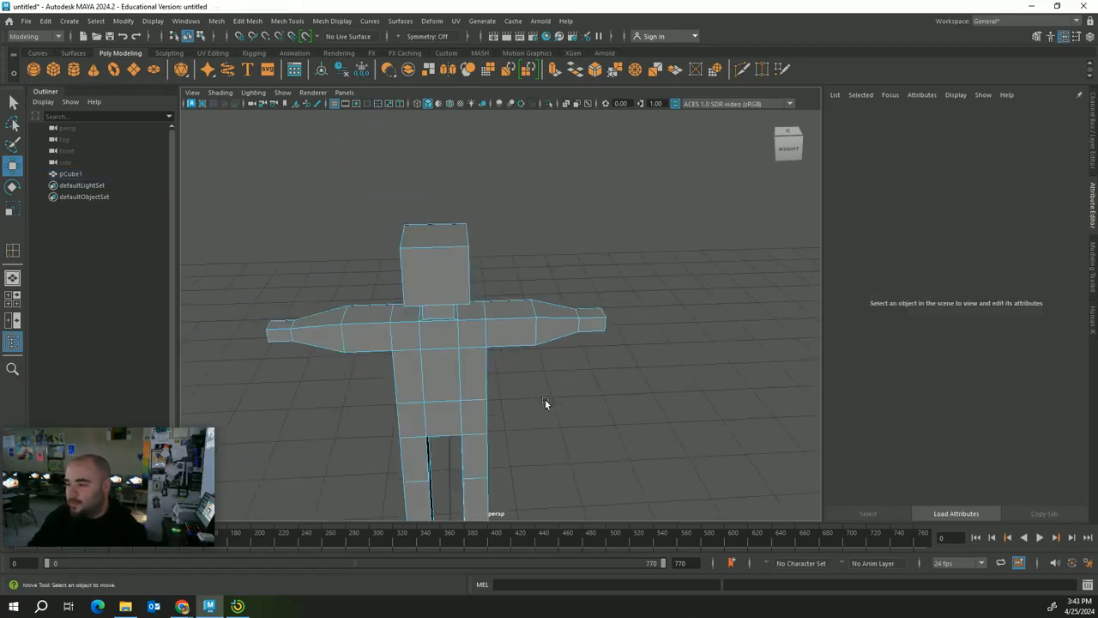
Display the character with smooth mesh preview.
left_click_drag(545, 399, 530, 360, "alt")
left_click_drag(583, 421, 542, 348, "alt")
key("3")
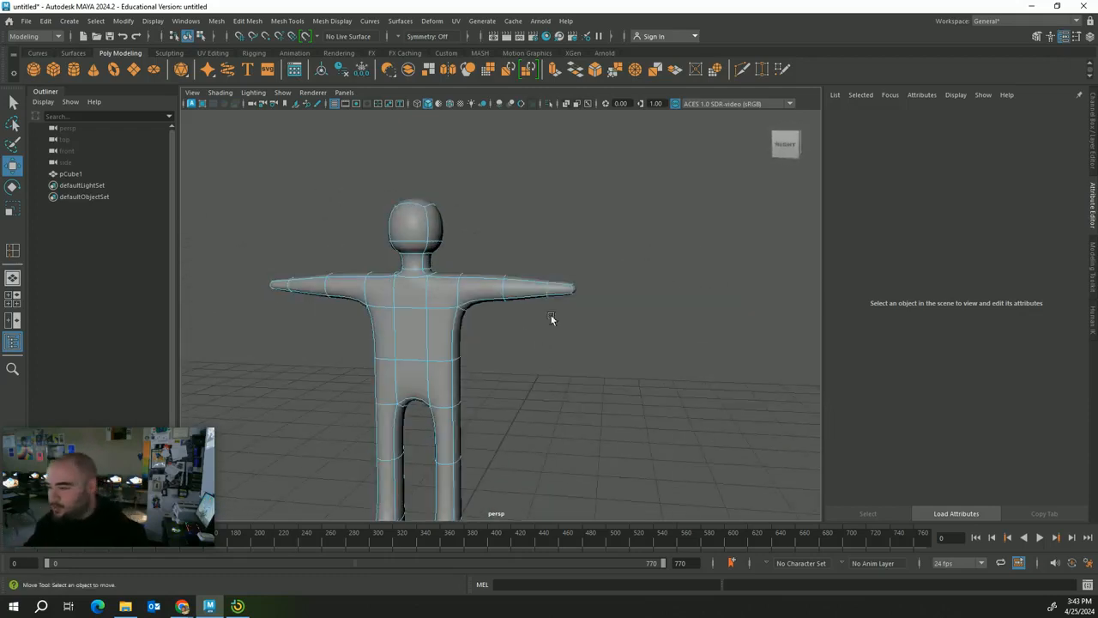
Select the middle face of the upper chest and pull it slightly forward.
right_click_drag(440, 329, 438, 310)
left_click_drag(551, 361, 338, 320, "alt")
left_click(383, 323)
left_click(378, 283)
left_click_drag(354, 284, 351, 285)
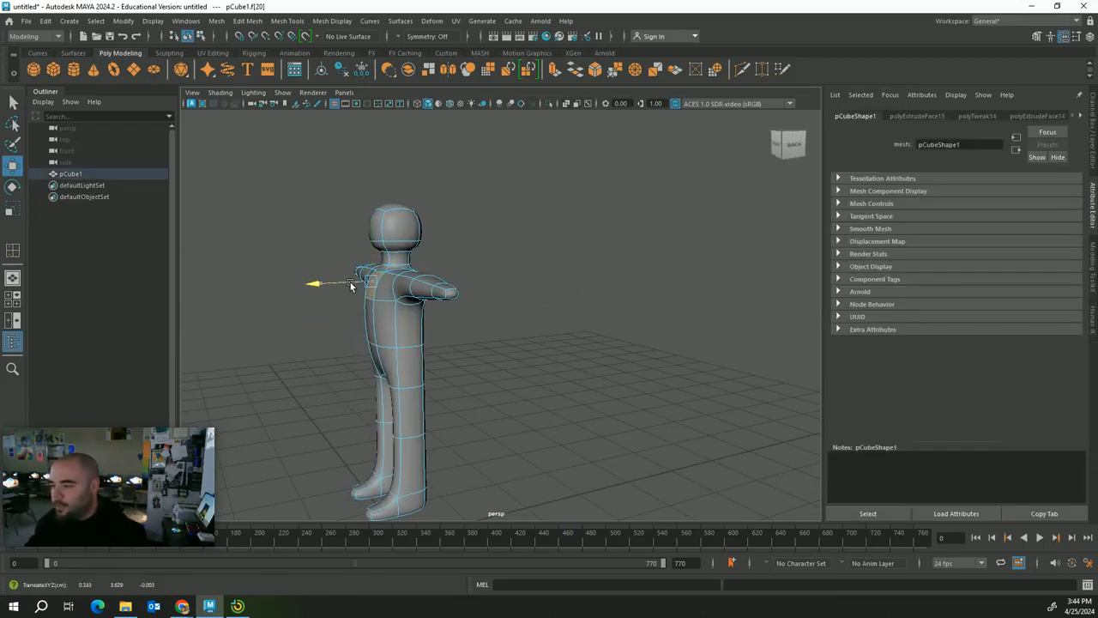
left_click(442, 342)
Select the top face of the head and move it up slightly.
left_click_drag(477, 340, 566, 342, "alt")
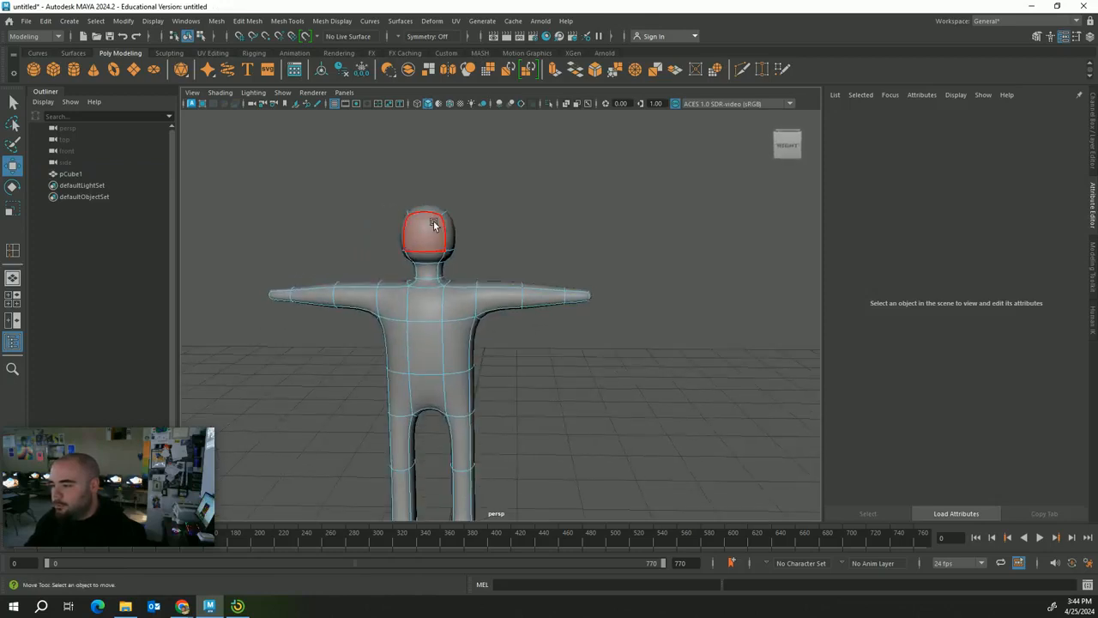
left_click(434, 210)
left_click(436, 208)
left_click_drag(428, 172, 428, 169)
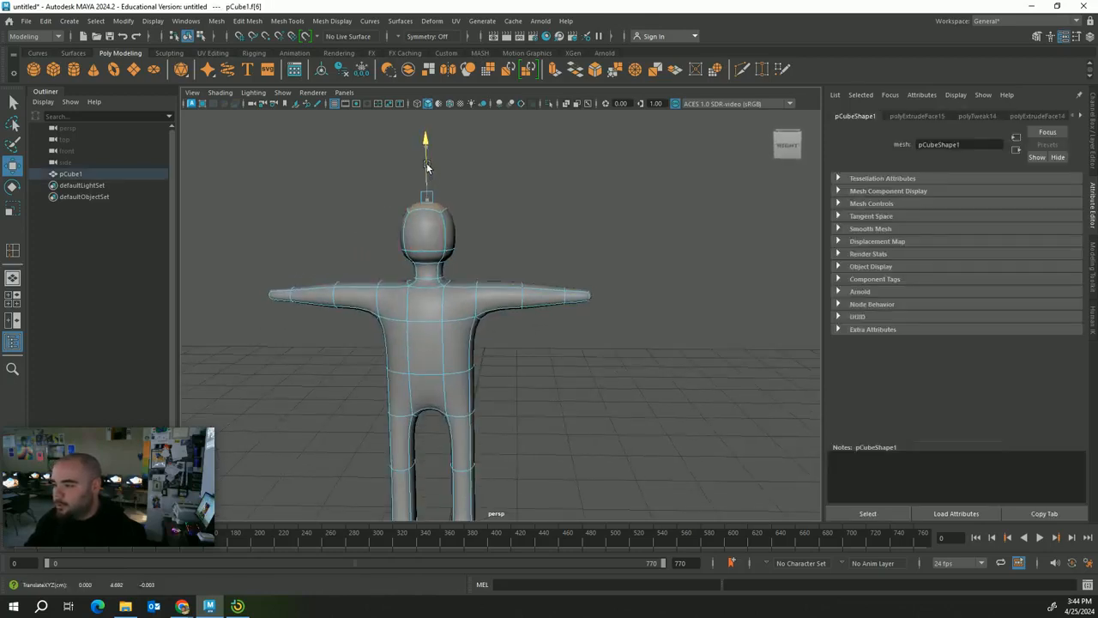
left_click(423, 268)
mouse_move(423, 273)
left_mouse_down("alt")
mouse_move(369, 264)
mouse_move(438, 257)
left_mouse_up("alt")
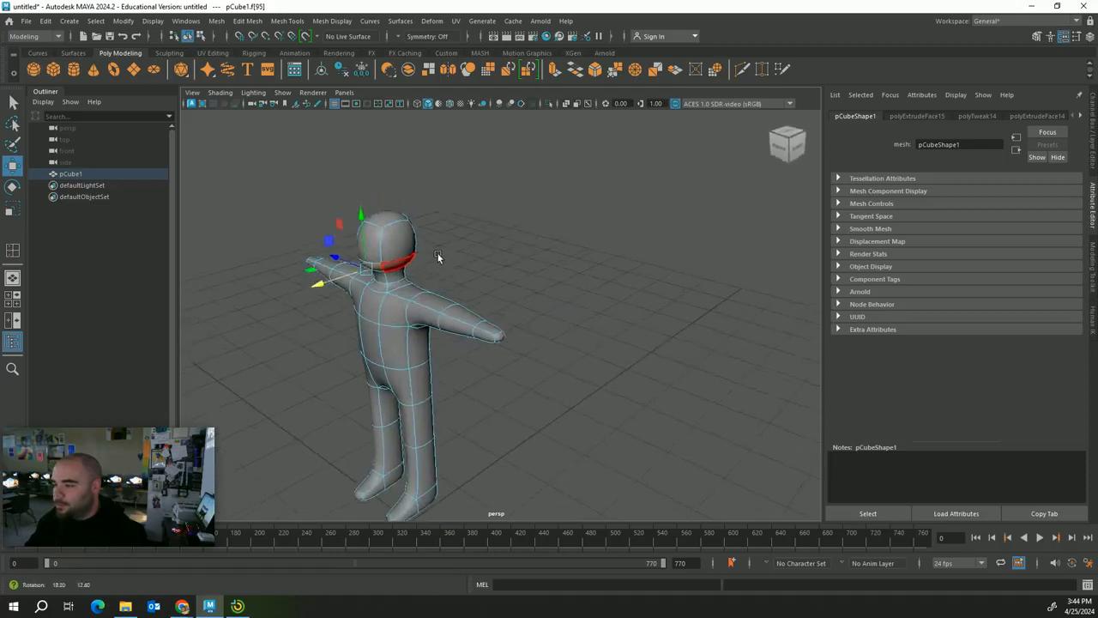
left_click(408, 247)
left_click(496, 266)
scroll(534, 393, "up", 4)
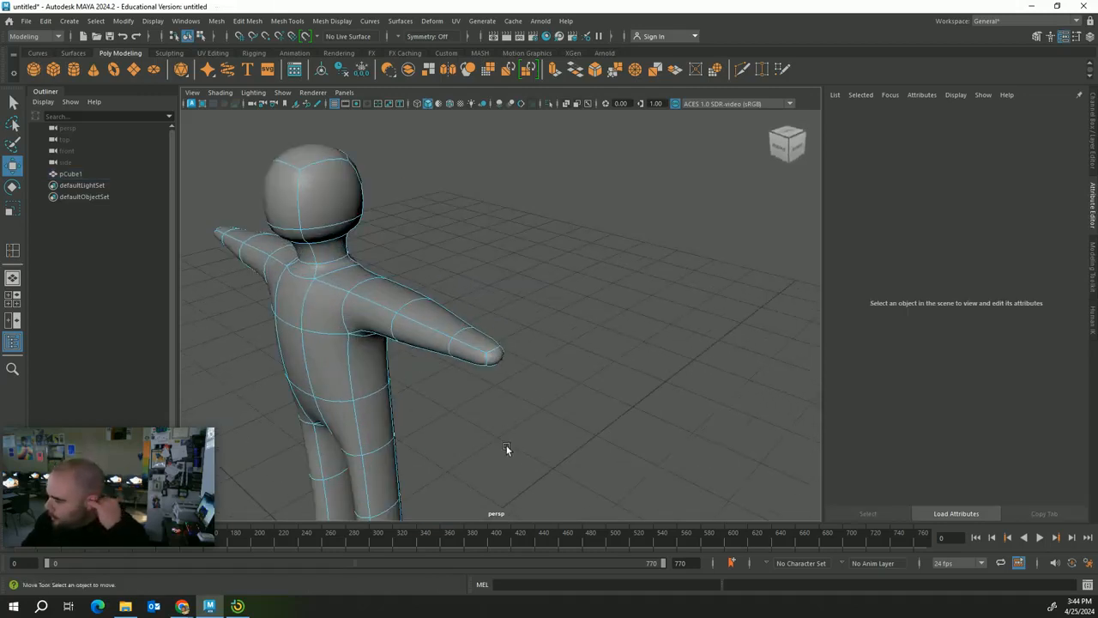
scroll(508, 438, "down", 4)
Select the ring of faces around the hips and move it down slightly to lengthen the torso.
middle_click_drag(509, 426, 533, 314, "alt")
left_click_drag(468, 426, 516, 391, "alt")
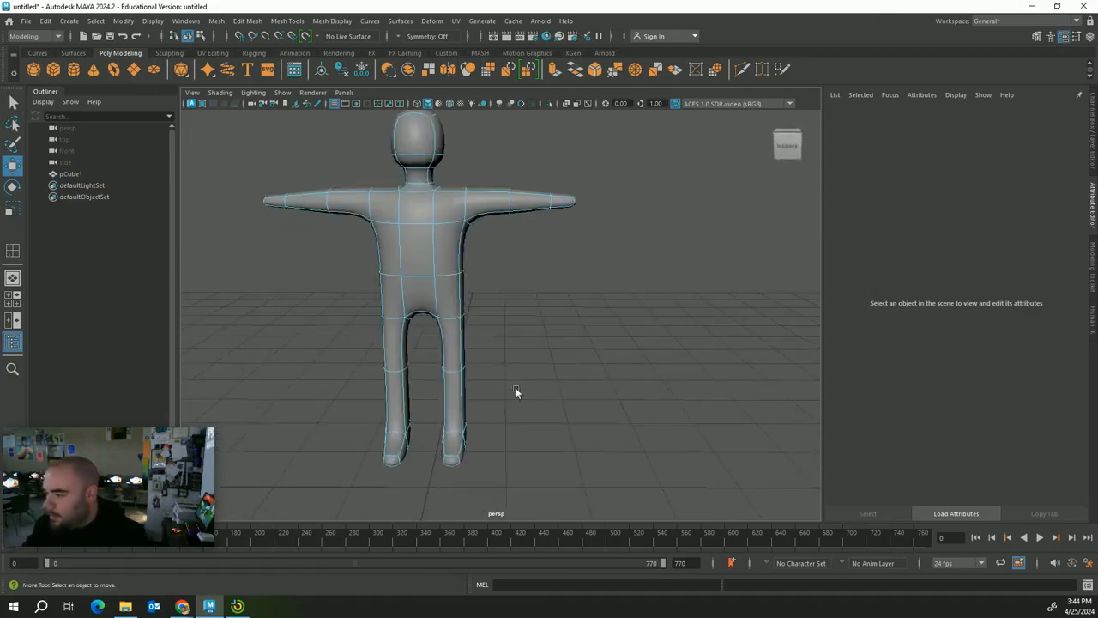
left_click_drag(458, 295, 459, 296)
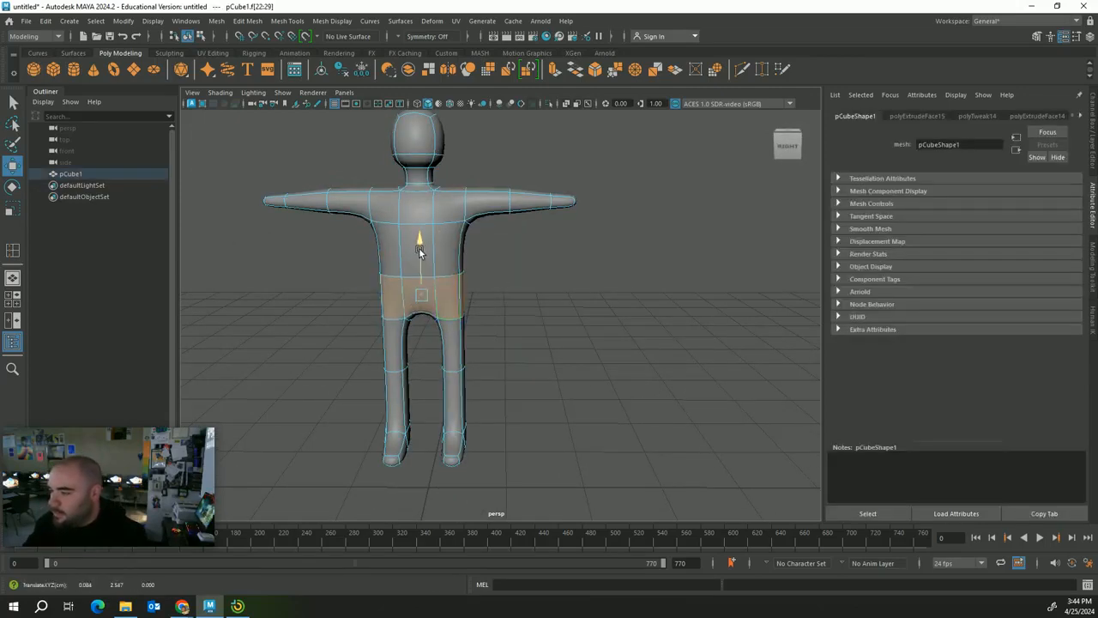
left_click_drag(418, 247, 418, 264)
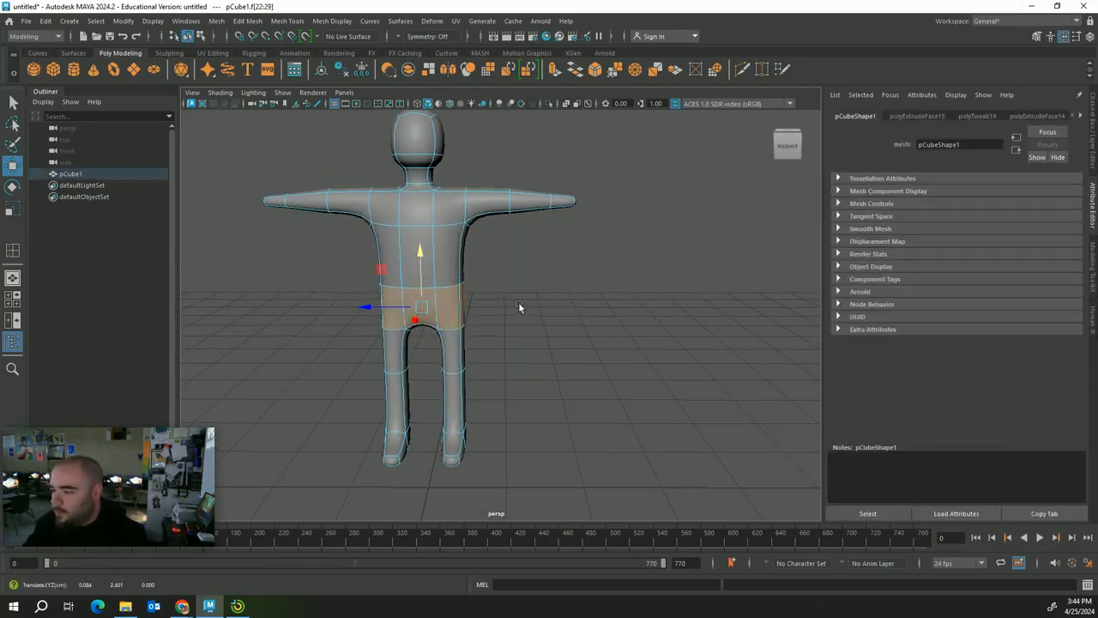
Switch to object mode and move the whole character down so its feet rest on the grid.
left_click(518, 306)
left_click_drag(658, 350, 648, 325, "alt")
left_click_drag(527, 348, 509, 548, "alt")
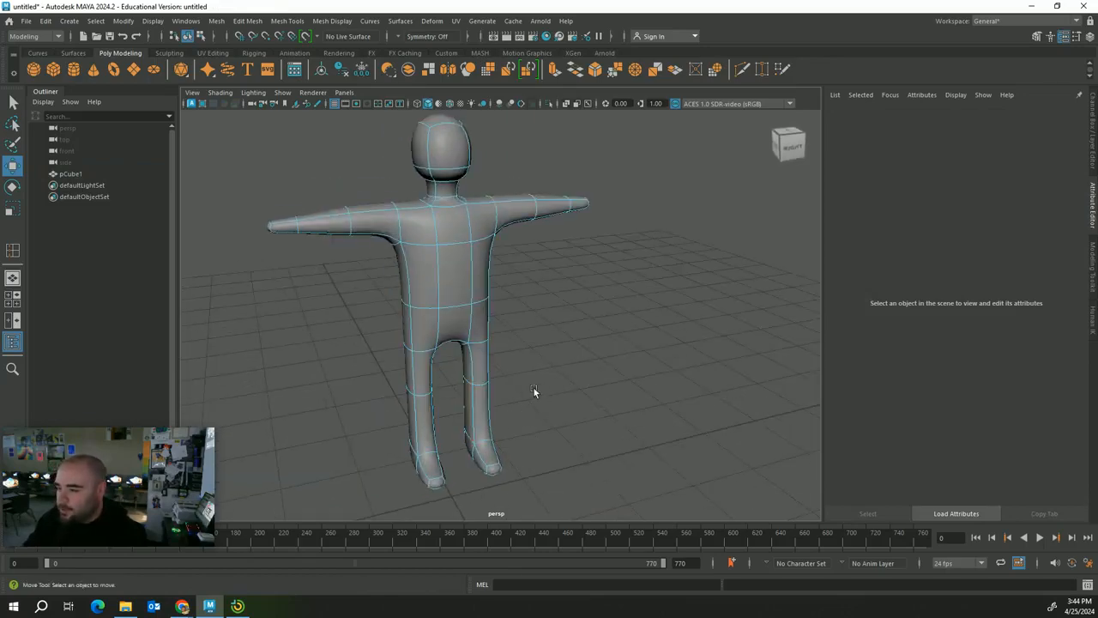
left_click_drag(534, 390, 497, 371, "alt")
right_click_drag(450, 253, 469, 218)
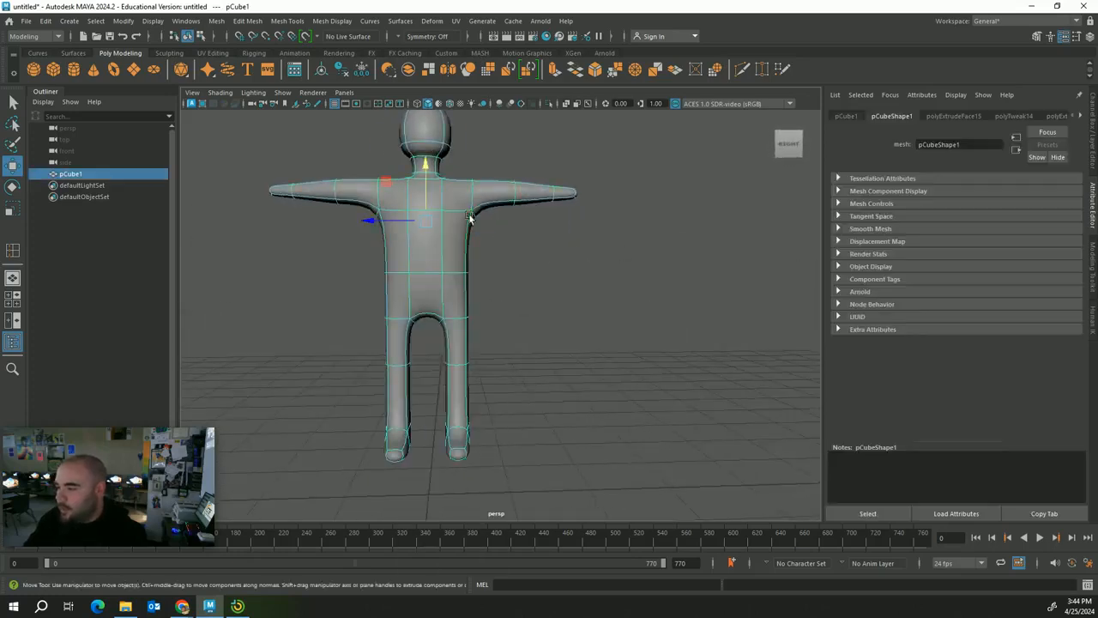
left_click_drag(429, 175, 428, 231)
middle_click_drag(605, 377, 596, 241, "alt")
left_click_drag(596, 236, 570, 262, "alt")
middle_click_drag(561, 262, 555, 393, "alt")
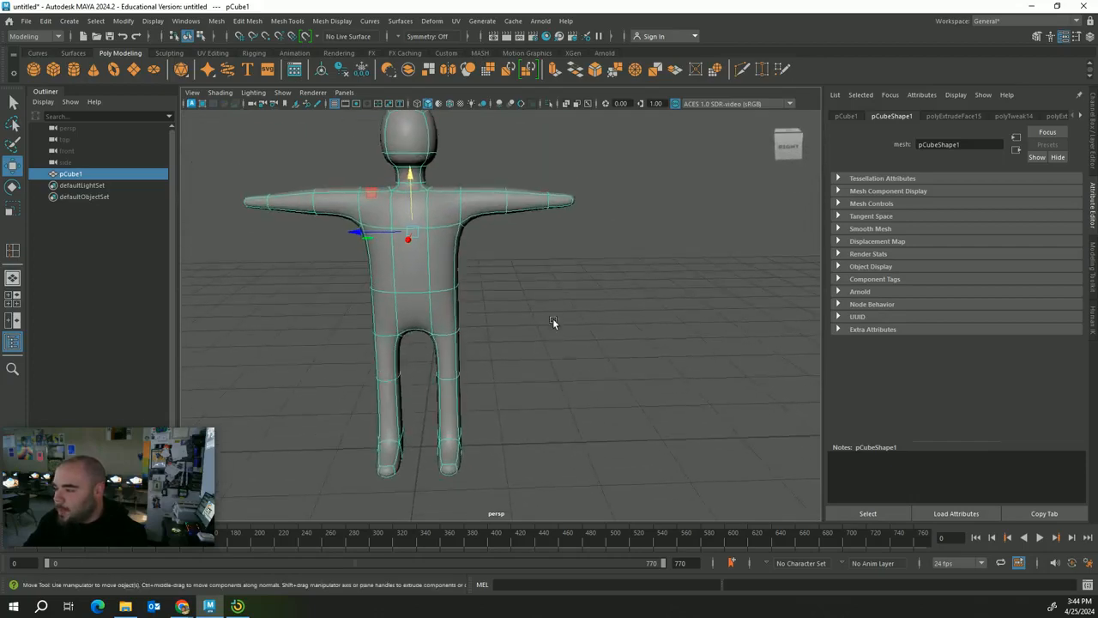
Insert an edge loop around the character's right arm near its tip to mark off the hand.
scroll(554, 323, "up", 4)
left_click_drag(553, 323, 454, 341, "alt")
left_click_drag(438, 272, 566, 258, "alt")
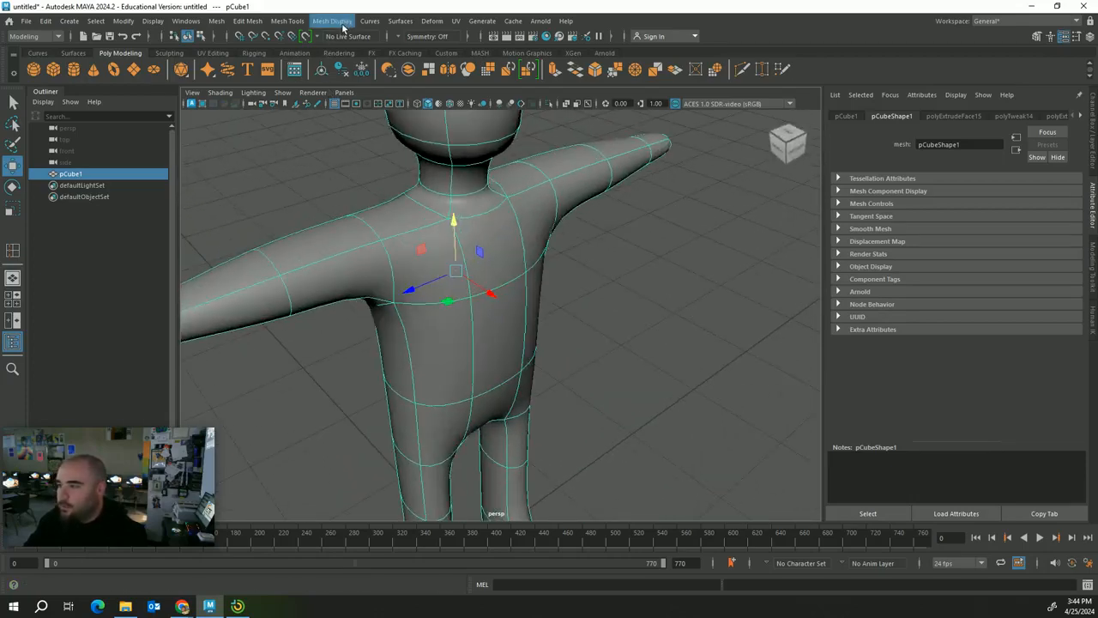
left_click(288, 22)
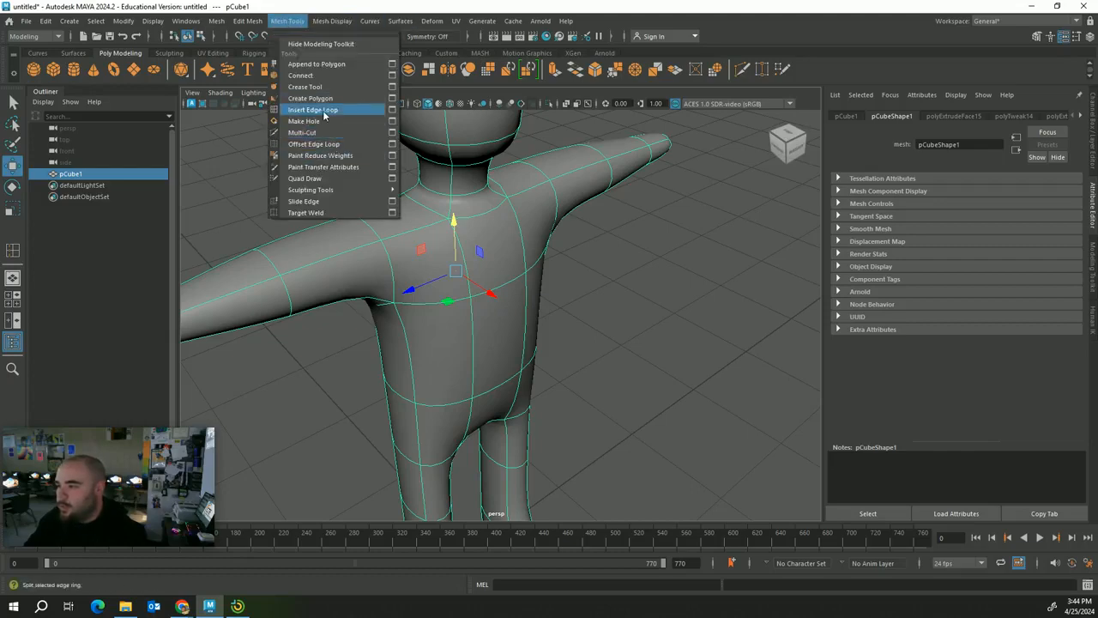
left_click(314, 110)
left_click_drag(338, 342, 338, 285, "alt")
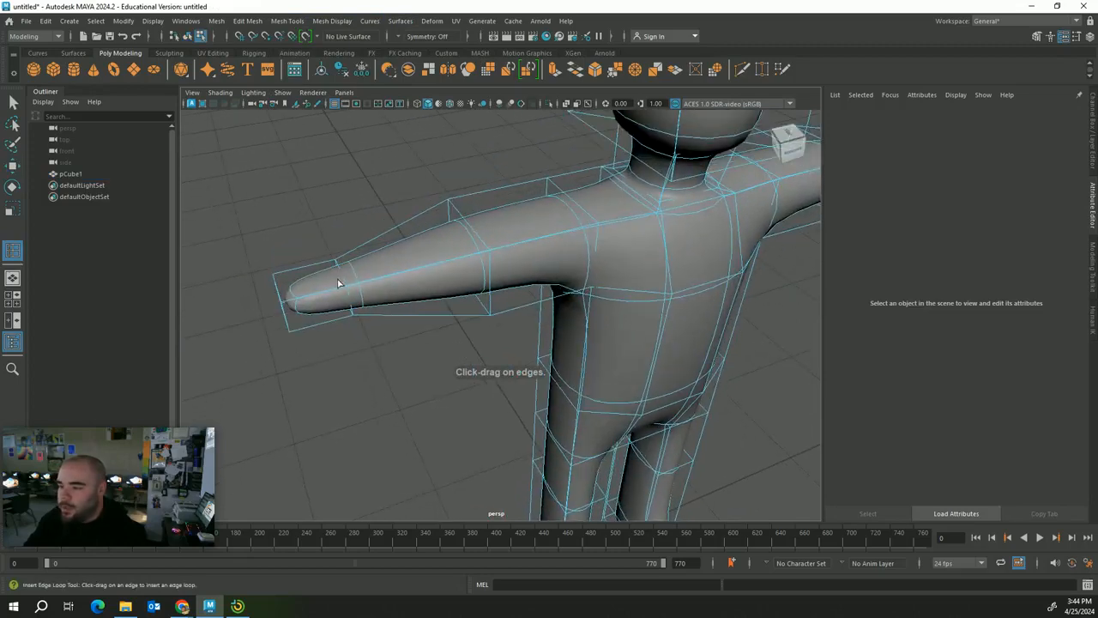
left_click(334, 292)
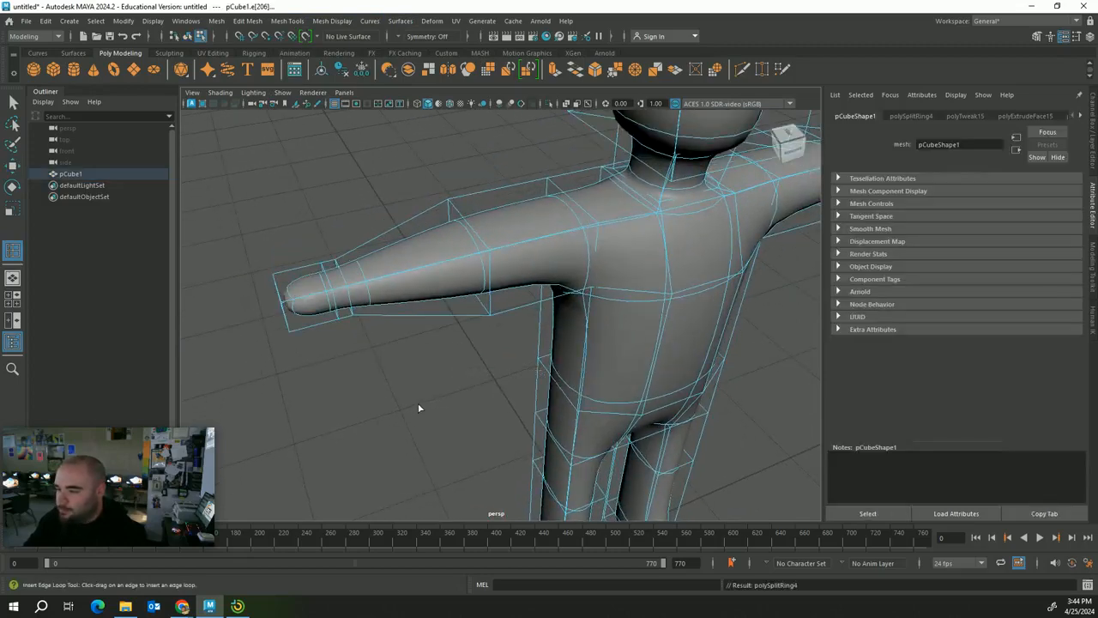
Insert two lengthwise edge loops across the end of the right arm, dividing the hand into three columns.
left_click_drag(420, 407, 533, 406, "alt")
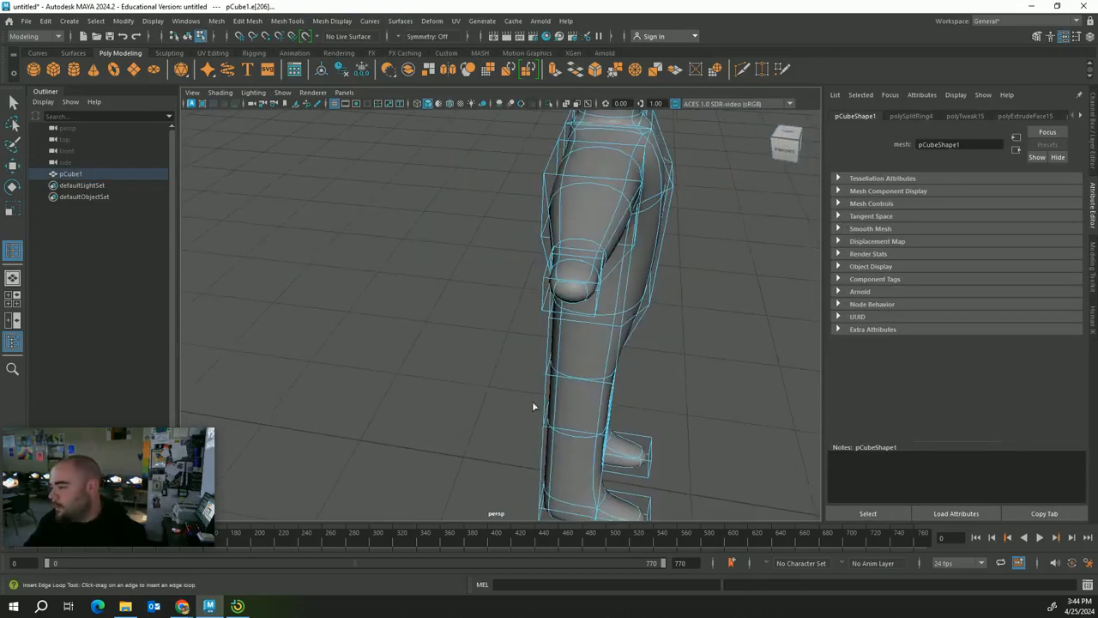
left_click_drag(583, 286, 557, 285)
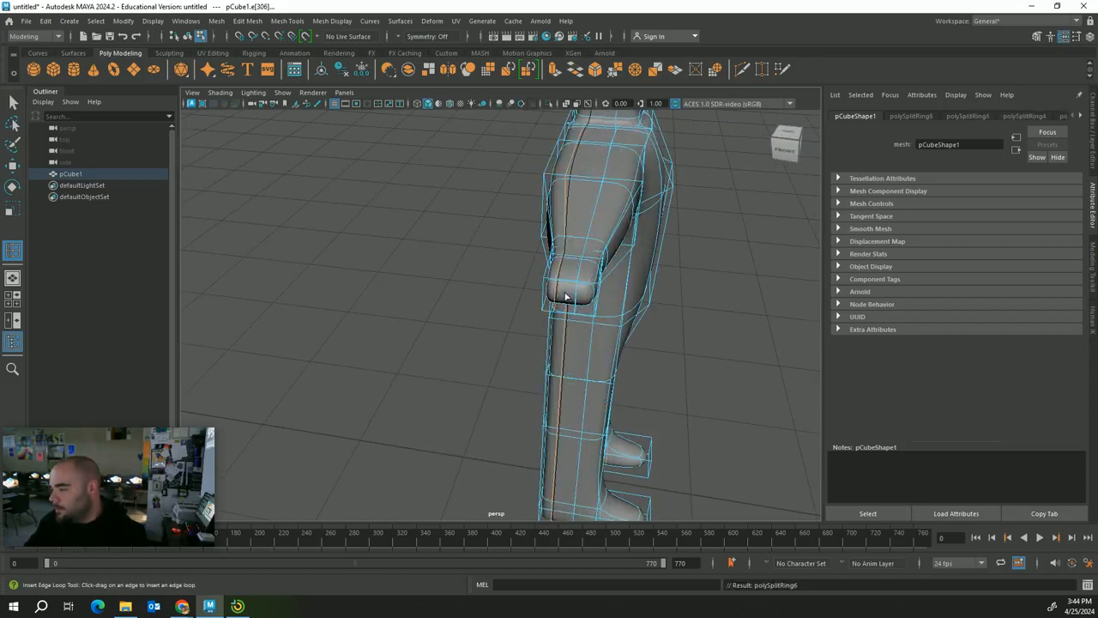
key("ctrl+z")
key("shift+z")
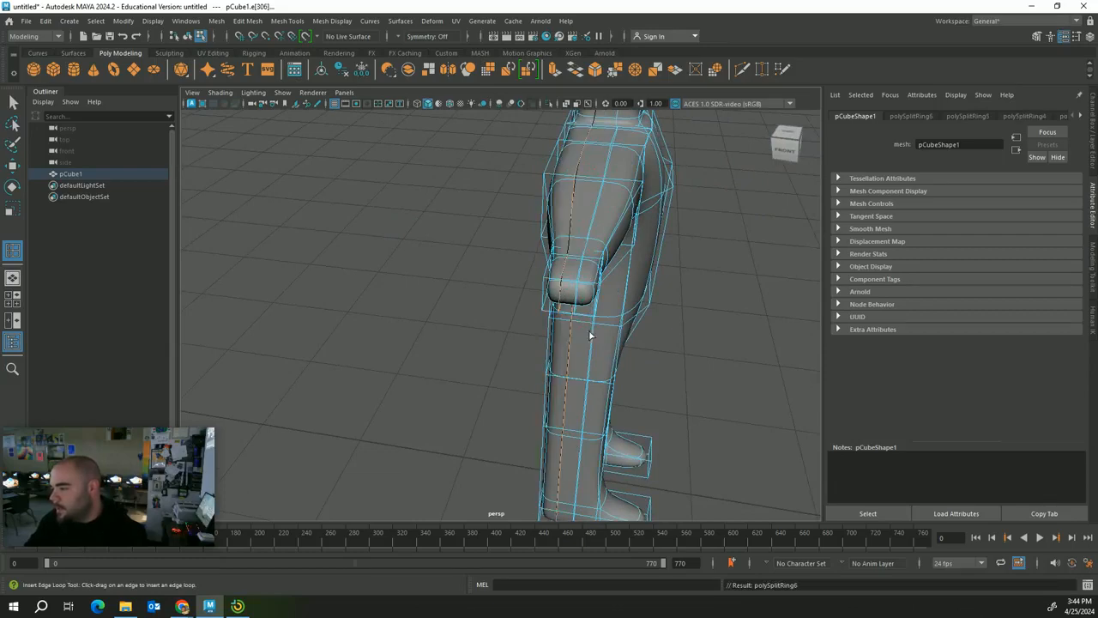
Insert an edge loop around the character's left arm near its tip to mark off the hand.
left_click_drag(618, 337, 594, 214, "alt")
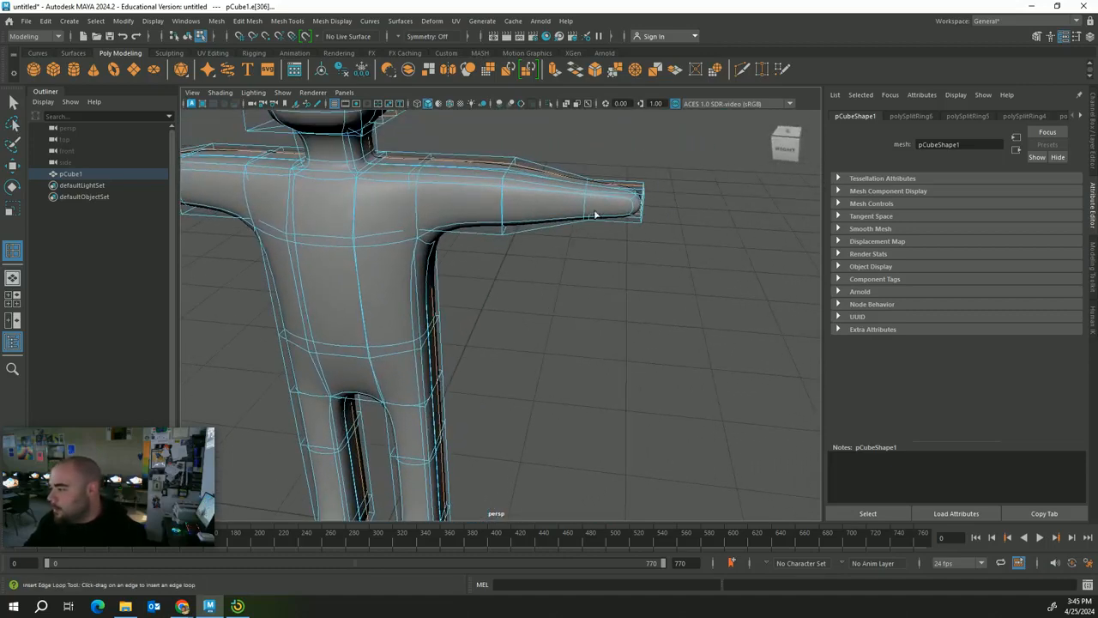
key("F8")
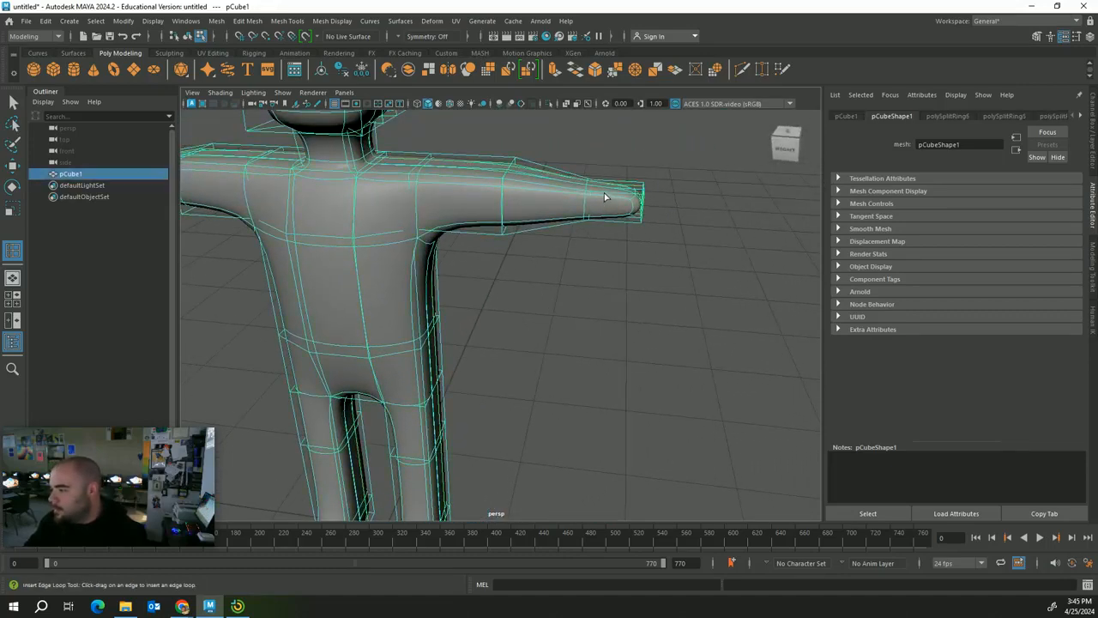
left_click(606, 196)
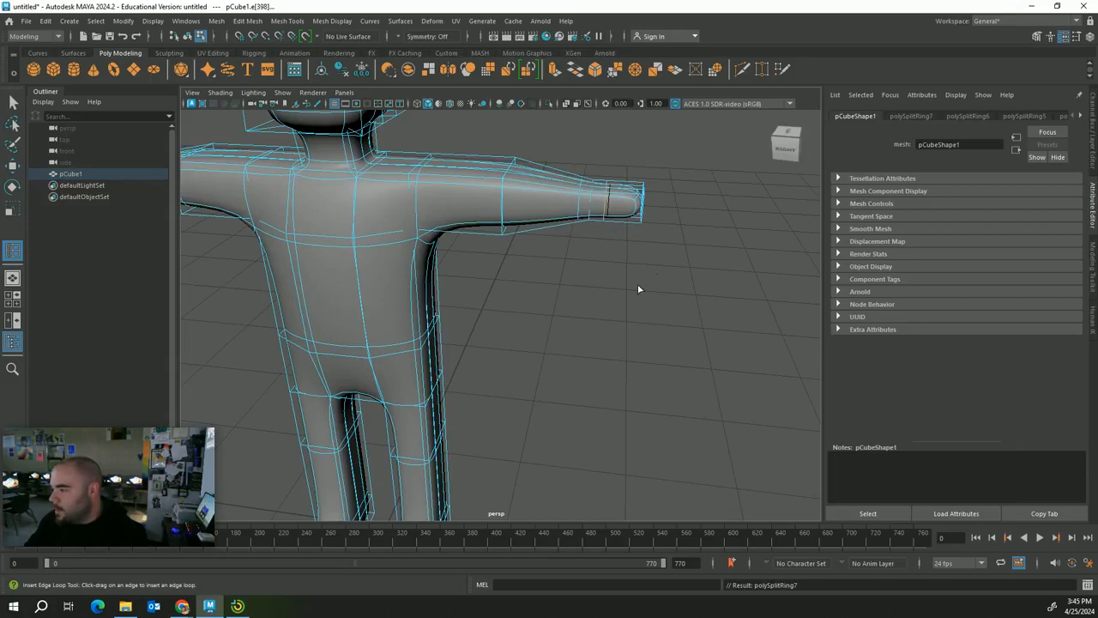
left_click(13, 102)
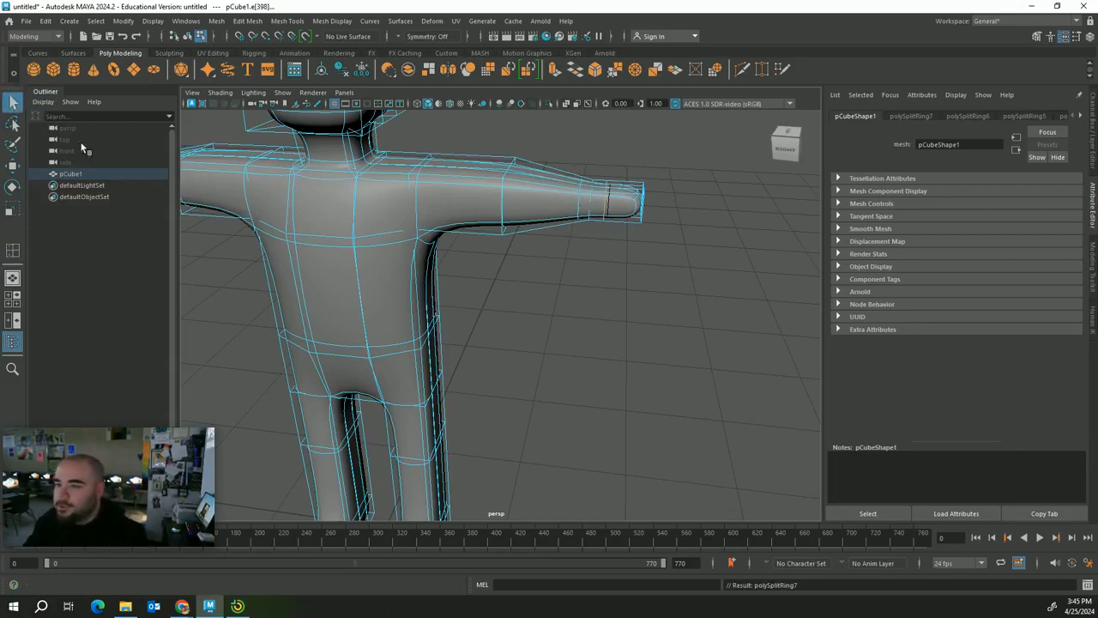
Select the front face beside the left hand, scale it down and extrude it forward into an angled thumb.
scroll(430, 307, "up", 5)
scroll(492, 232, "down", 4)
right_click_drag(545, 190, 552, 218)
left_click(594, 210)
left_click_drag(619, 237, 580, 257, "alt")
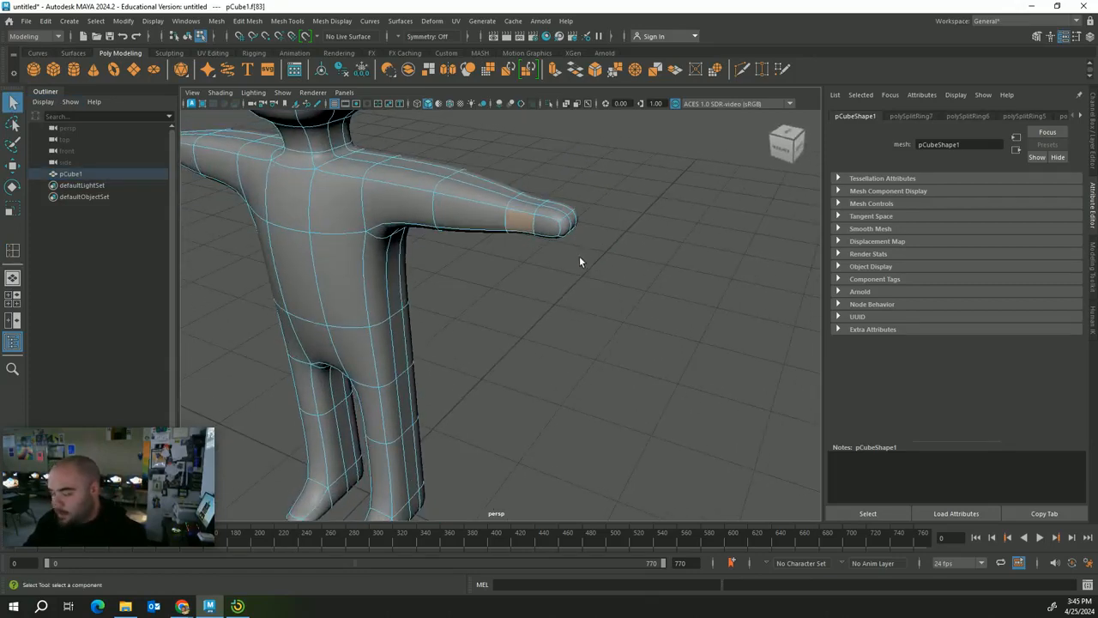
key("r")
left_click_drag(524, 226, 525, 224)
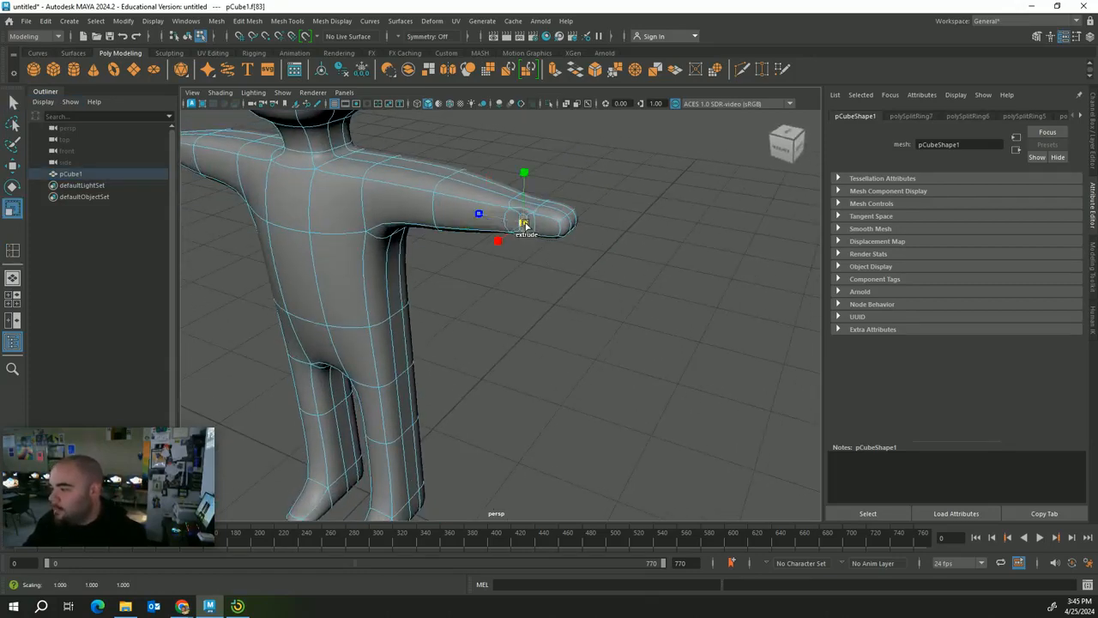
key("ctrl+e")
key("w")
left_click_drag(591, 290, 443, 284, "alt")
key("e")
left_click(503, 267)
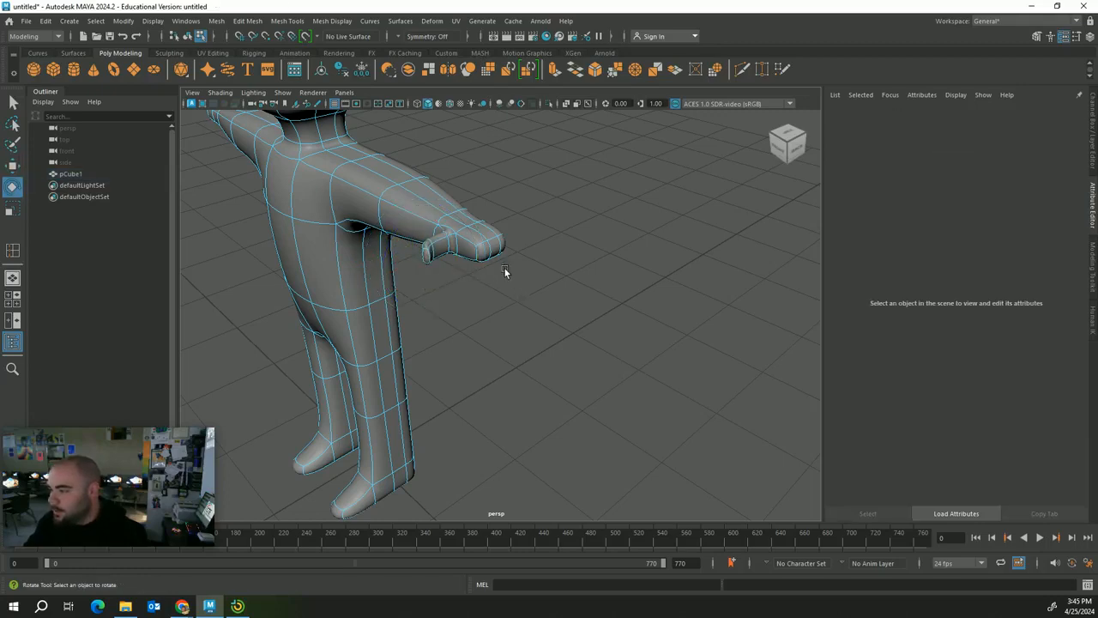
Extrude the end face of the left hand nearest the thumb into a first finger.
left_click(492, 250)
left_click_drag(520, 297, 476, 286, "alt")
key("r")
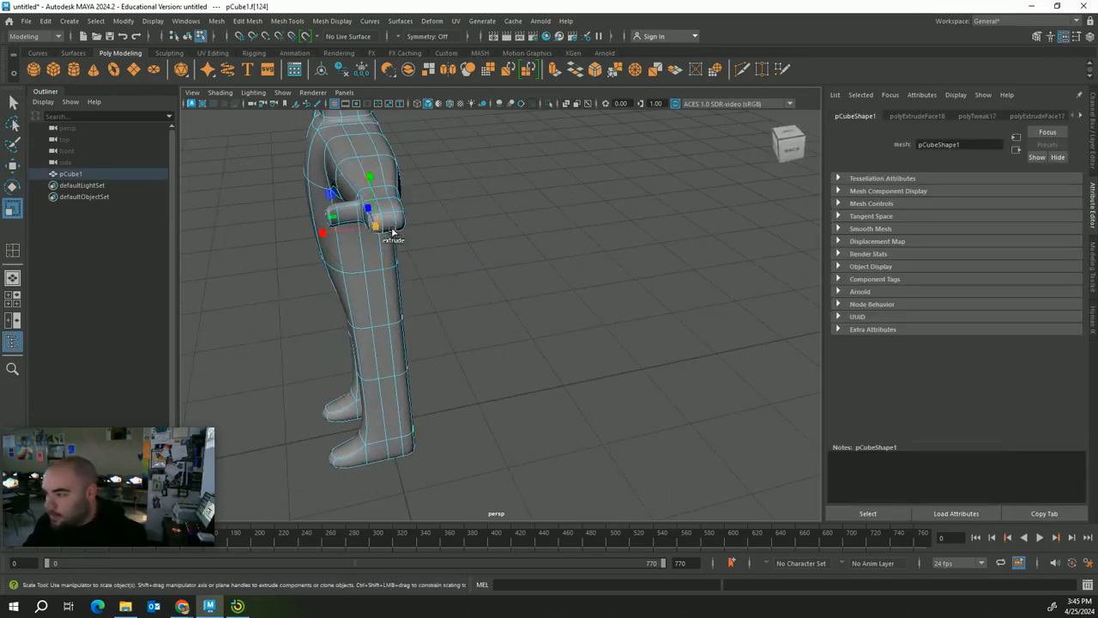
key("ctrl+e")
key("w")
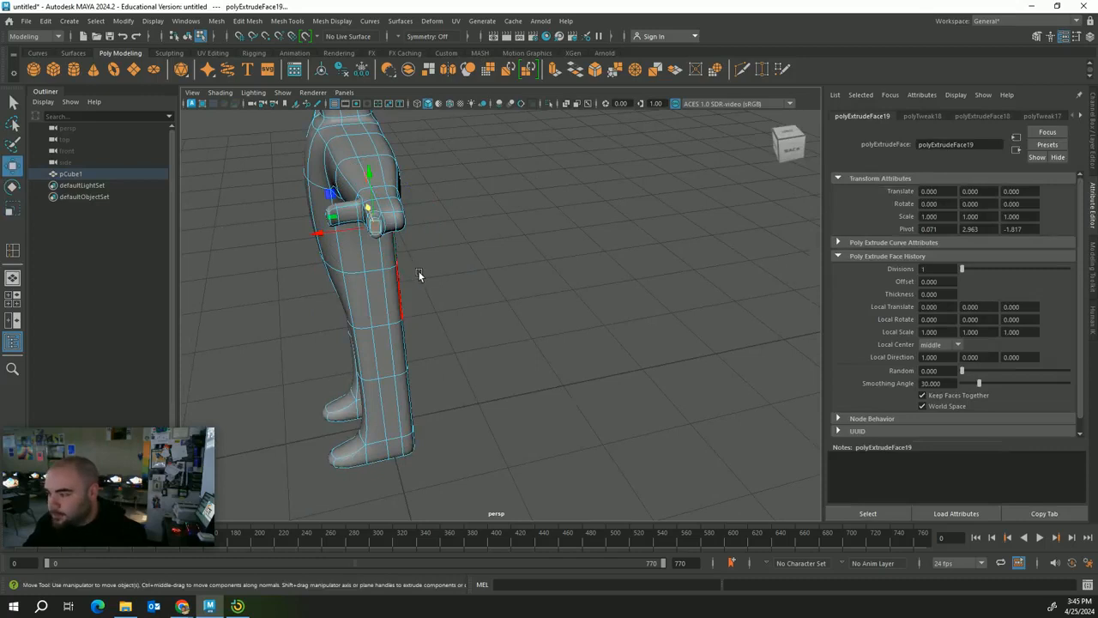
left_click_drag(419, 271, 512, 307, "alt")
key("ctrl+e")
left_click_drag(596, 335, 553, 344, "alt")
Select the middle end face of the left hand and extrude it into a narrow middle finger.
left_click(412, 311)
left_click_drag(468, 337, 438, 335, "alt")
key("r")
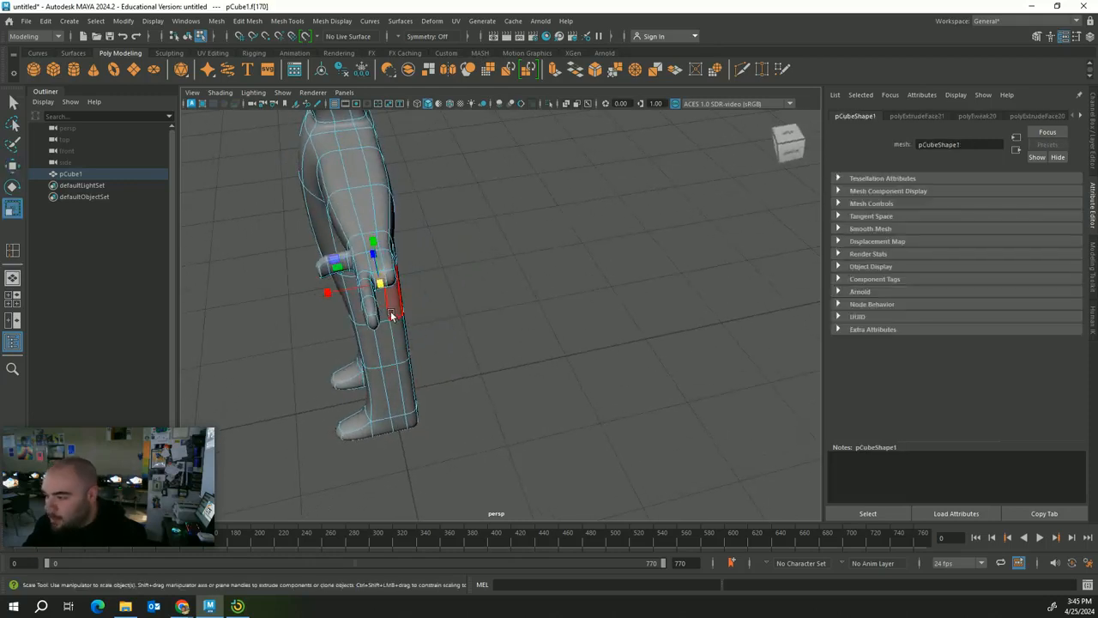
left_click_drag(385, 287, 447, 352)
key("ctrl+e")
key("w")
Extrude the remaining rear end face of the left hand into a third finger.
left_click_drag(529, 352, 395, 310, "alt")
left_click(395, 306)
key("r")
key("w")
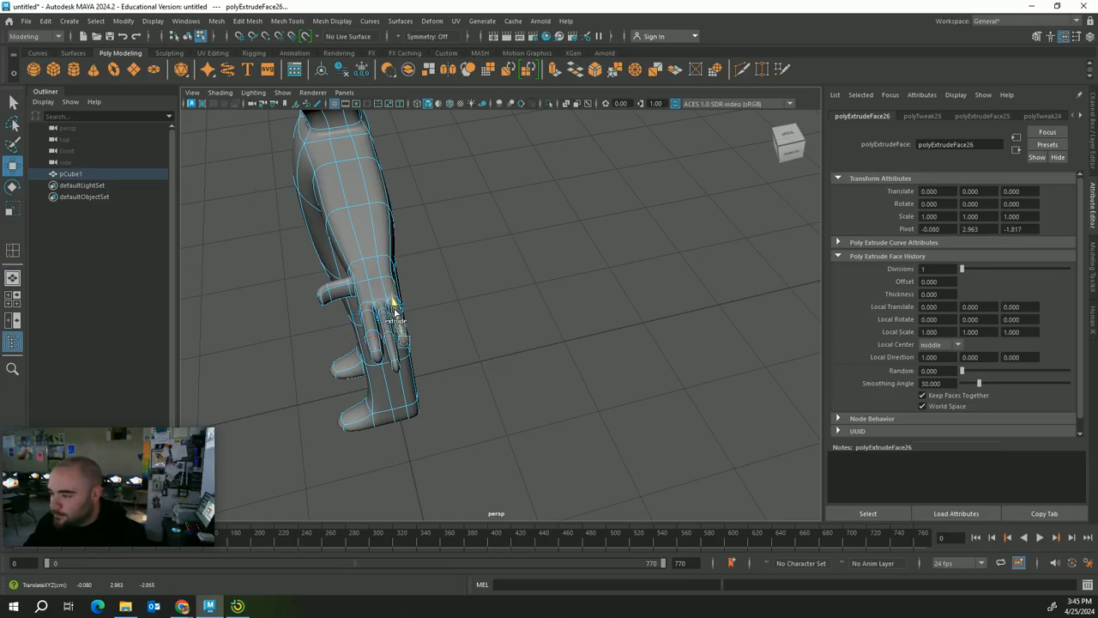
left_click(495, 334)
Insert two edge loops around the left forearm just behind the thumb to define the wrist.
scroll(496, 339, "up", 5)
left_click_drag(496, 340, 481, 324, "alt")
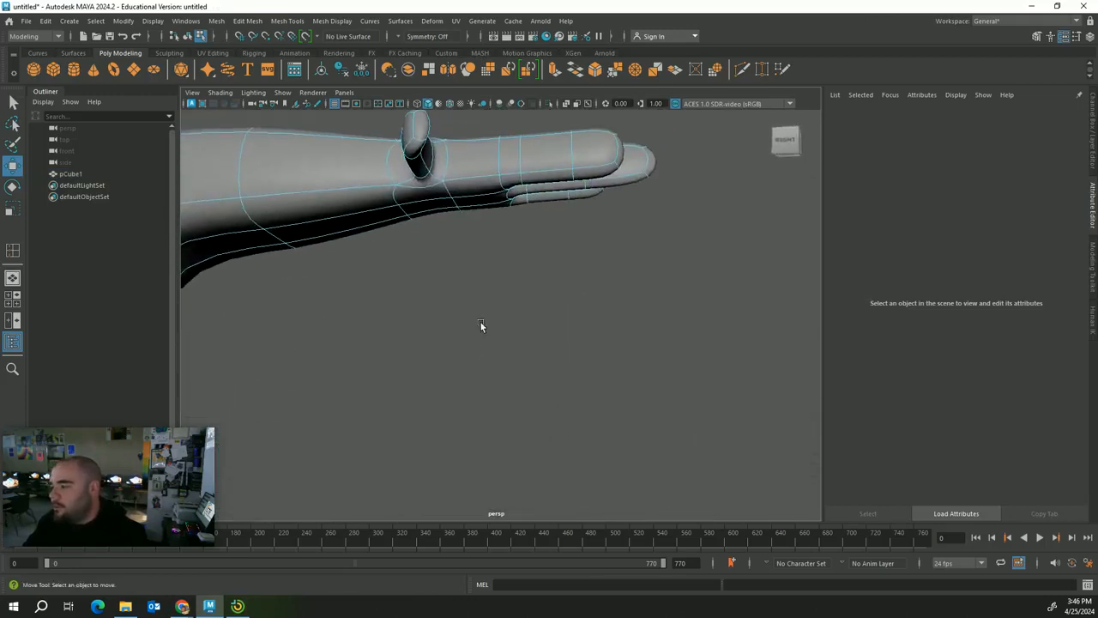
left_click(419, 207)
left_click_drag(434, 177, 445, 247)
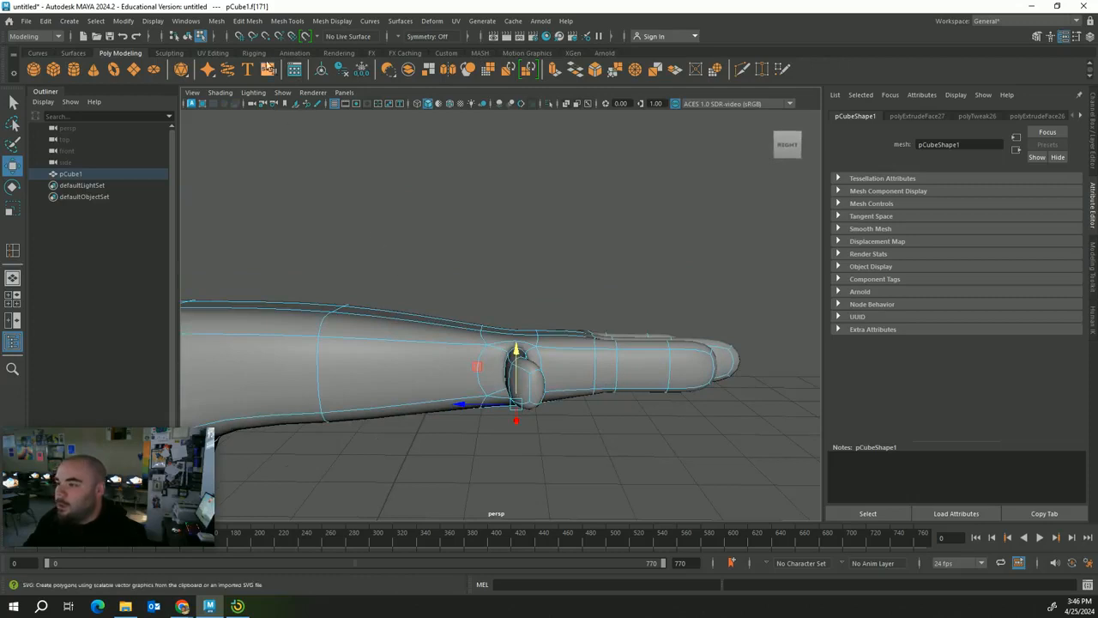
left_click(244, 25)
mouse_move(291, 24)
mouse_move(338, 30)
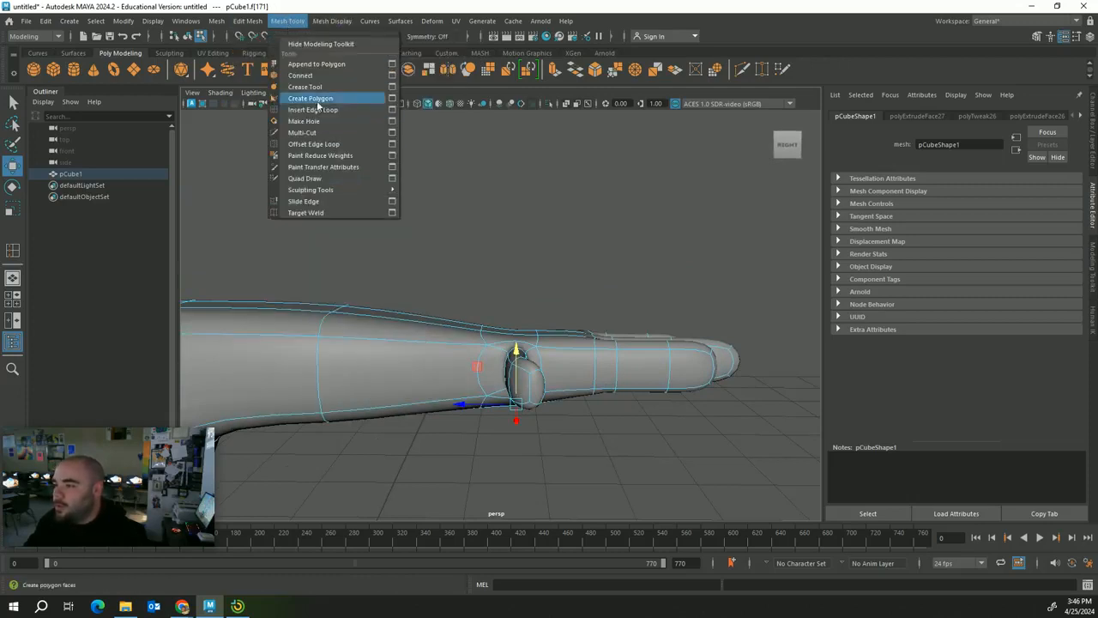
left_click(326, 110)
left_click_drag(456, 336, 446, 335)
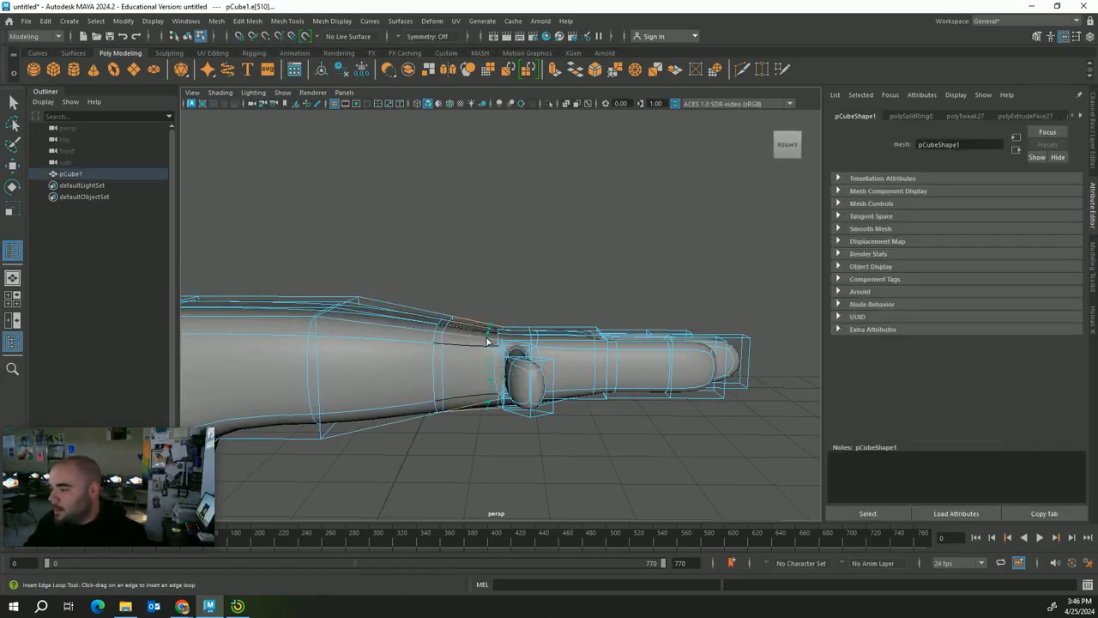
left_click(486, 340)
left_click(12, 101)
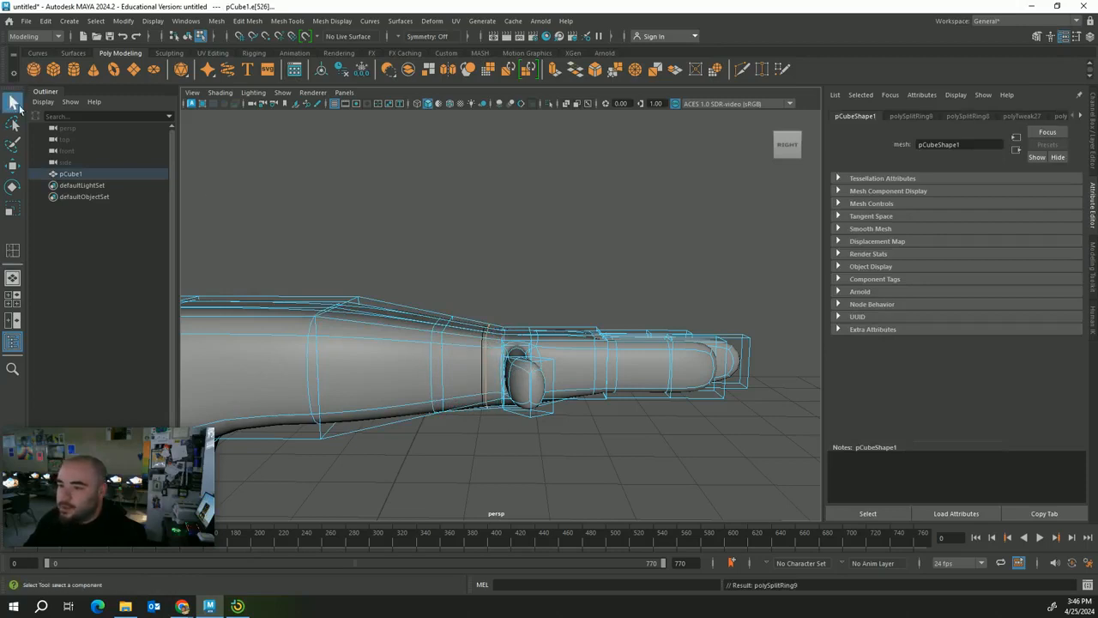
Select the ring of faces between the two new wrist loops and scale it down uniformly.
right_click_drag(470, 280, 454, 277)
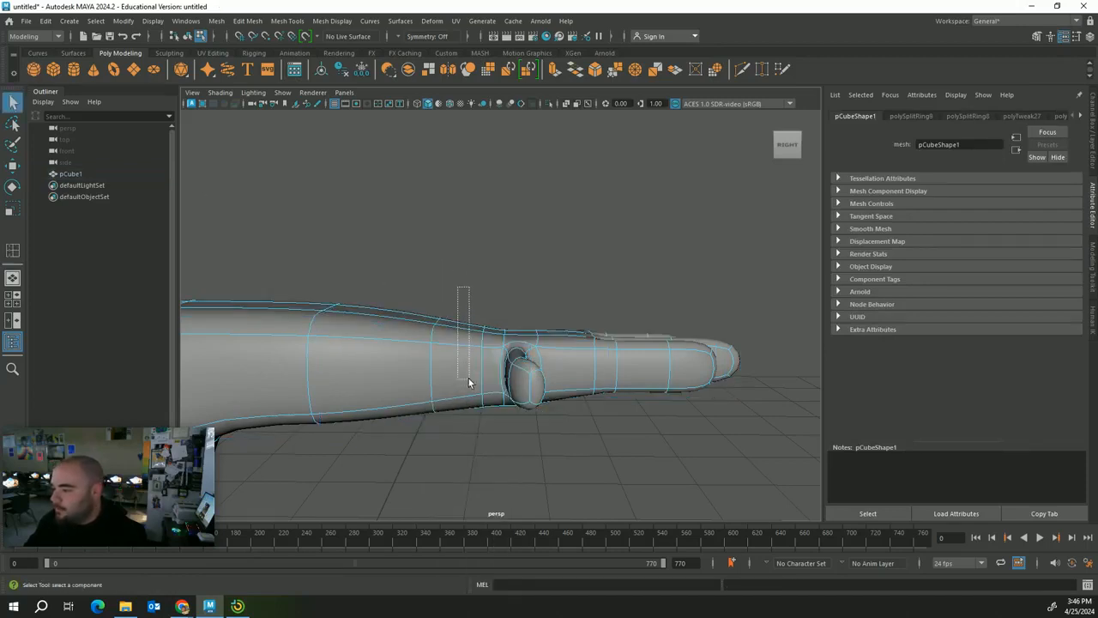
left_click_drag(475, 443, 475, 439)
key("r")
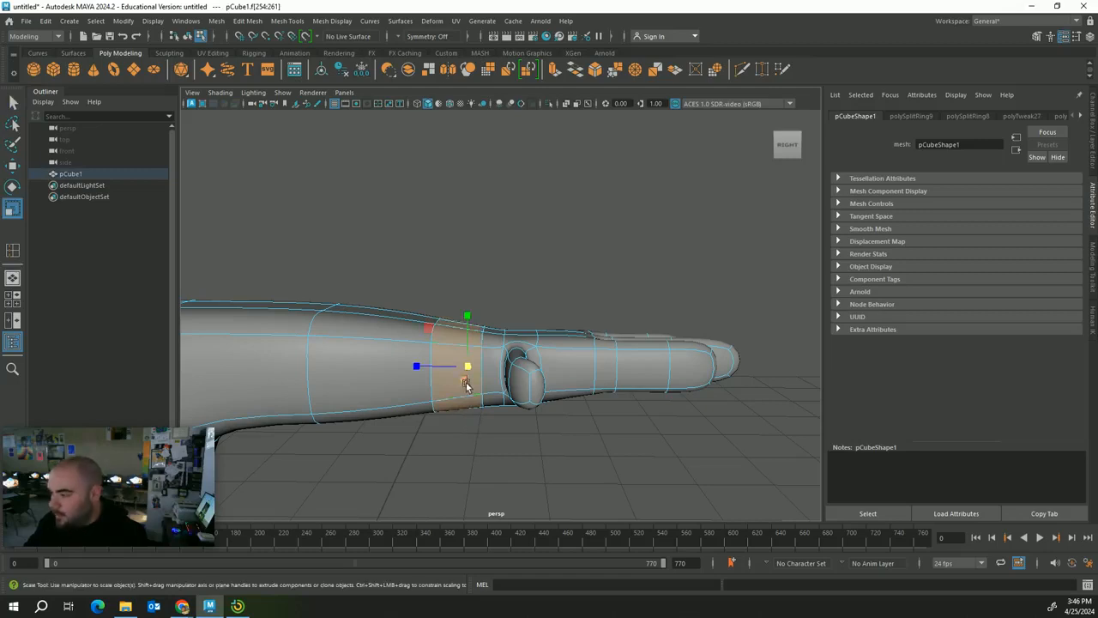
left_click_drag(468, 367, 442, 373)
Select all faces of the left hand including the thumb, enlarge them slightly and shift them along the arm's axis.
left_click_drag(524, 466, 446, 352, "alt")
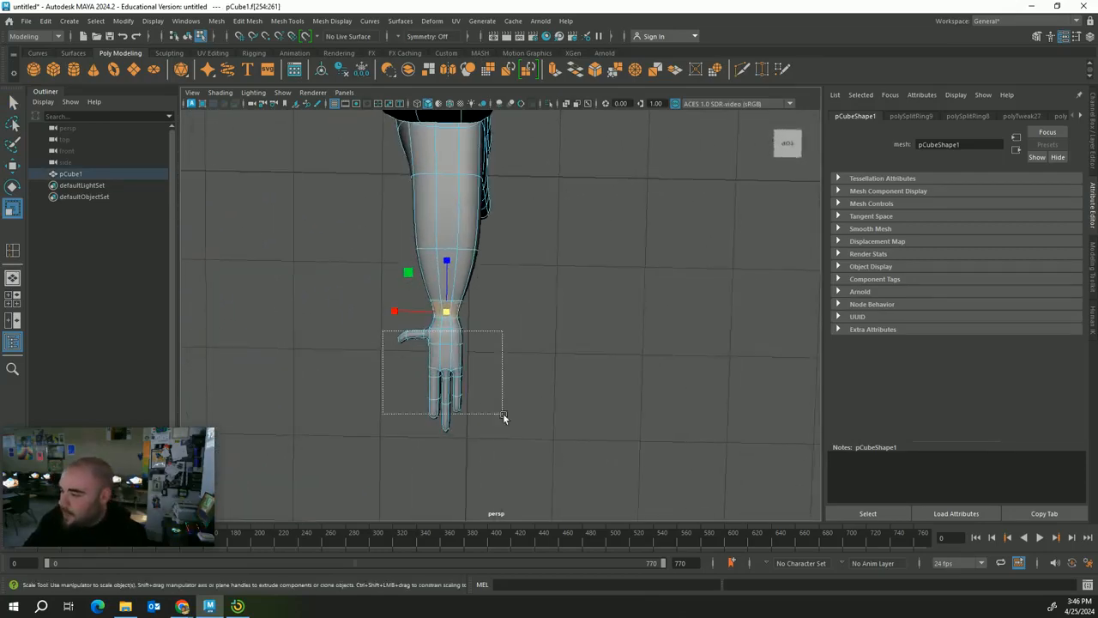
left_click_drag(503, 413, 558, 456)
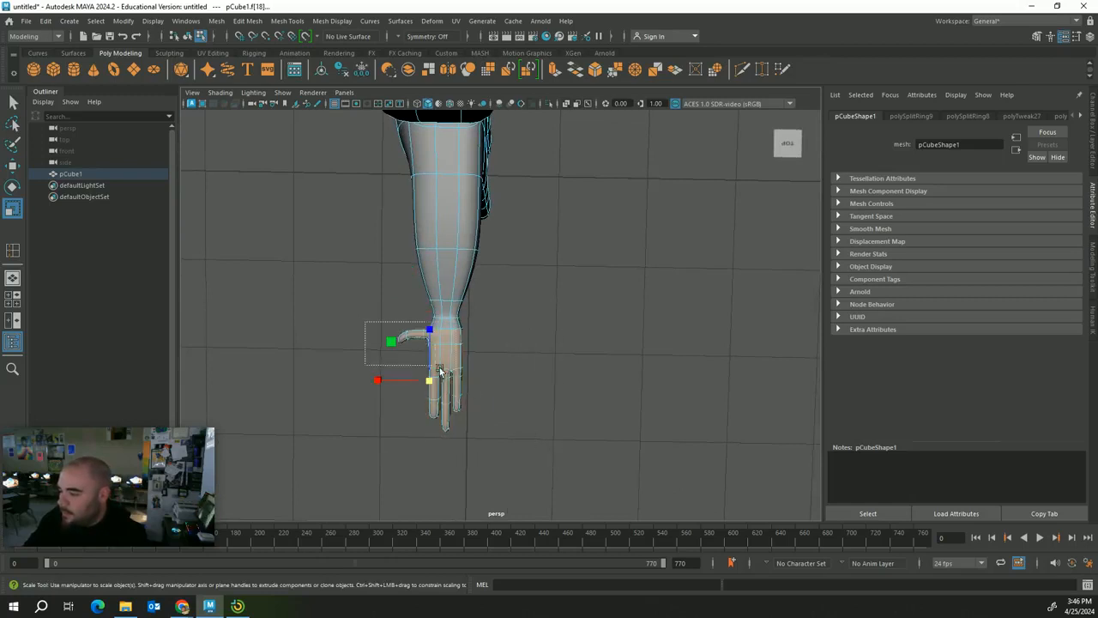
left_click_drag(441, 369, 399, 380)
key("w")
left_click_drag(429, 340, 430, 351)
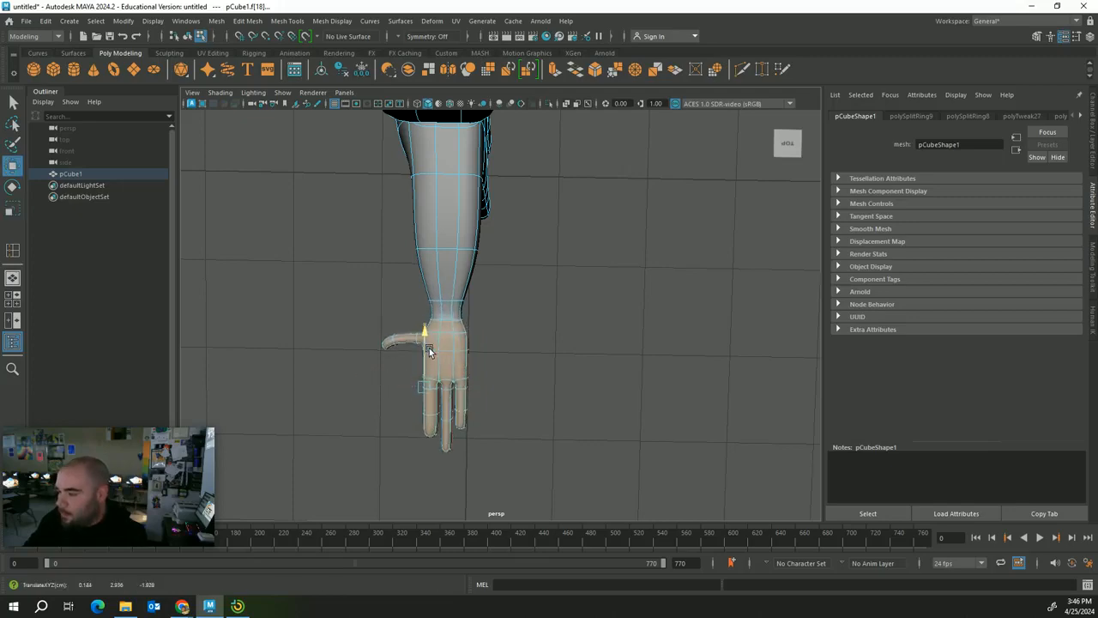
left_click(314, 294)
Extrude the side face of the right hand just past the forearm in several segments to form a bent thumb.
left_click_drag(314, 295, 829, 483, "alt")
scroll(563, 412, "up", 5)
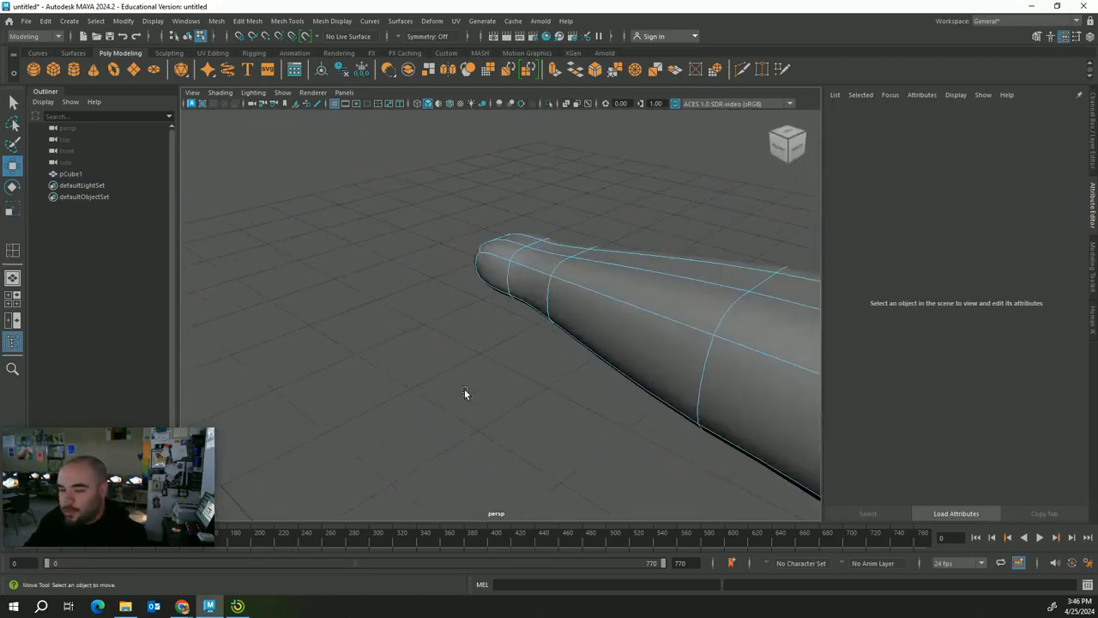
left_click_drag(446, 368, 498, 382, "alt")
middle_click_drag(364, 276, 538, 327, "alt")
scroll(517, 360, "down", 5)
scroll(517, 359, "down", 2)
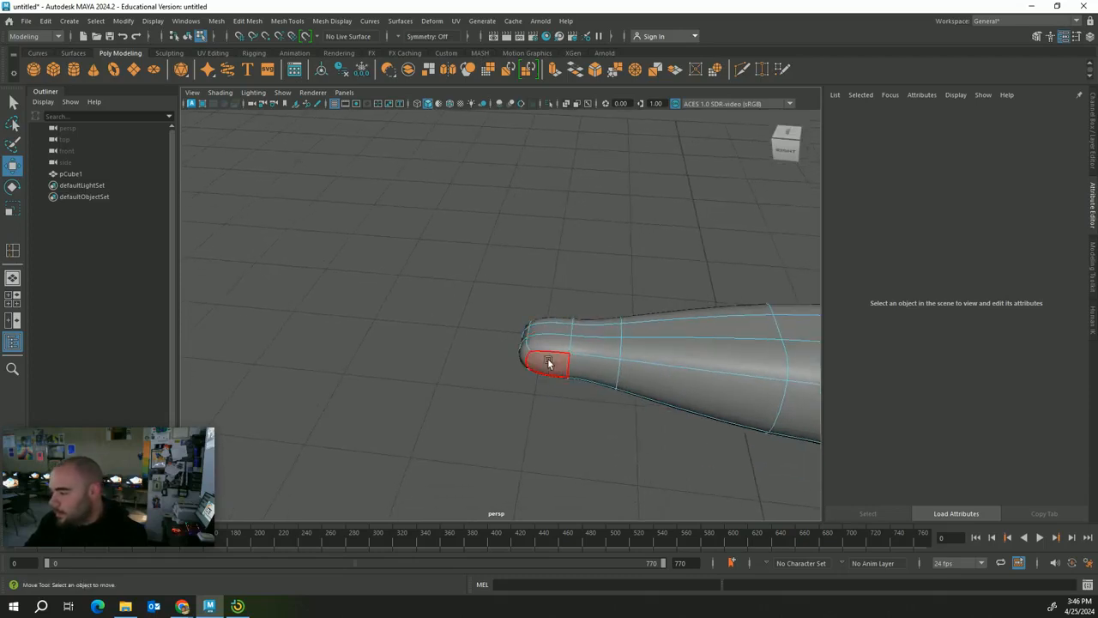
left_click(586, 369)
key("ctrl+e")
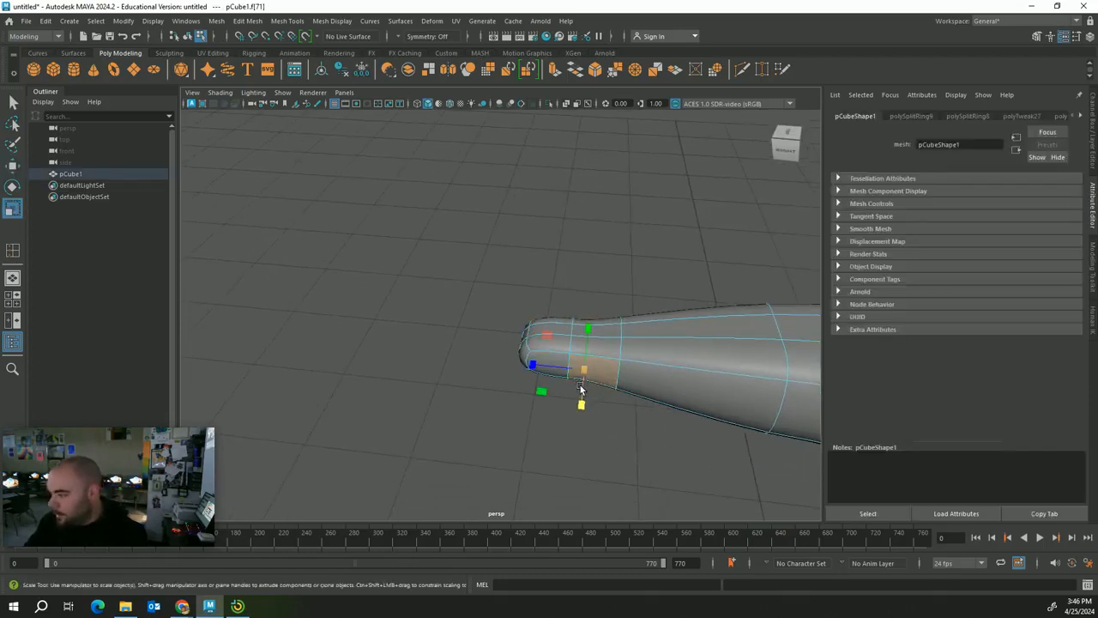
key("w")
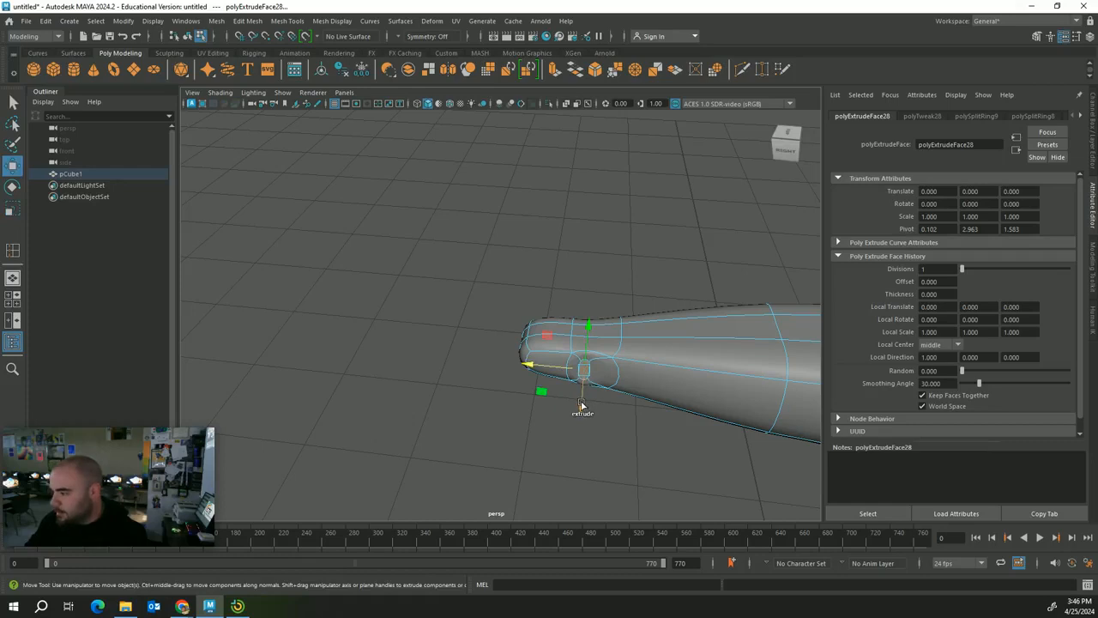
left_click_drag(581, 404, 468, 396, "shift")
key("e")
key("w")
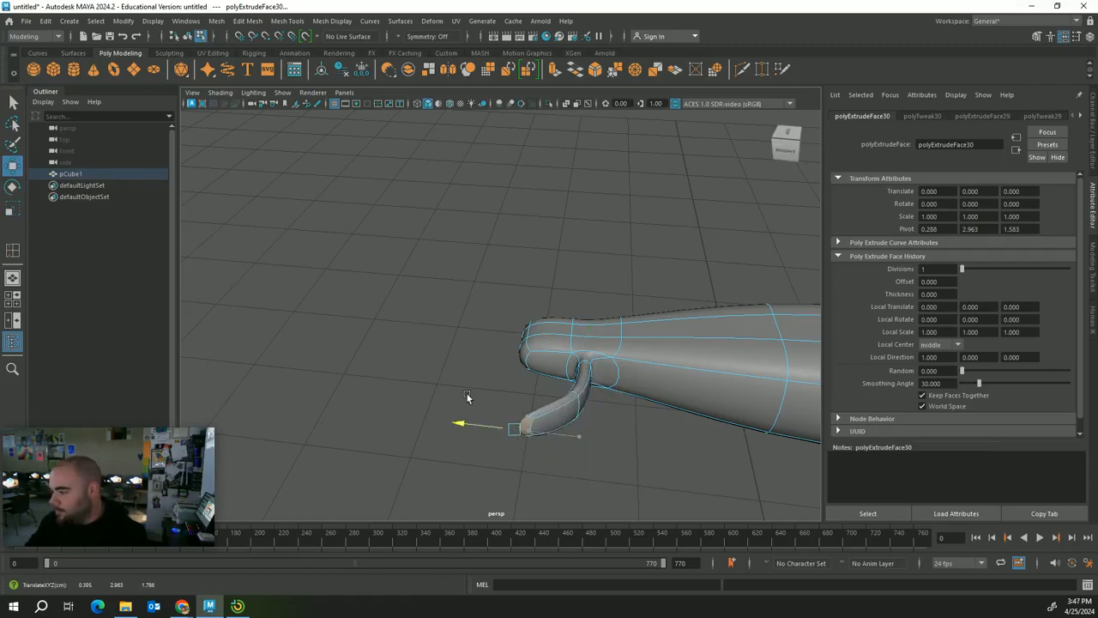
left_click_drag(506, 469, 505, 440)
Select the faces of the right thumb, shift them closer to the palm and compress them along the X axis.
left_click_drag(563, 461, 614, 451, "alt")
left_click_drag(630, 401, 675, 425, "alt")
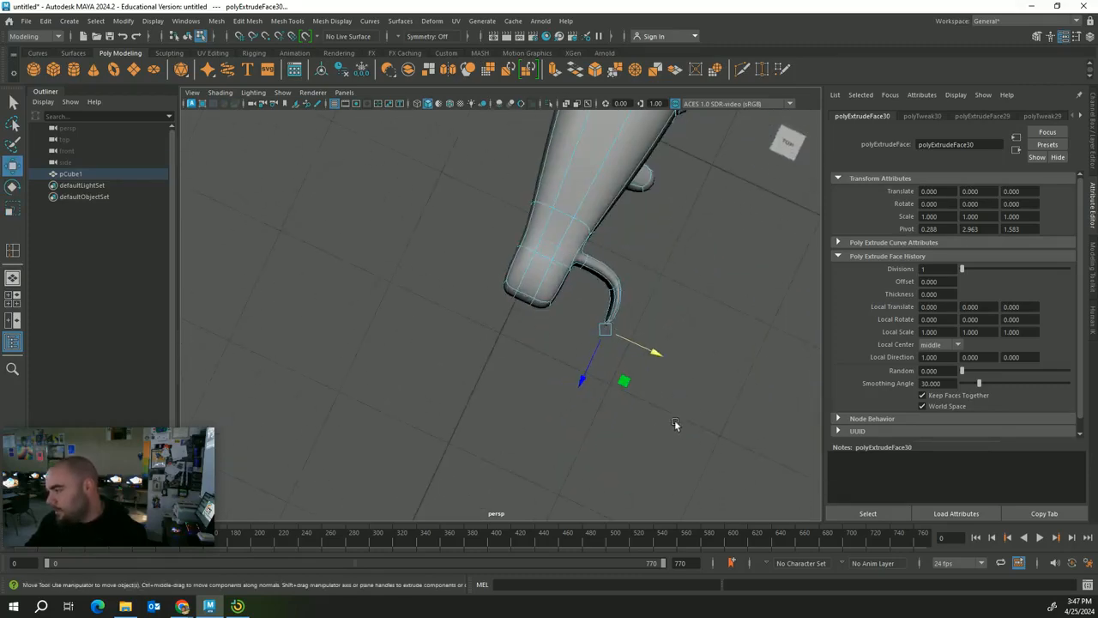
left_click_drag(681, 296, 563, 369)
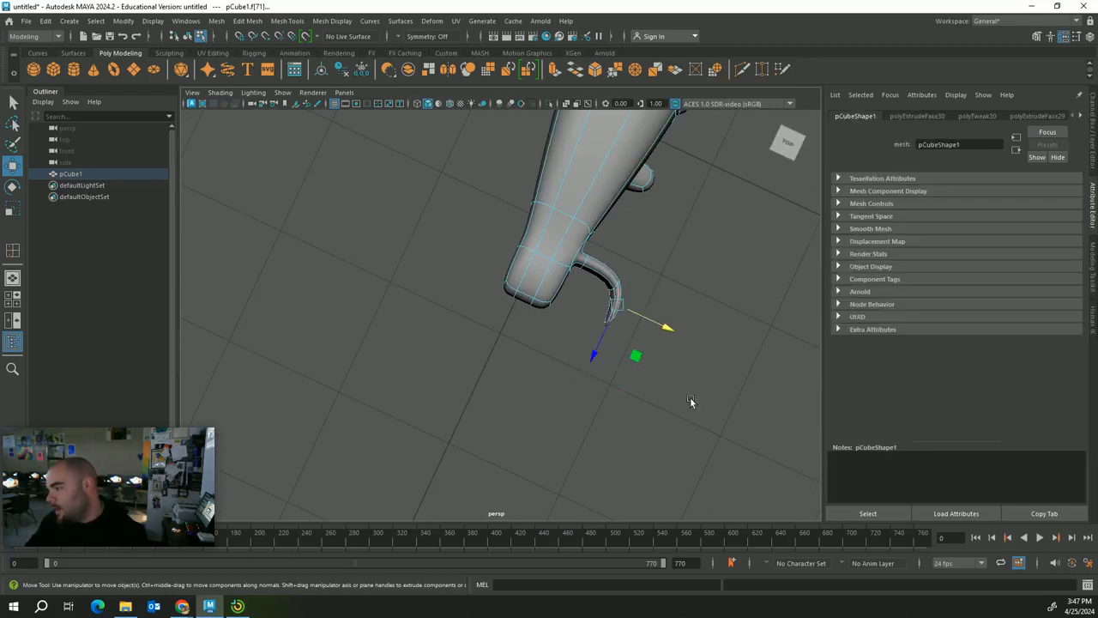
left_click_drag(692, 400, 573, 409, "alt")
left_click_drag(486, 376, 569, 427)
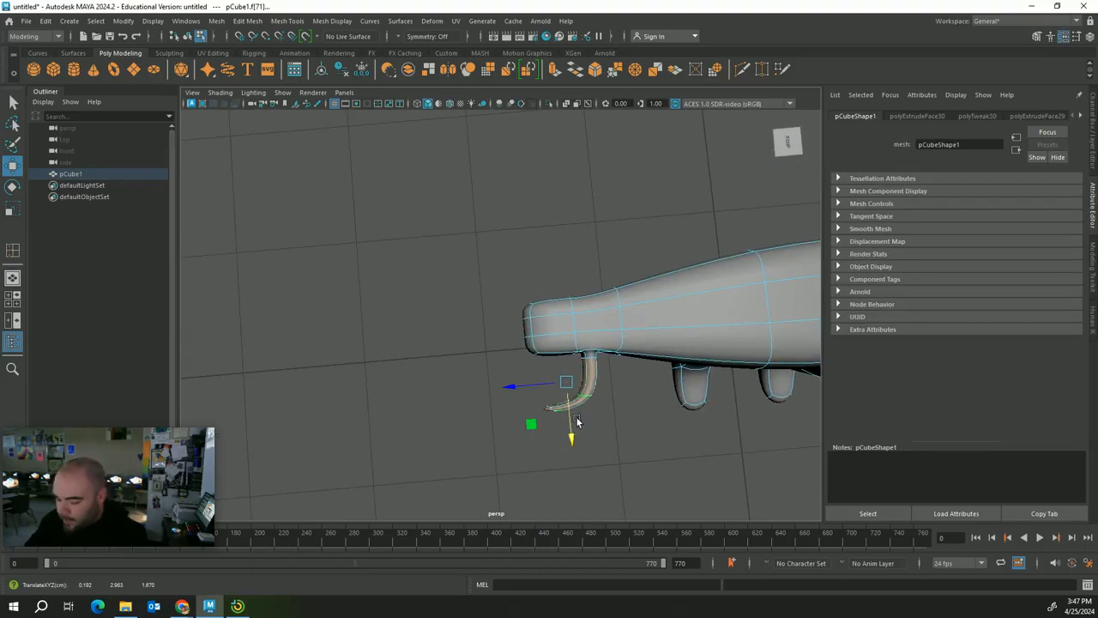
key("r")
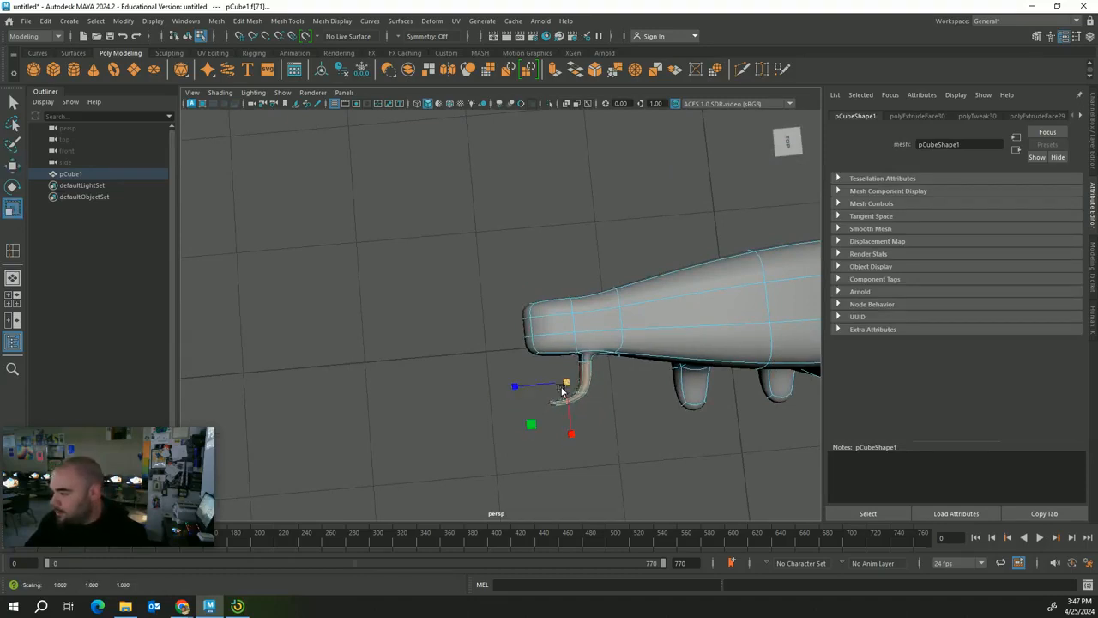
left_click_drag(572, 432, 569, 407)
key("w")
left_click(657, 460)
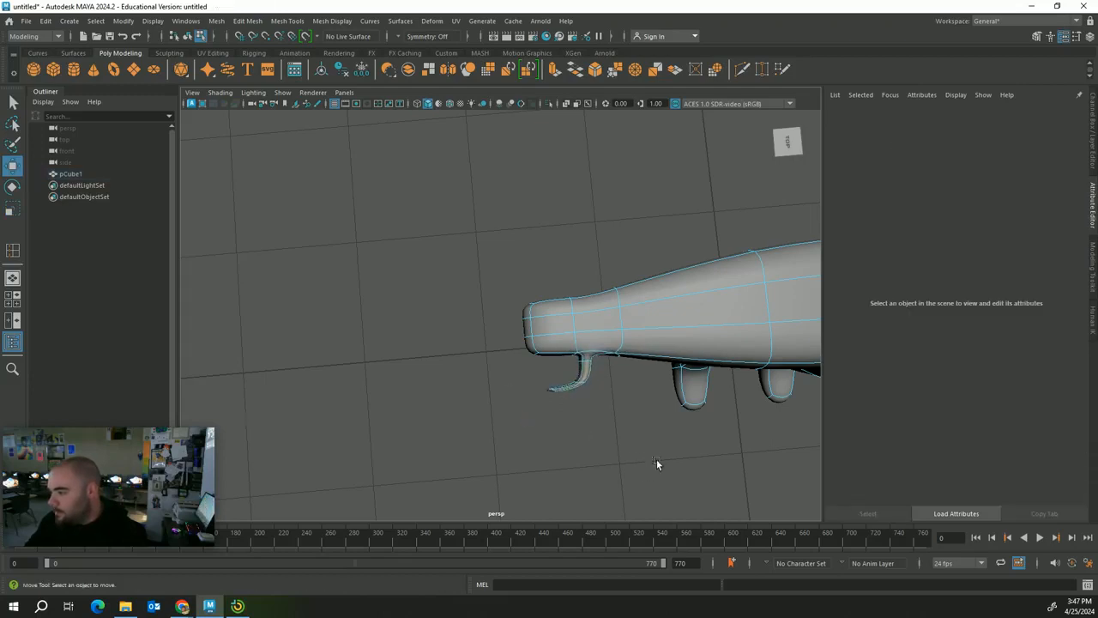
Widen the end face of the right thumb by scaling it along the X axis.
left_click_drag(656, 461, 729, 386, "alt")
left_click(574, 306)
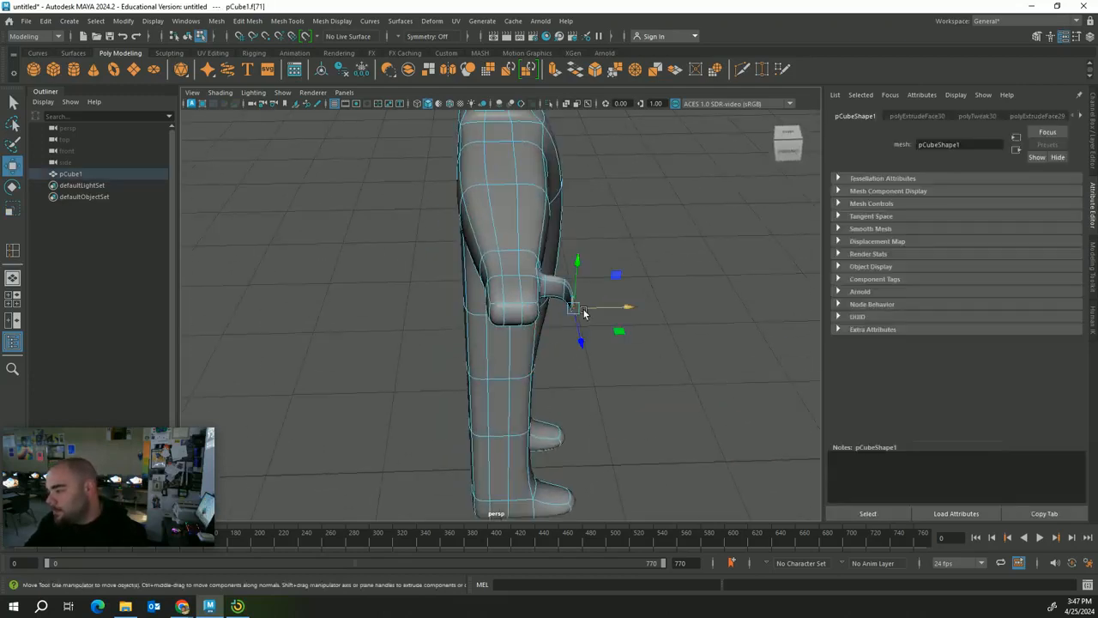
key("r")
left_click_drag(609, 321, 629, 310)
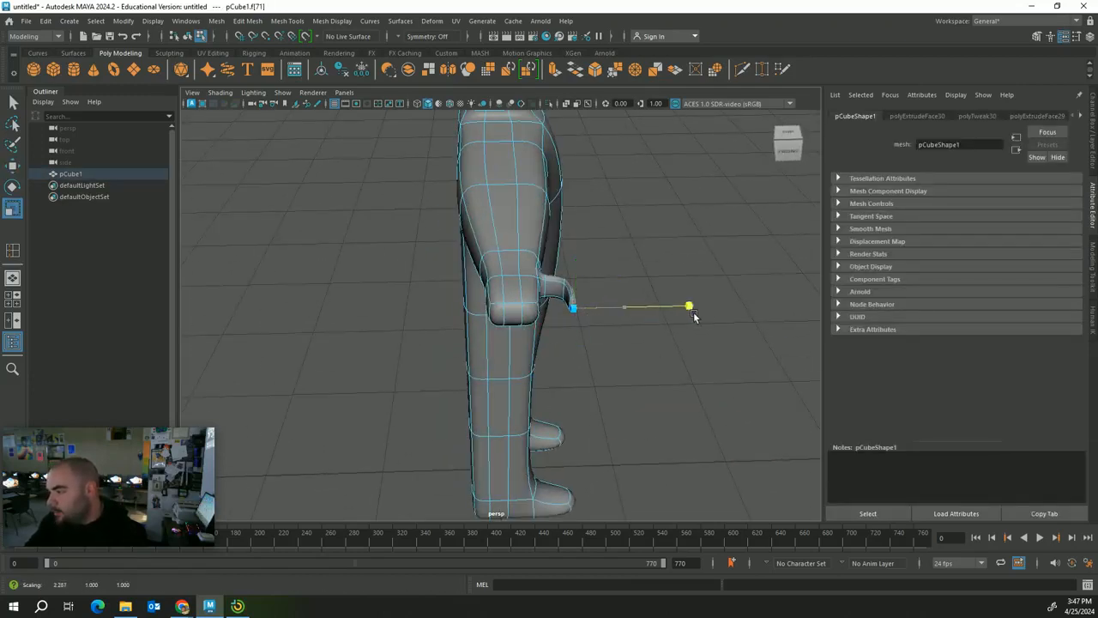
left_click(576, 419)
Extrude each of the three end faces of the right hand separately as bases for the fingers.
left_click_drag(576, 418, 545, 364, "alt")
left_click(538, 323)
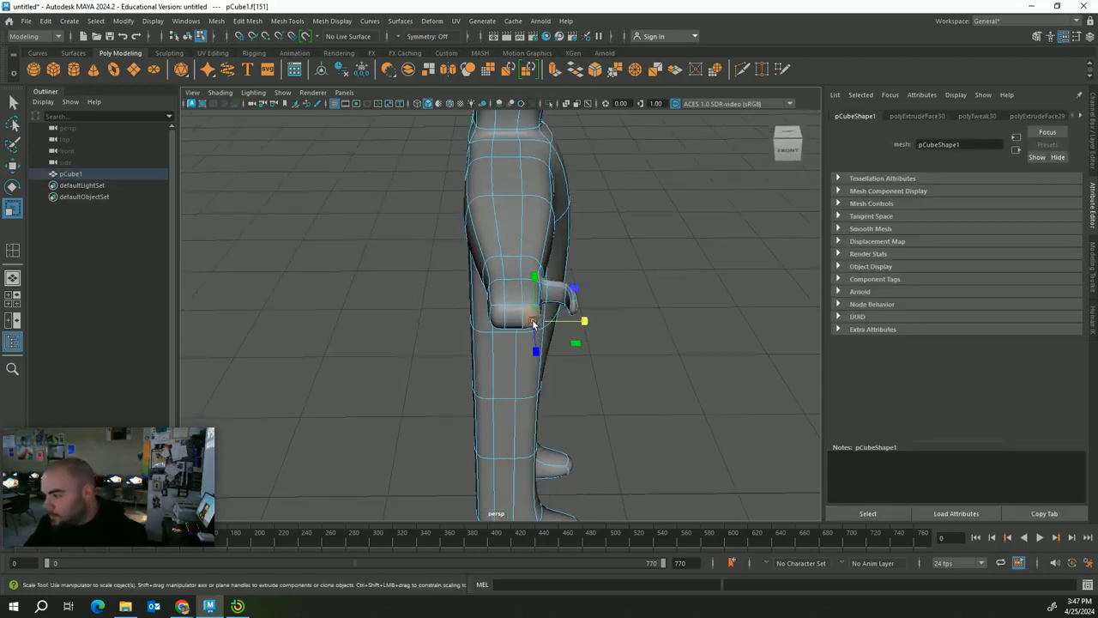
key("ctrl+e")
left_click(514, 322, "shift")
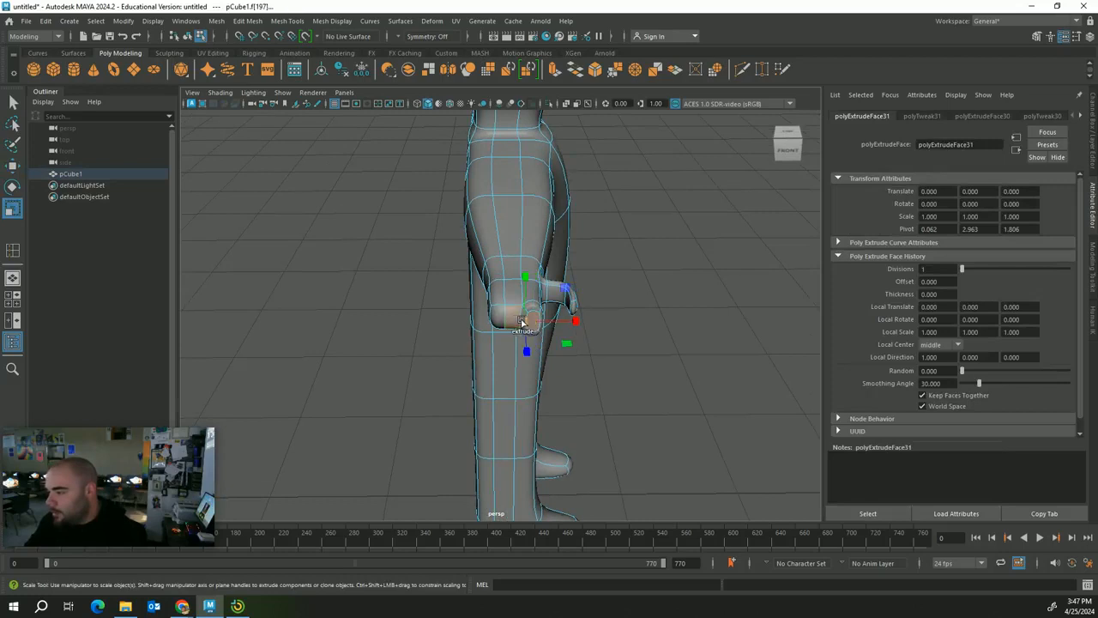
left_click(521, 322, "shift")
left_click(498, 324, "shift")
left_click(513, 322, "shift")
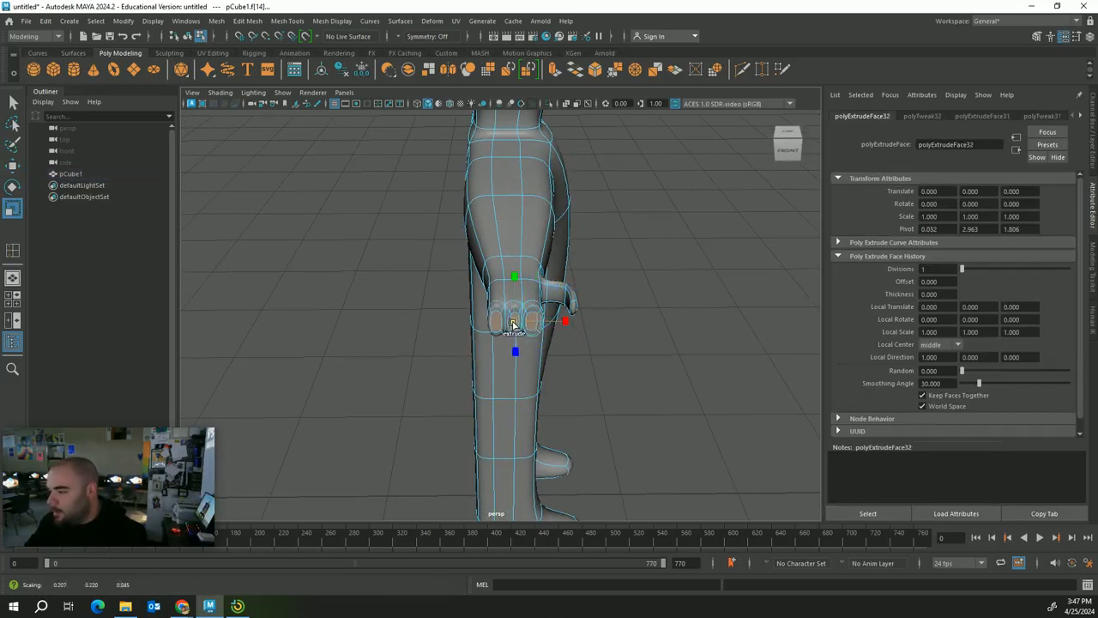
Pull the three extruded end faces outward along the arm's axis to form fingers.
left_click_drag(551, 363, 516, 401, "alt")
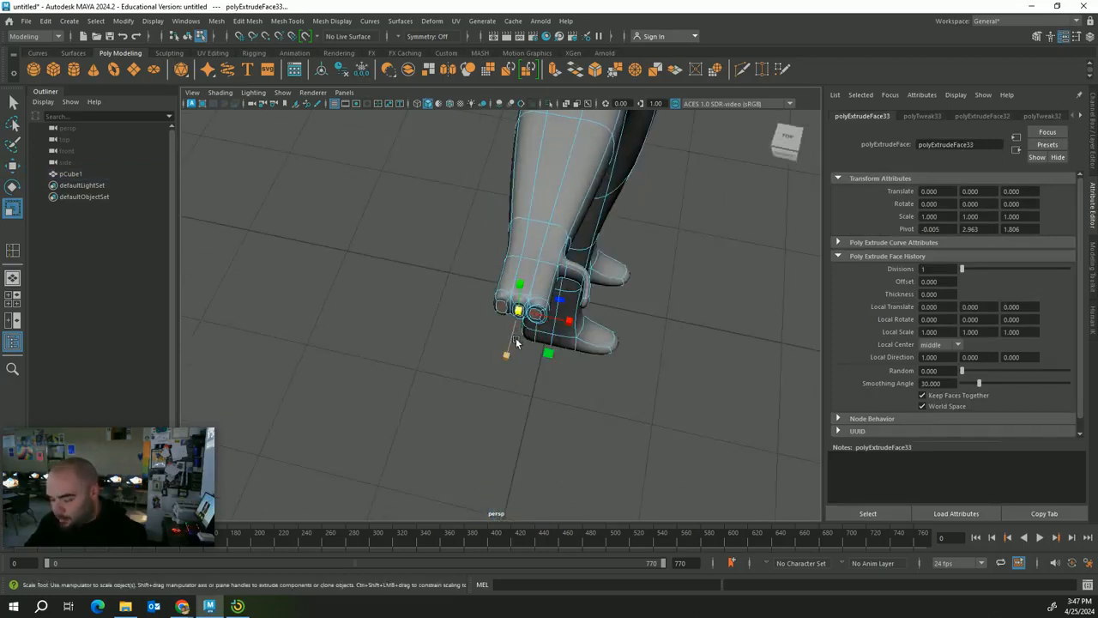
key("w")
left_click_drag(511, 343, 495, 400)
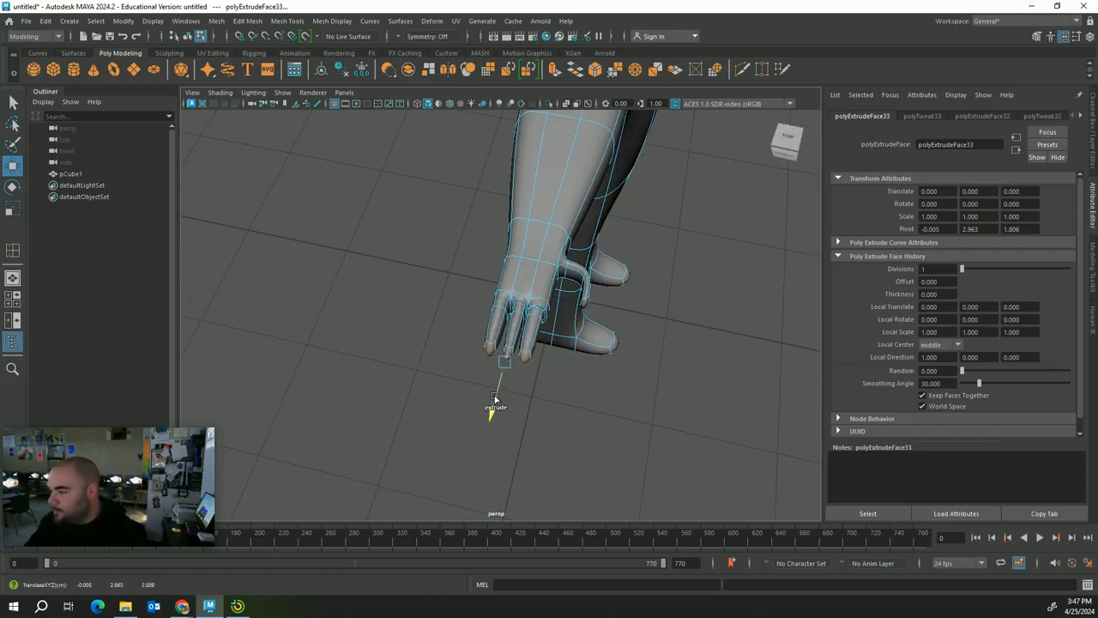
Extrude the tips of the middle finger and the finger nearest the thumb farther, making the middle finger the longest.
left_click(524, 369)
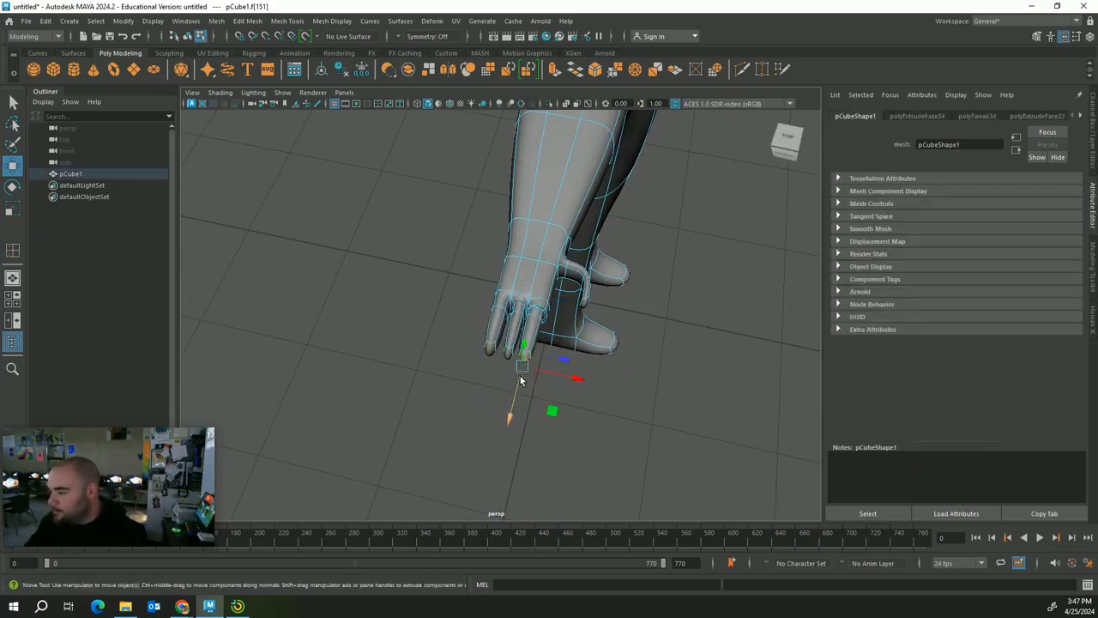
right_click_drag(519, 390, 520, 393, "shift")
left_click(506, 354)
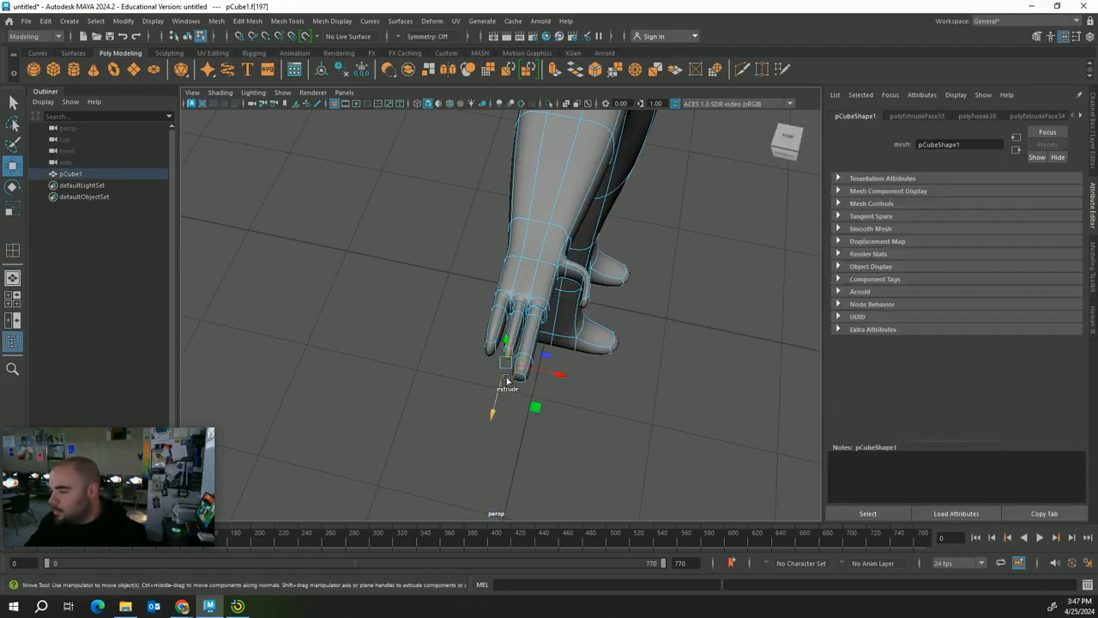
left_click_drag(507, 381, 497, 418, "shift")
left_click(591, 407)
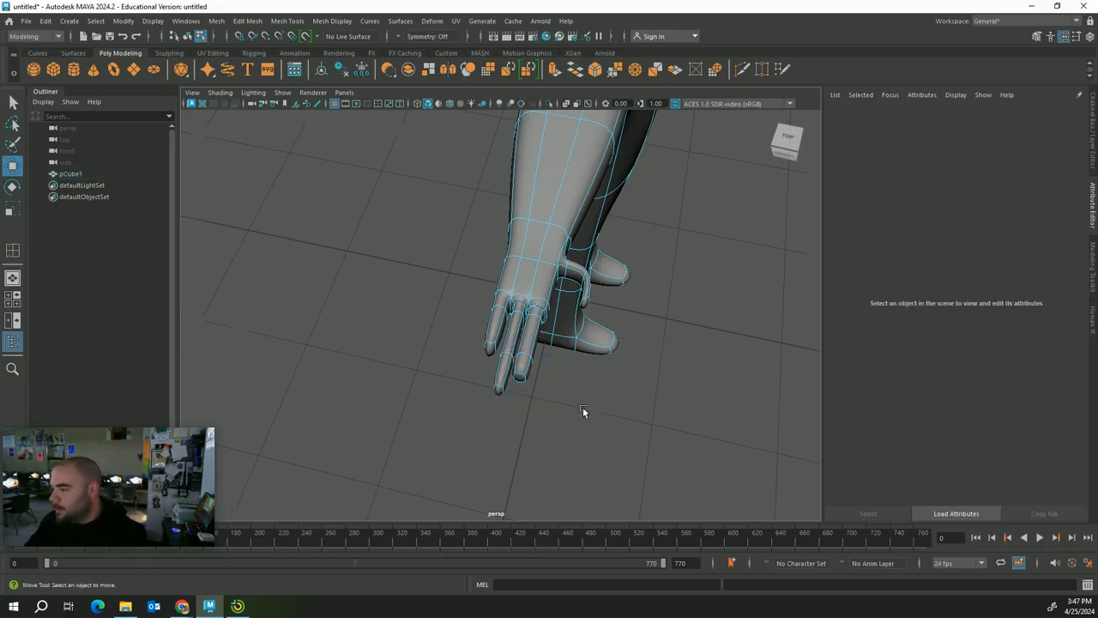
Insert two edge loops around the right forearm just behind the thumb to define the wrist.
left_click_drag(583, 409, 570, 393, "alt")
left_click(247, 21)
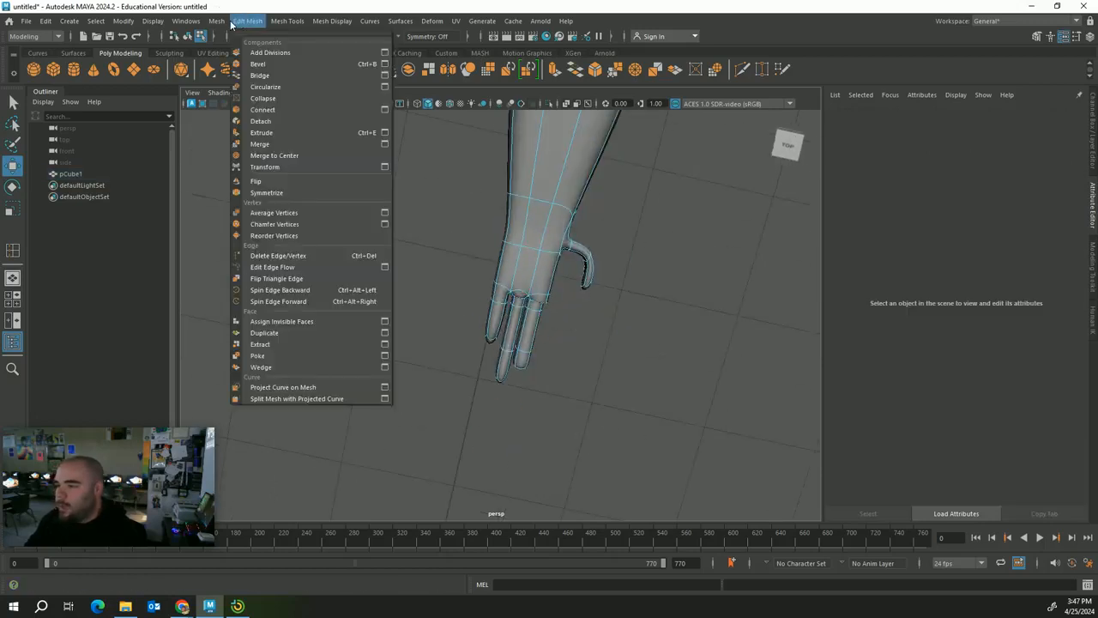
mouse_move(331, 21)
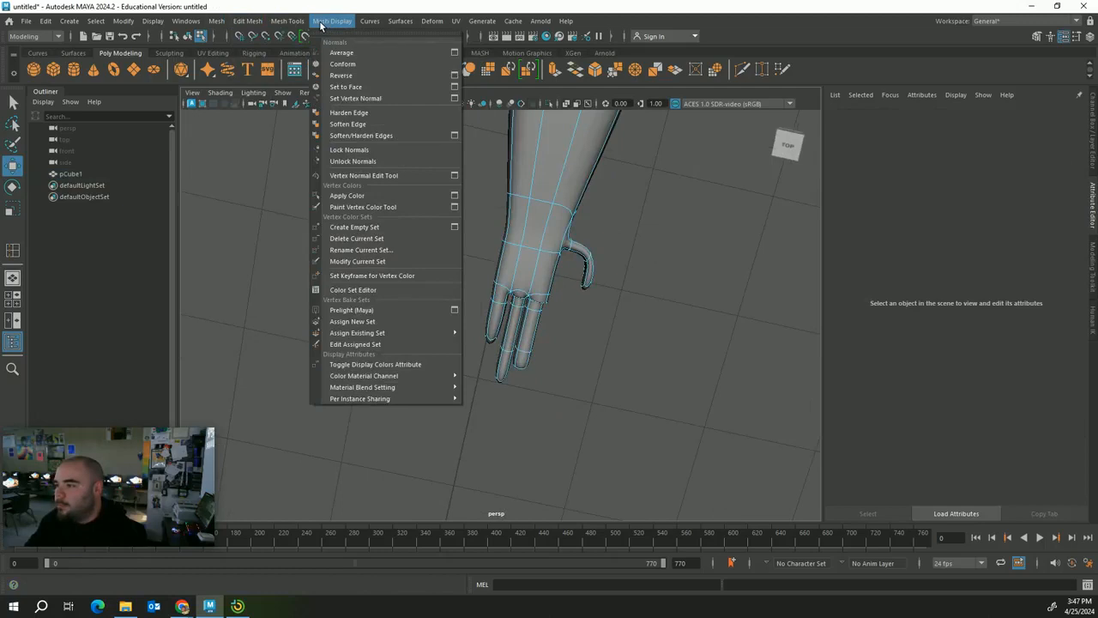
mouse_move(297, 24)
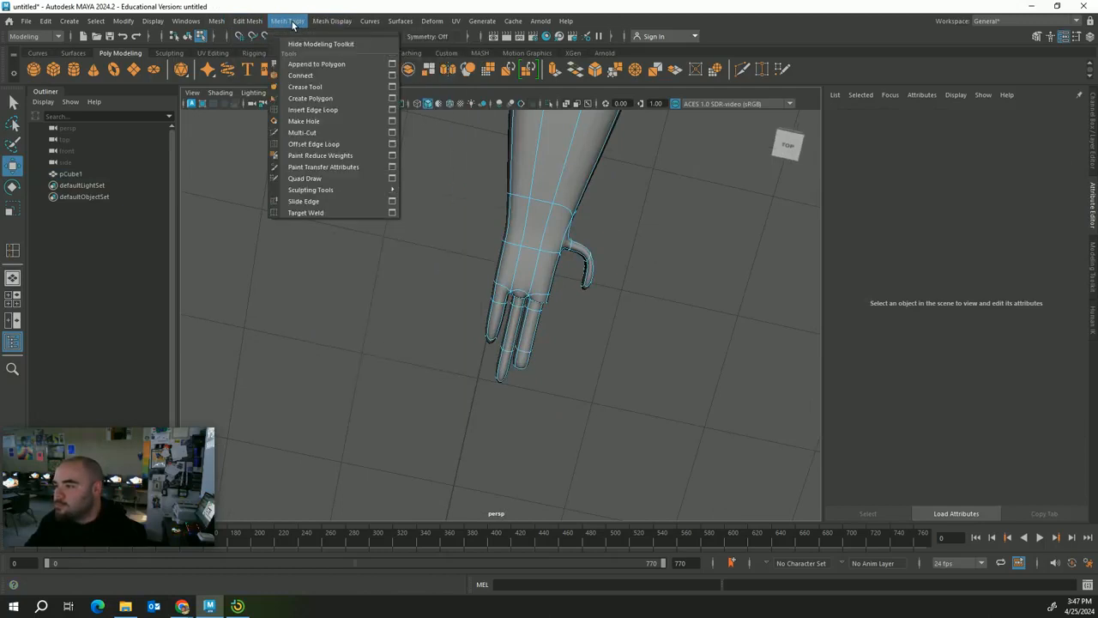
left_click(313, 110)
left_click_drag(584, 290, 687, 361, "alt")
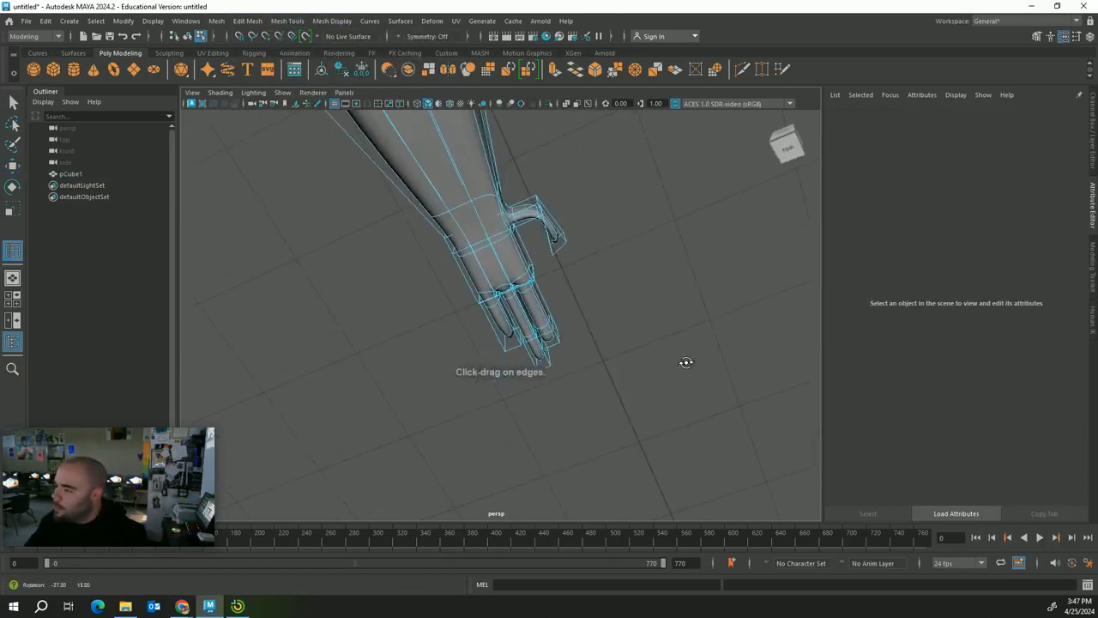
left_click(494, 183)
mouse_move(494, 182)
left_mouse_down("alt")
mouse_move(552, 169)
mouse_move(506, 176)
left_mouse_up("alt")
left_click(488, 185)
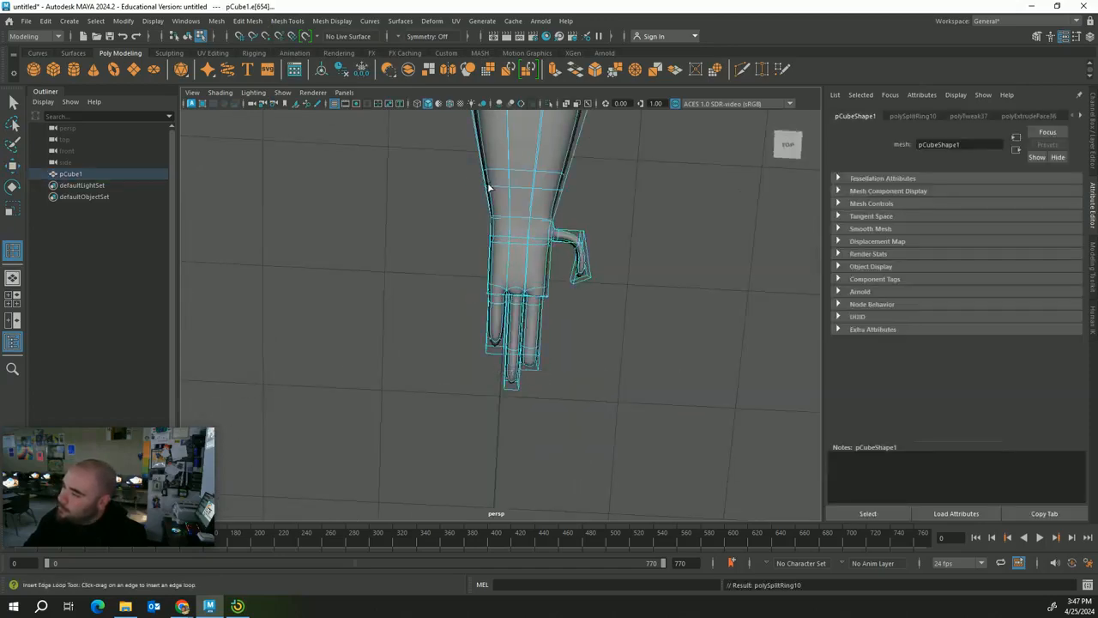
mouse_move(494, 211)
left_mouse_down("alt")
mouse_move(561, 152)
mouse_move(589, 260)
mouse_move(496, 214)
left_mouse_up("alt")
left_click(494, 211)
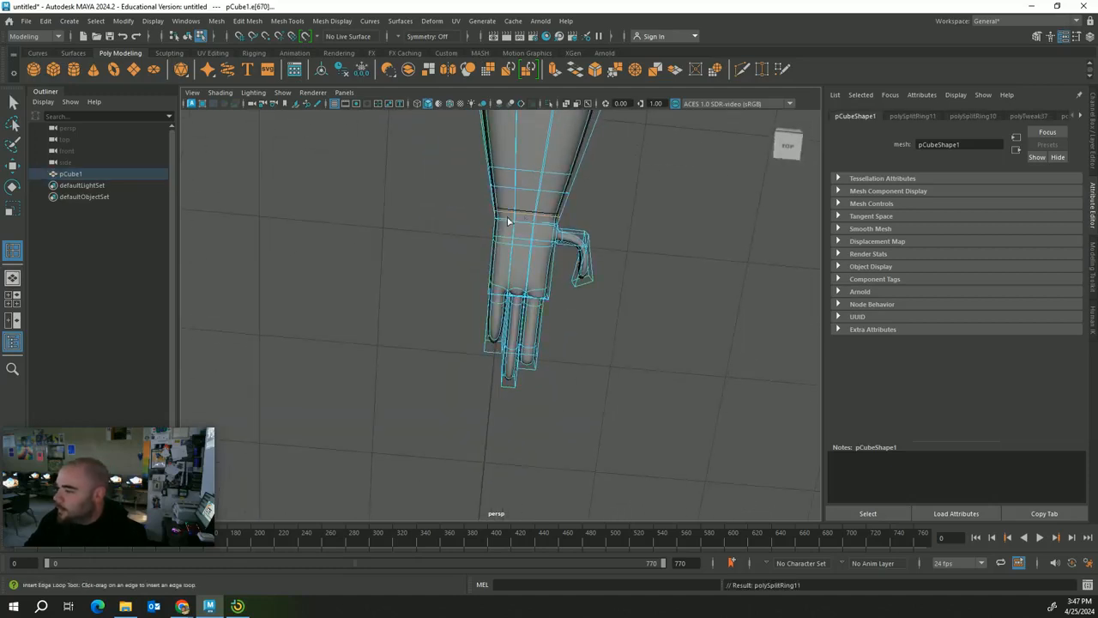
Select the full ring of faces between the new right wrist loops and scale it down uniformly.
left_click(13, 101)
right_click(560, 210)
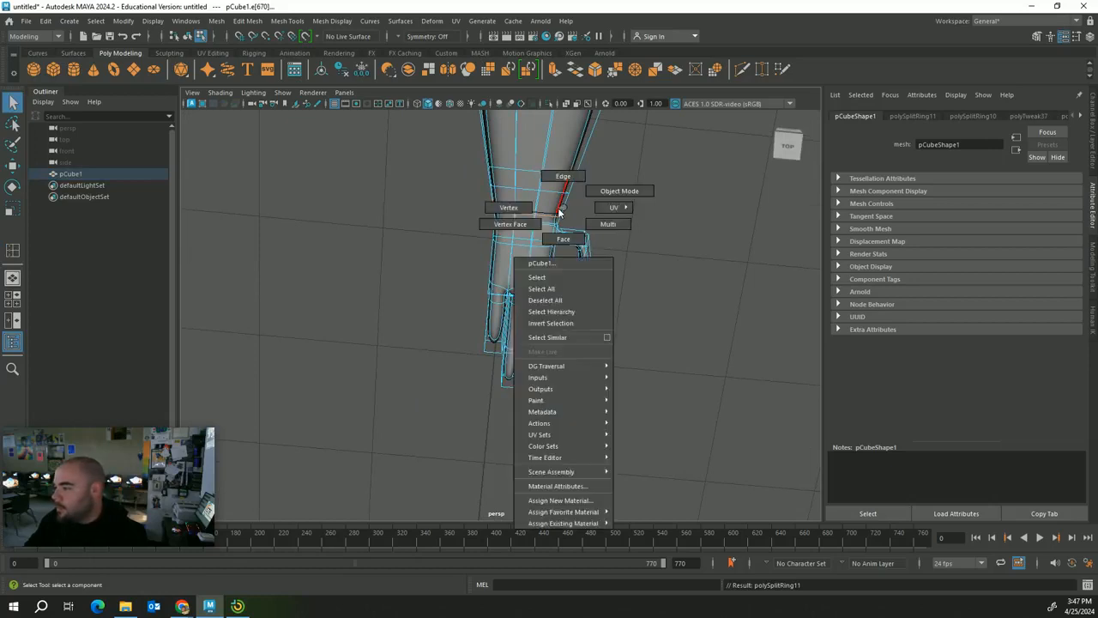
left_click(563, 239)
left_click(549, 200)
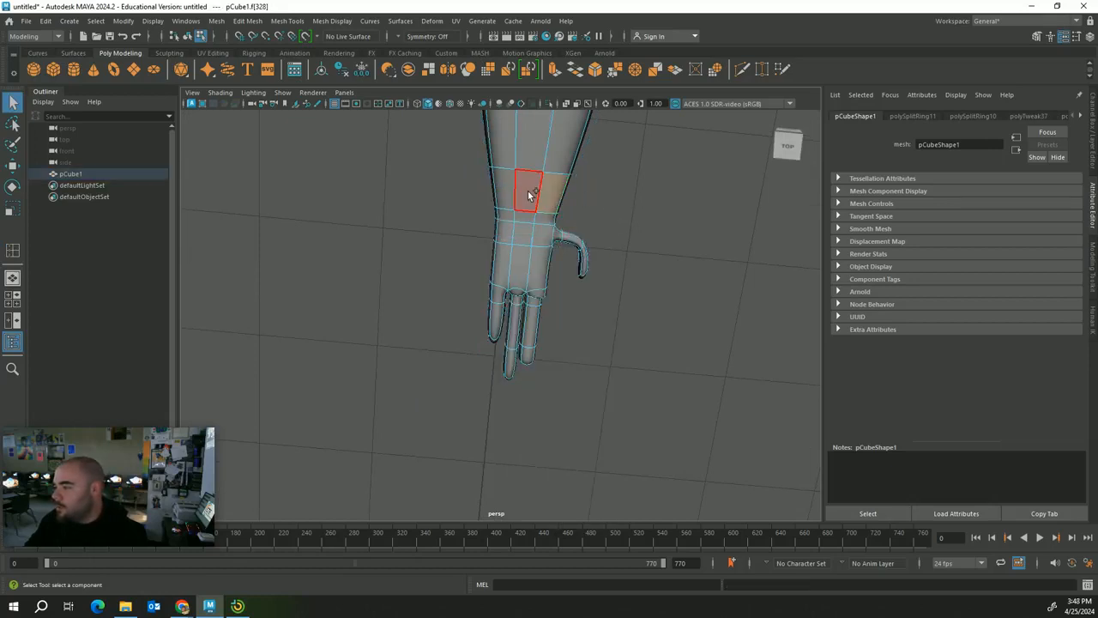
left_click(529, 195, "shift")
left_click(508, 195, "shift")
key("r")
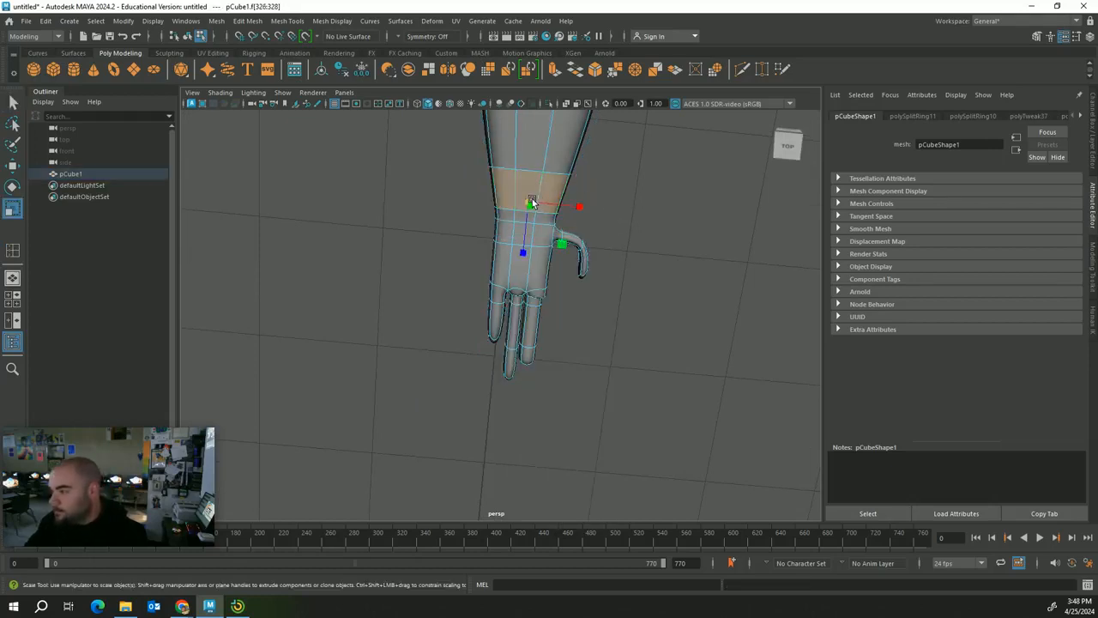
left_click_drag(531, 203, 520, 204)
left_click_drag(719, 214, 517, 204, "alt")
key("ctrl+z")
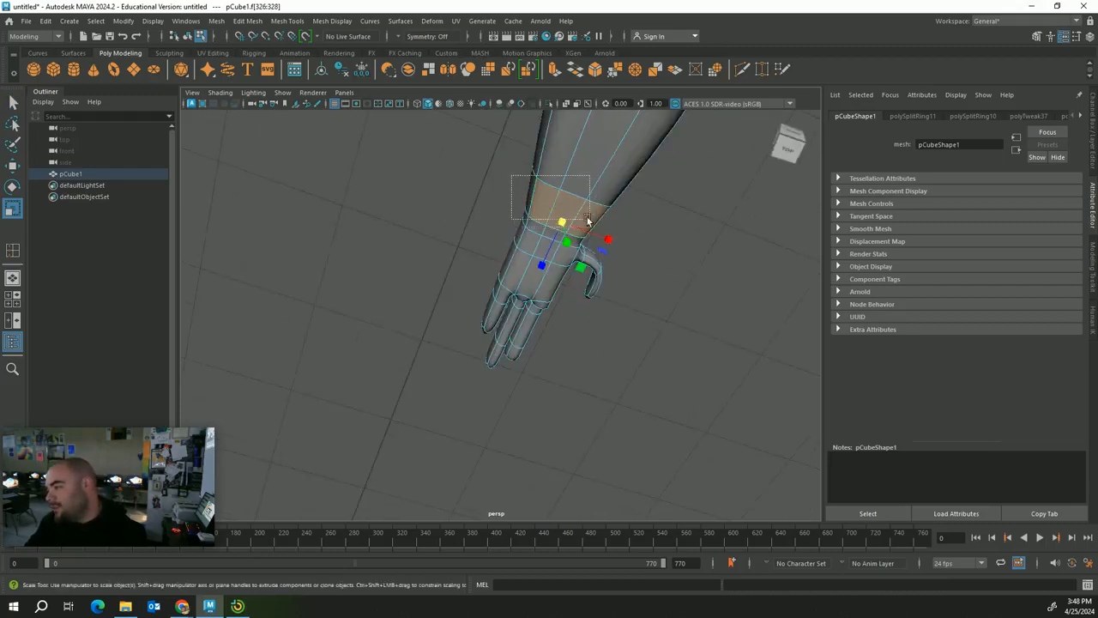
left_click_drag(587, 219, 591, 219)
left_click_drag(745, 213, 601, 214, "alt")
left_click(498, 199)
left_click_drag(463, 190, 512, 204)
left_click_drag(587, 219, 597, 124, "alt")
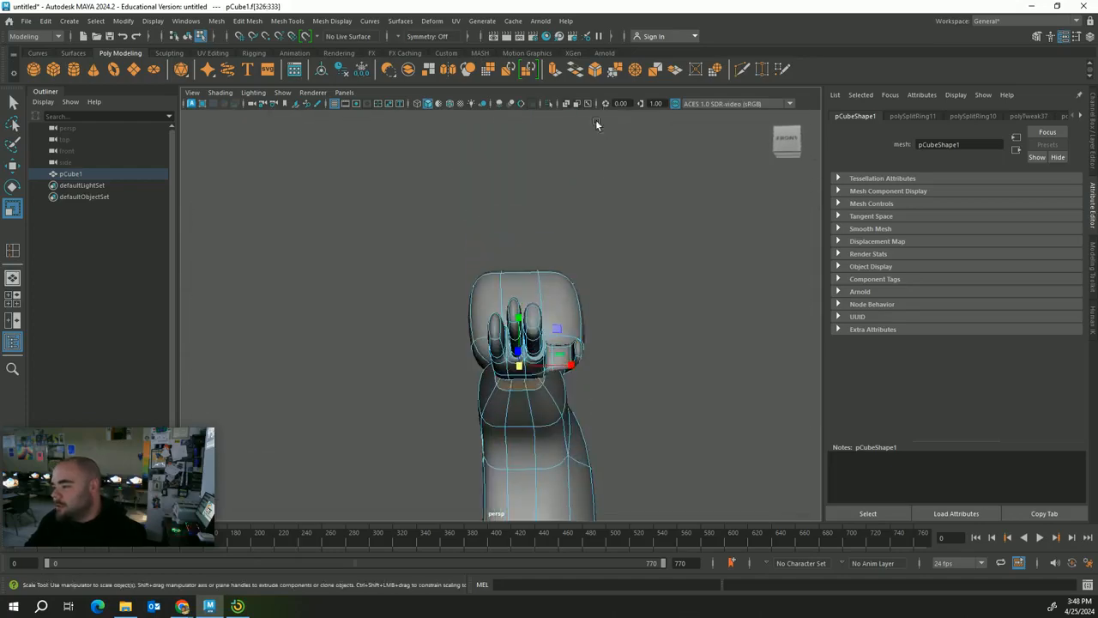
Select two adjacent faces on the underside of the right palm and move them slightly upward.
left_click_drag(535, 388, 520, 436, "alt")
left_click(438, 369)
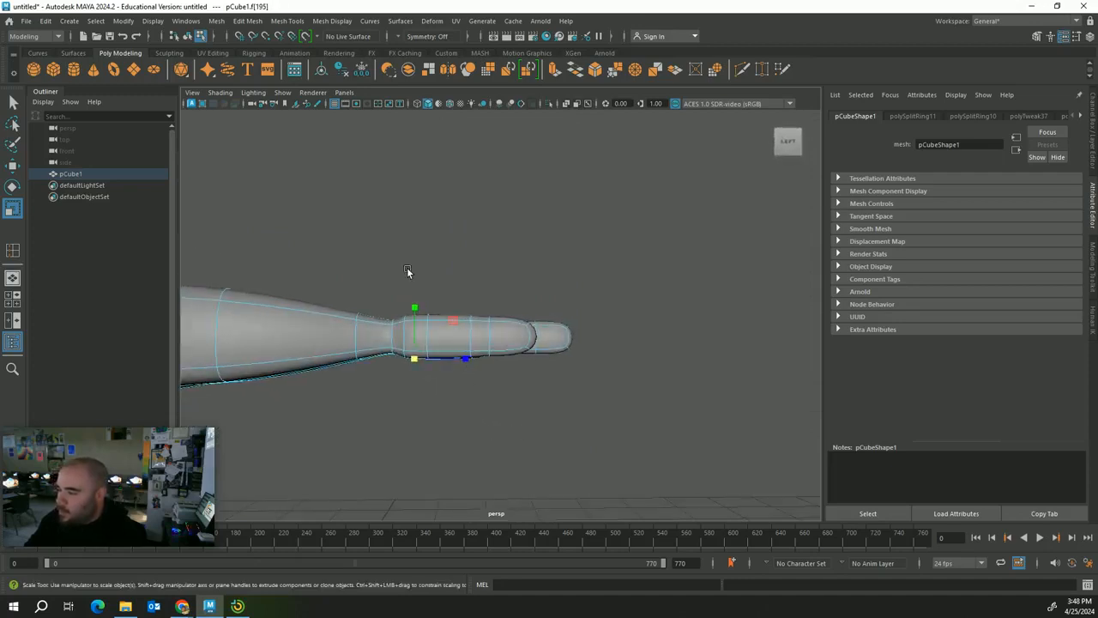
left_click_drag(475, 370, 477, 372)
left_click_drag(486, 286, 490, 302)
left_click(426, 421)
left_click_drag(426, 420, 441, 349, "alt")
left_click(441, 350)
left_click(420, 353, "shift")
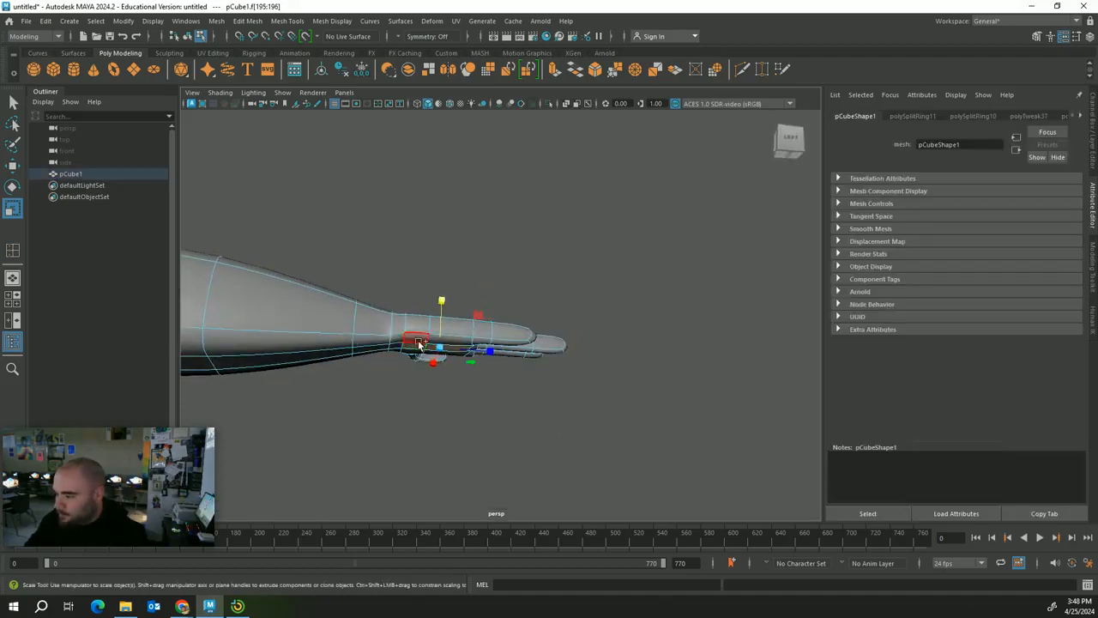
key("w")
left_click_drag(441, 323, 446, 308)
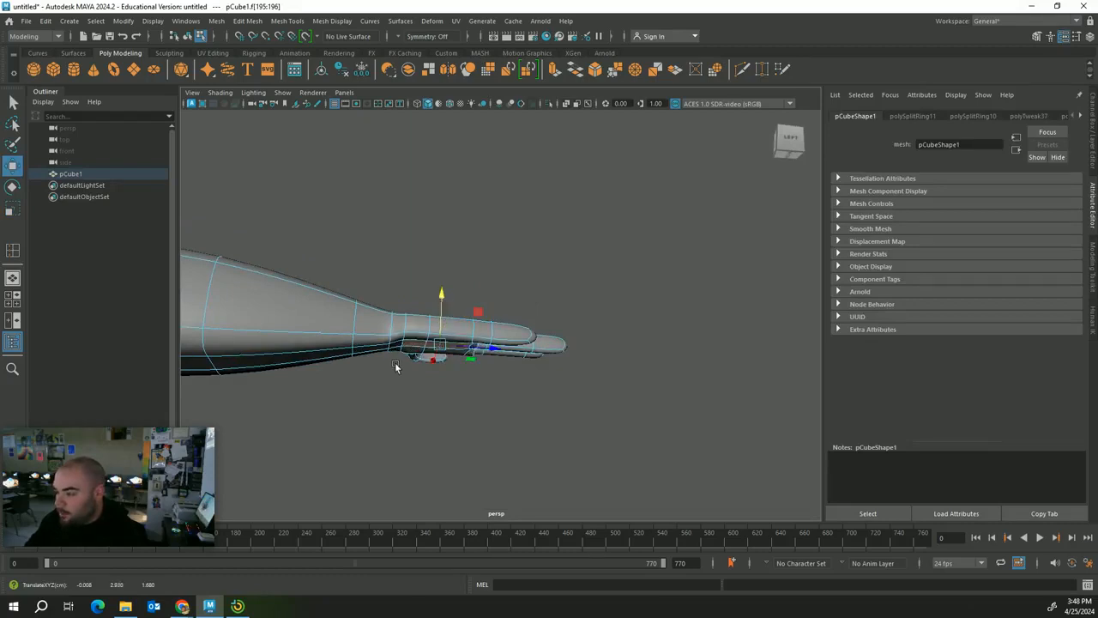
left_click(415, 343)
scroll(446, 452, "up", 5)
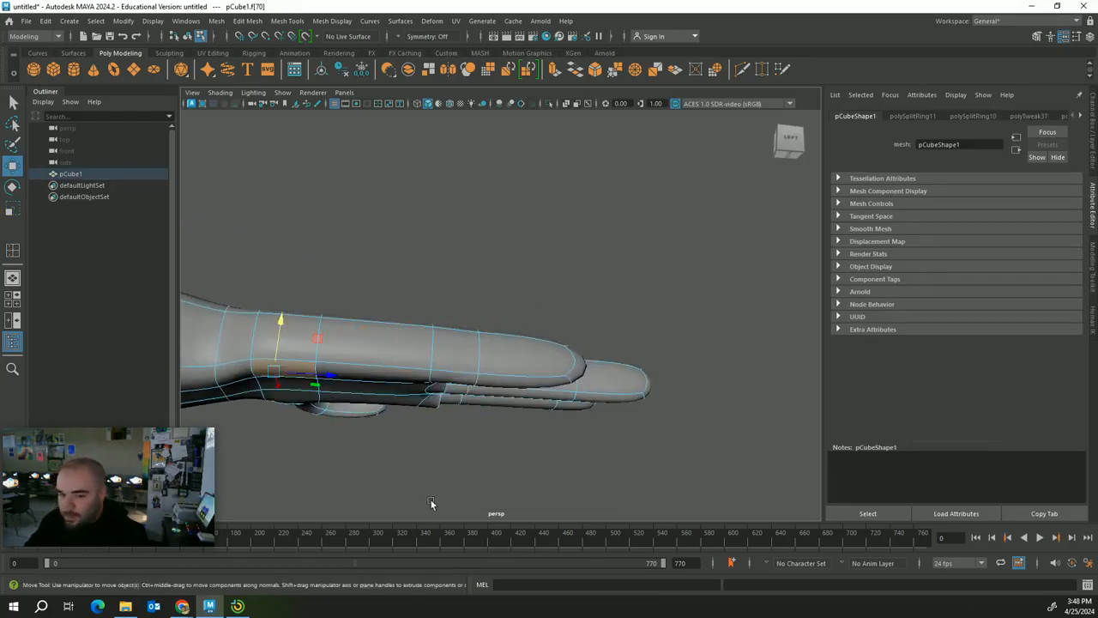
Return the whole character mesh to object mode and inspect the full figure from the front.
scroll(515, 441, "down", 5)
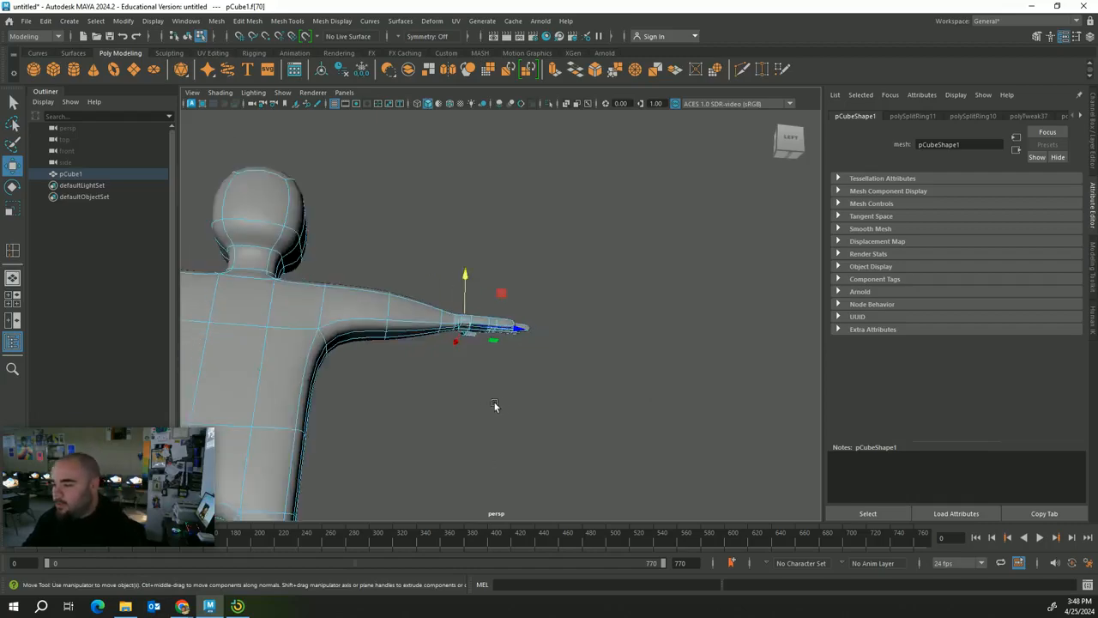
left_click_drag(495, 407, 409, 377, "alt")
left_click(408, 378)
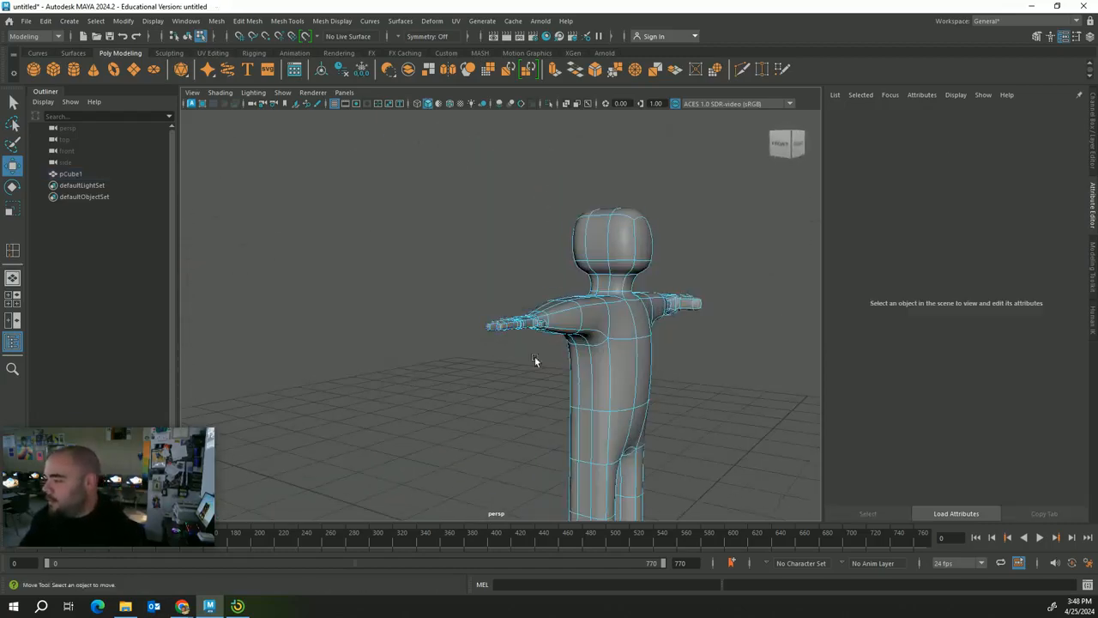
right_click_drag(647, 269, 696, 253)
left_click_drag(697, 254, 614, 274, "alt")
middle_click_drag(632, 314, 488, 300, "alt")
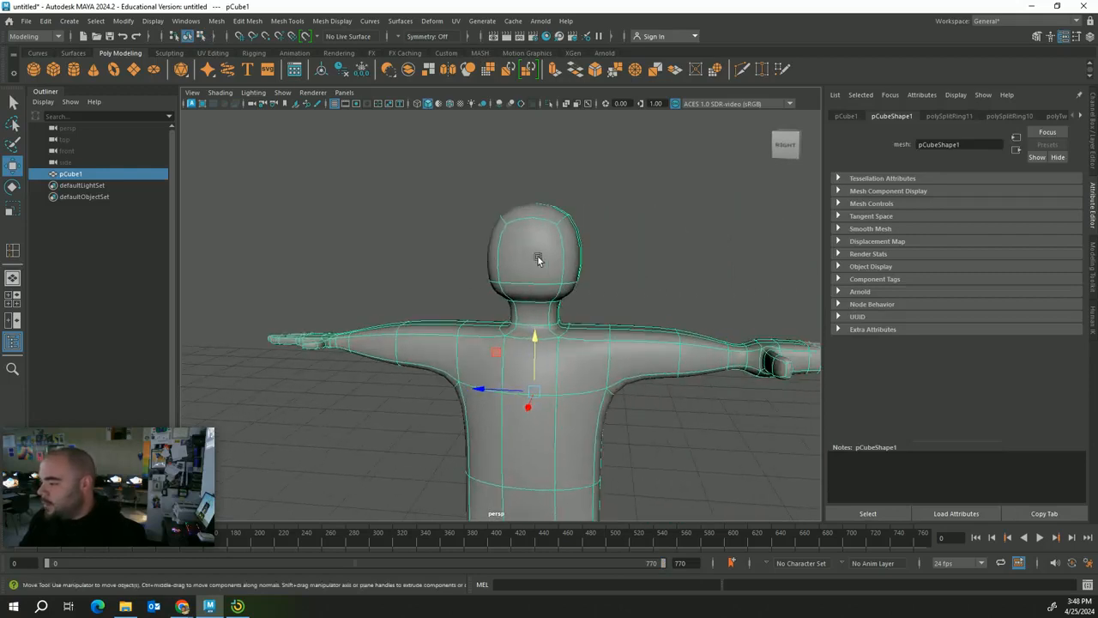
mouse_move(549, 266)
left_mouse_down("alt")
mouse_move(564, 275)
mouse_move(554, 285)
left_mouse_up("alt")
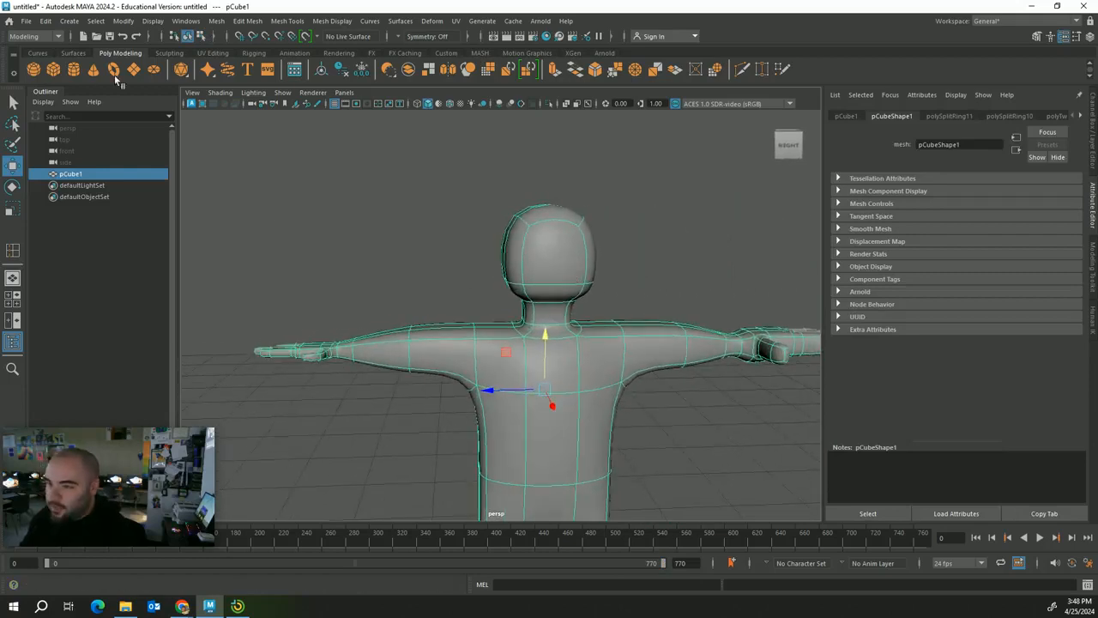
right_click_drag(627, 350, 574, 404, "alt")
left_click_drag(574, 405, 558, 415, "alt")
middle_click_drag(558, 415, 500, 324, "alt")
right_click_drag(499, 323, 495, 341, "alt")
left_click_drag(463, 354, 458, 355, "alt")
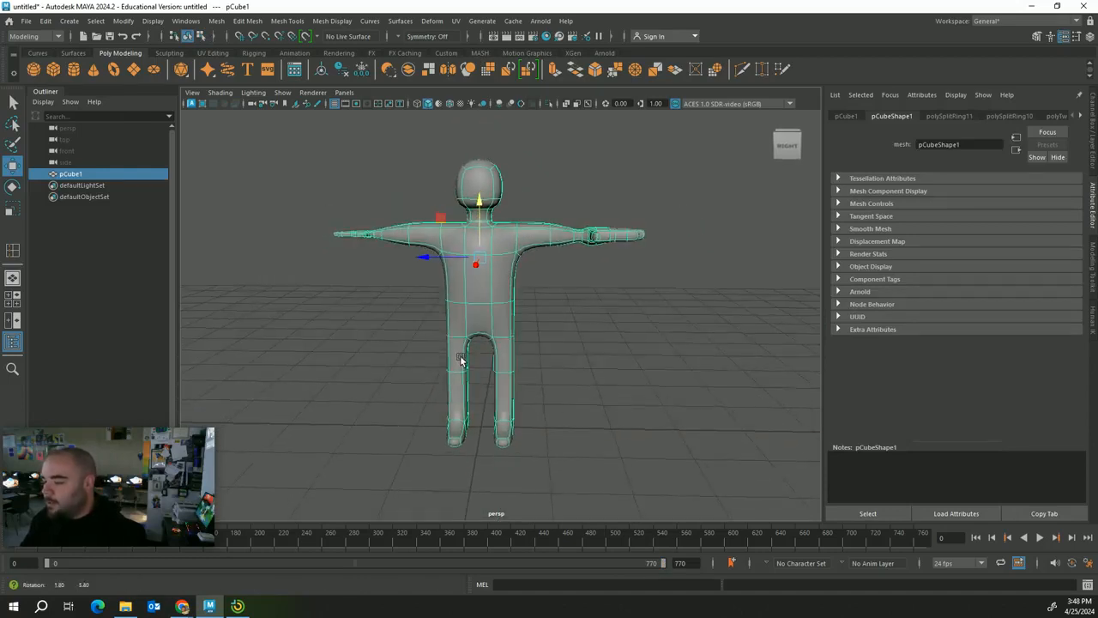